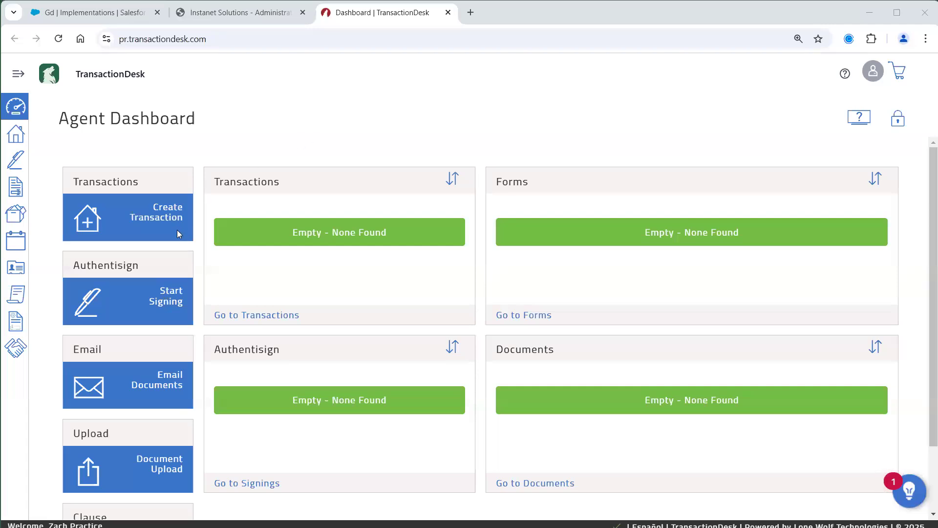
Step: Start a new transaction and choose the Purchase Contract for Single Family Homes template
left_click(172, 211)
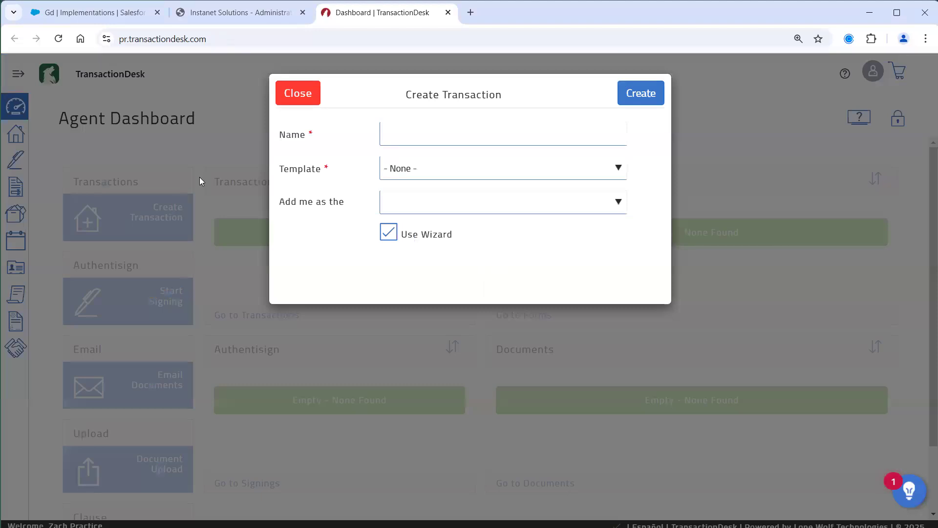
mouse_move(278, 175)
left_mouse_down()
mouse_move(325, 172)
mouse_move(281, 172)
left_mouse_up()
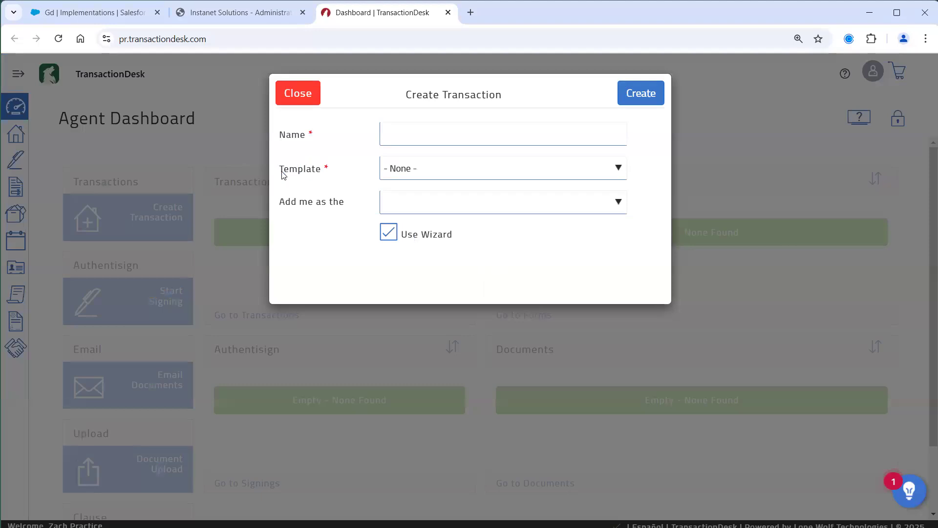
left_click(420, 173)
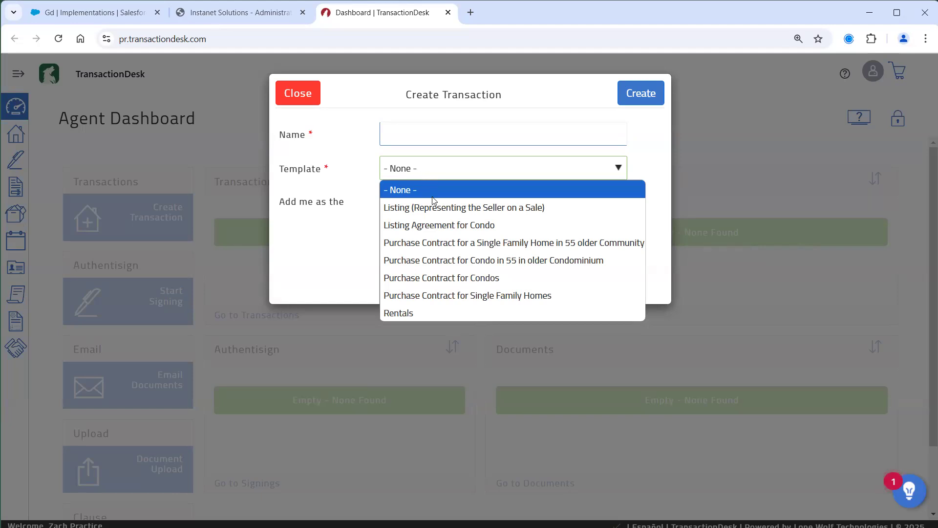
left_click(445, 296)
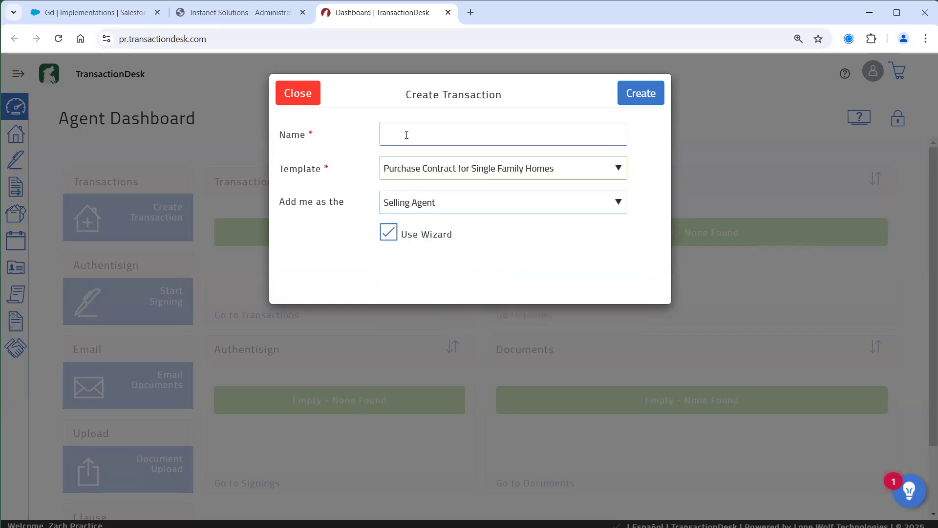
mouse_move(334, 172)
left_mouse_down()
mouse_move(287, 173)
mouse_move(327, 172)
left_mouse_up()
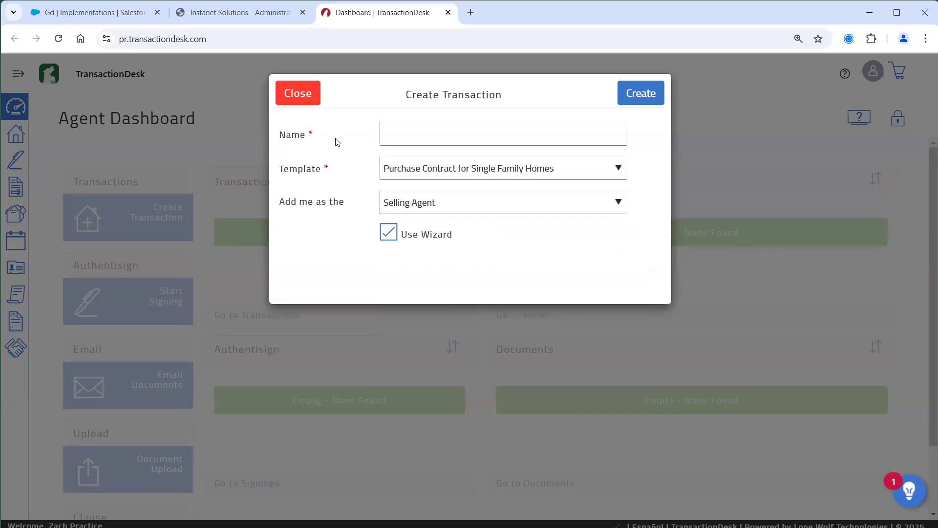
Step: Name the transaction with the buyer's full name followed by "-- Unknown"
left_click(393, 138)
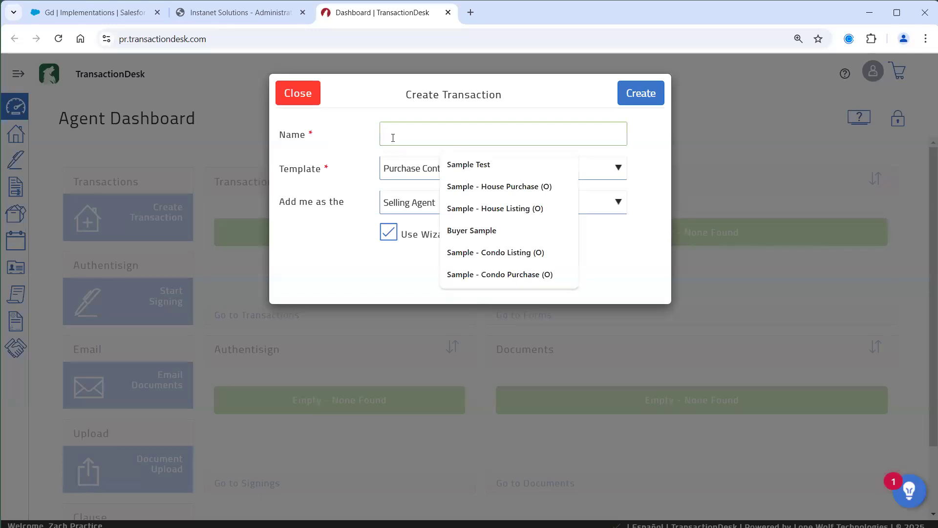
type("P")
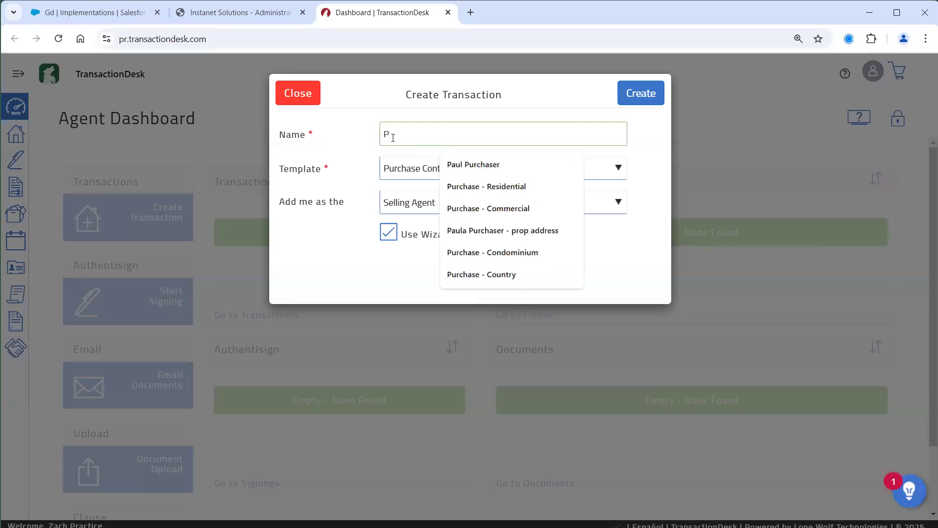
type("eter")
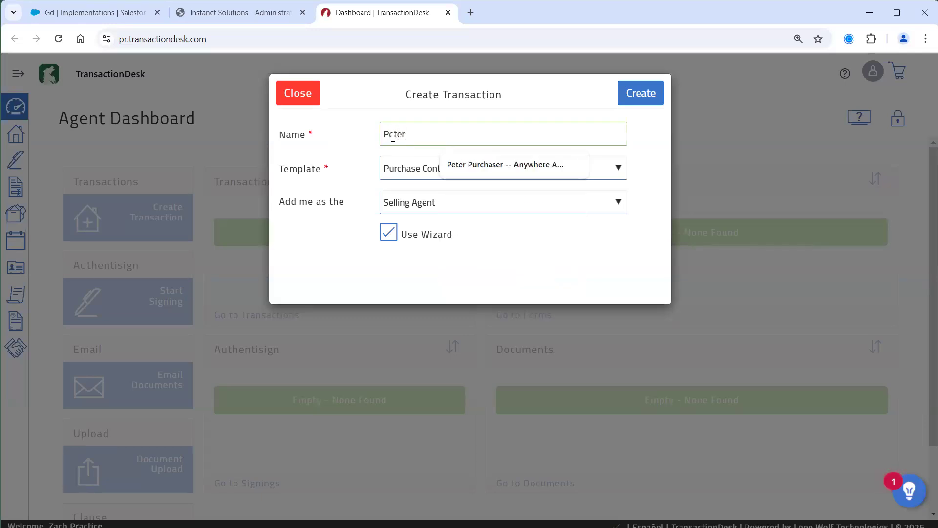
left_click(457, 165)
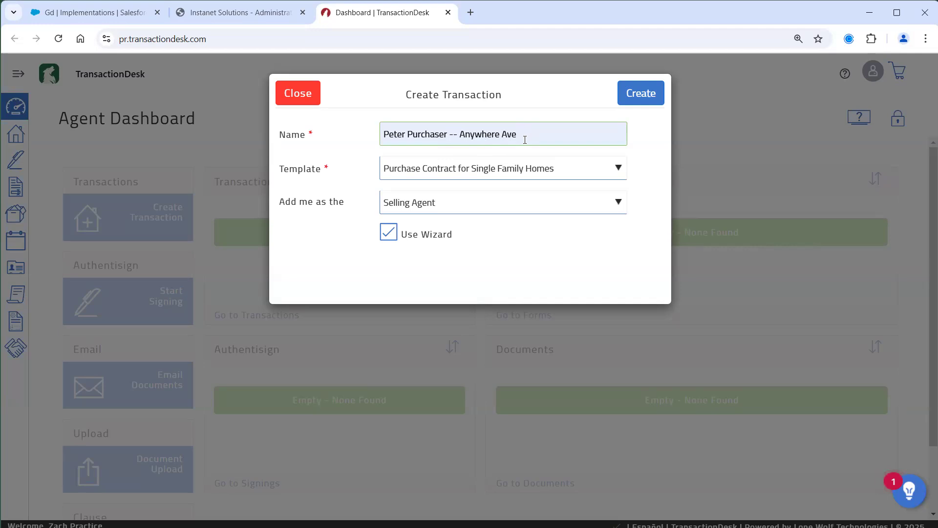
key("BackSpace")
key("BackSpace")
key("BackSpace")
key("BackSpace")
key("BackSpace")
key("BackSpace")
key("BackSpace")
key("BackSpace")
key("BackSpace")
key("BackSpace")
key("BackSpace")
key("BackSpace")
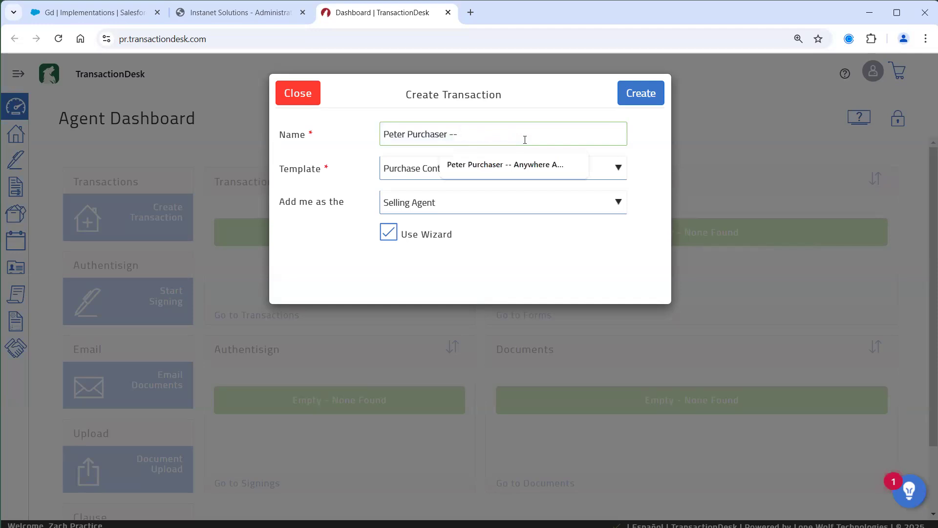
type("Unknown")
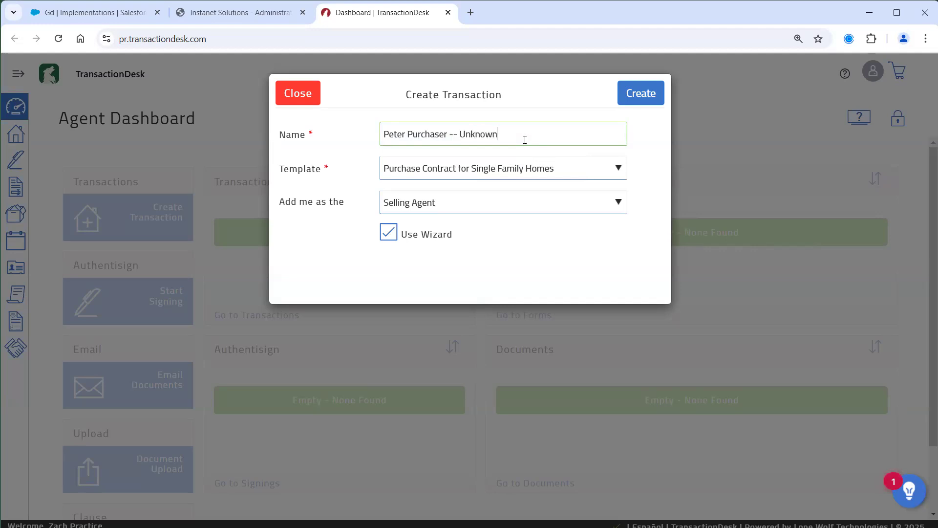
Step: Check the template and agent role options, keep Selling Agent as the role, and create the transaction with the wizard
left_click(390, 175)
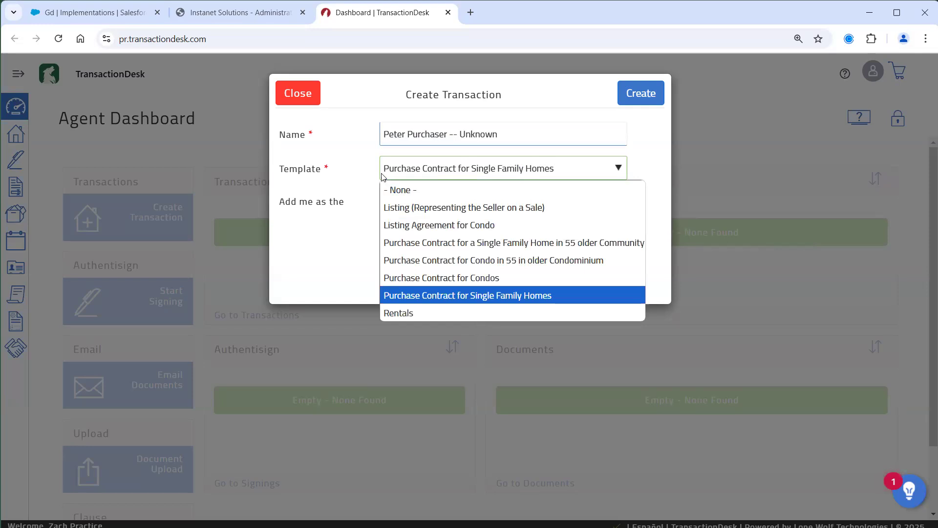
left_click(339, 181)
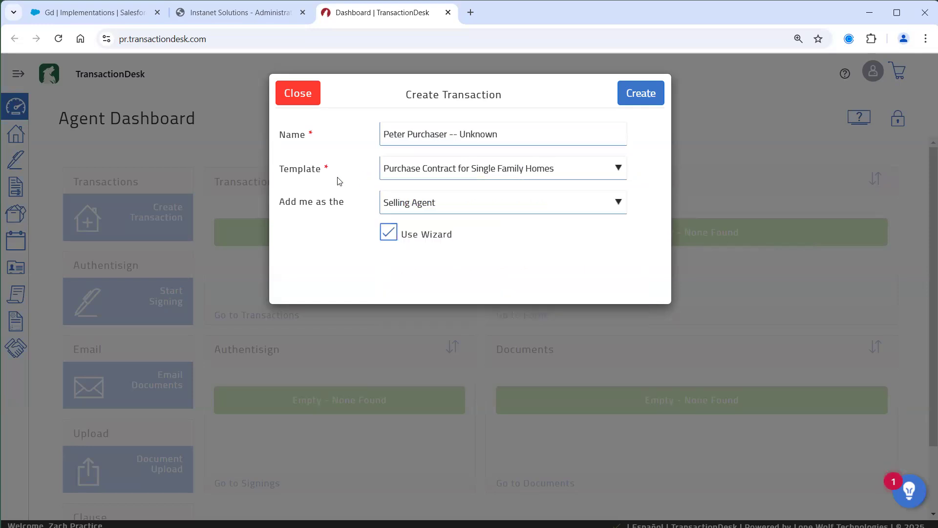
left_click(431, 210)
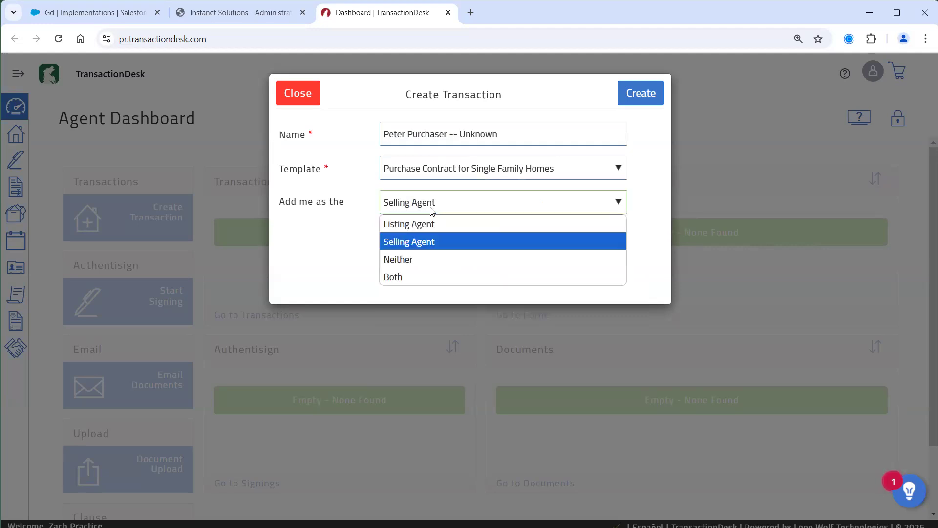
left_click(356, 205)
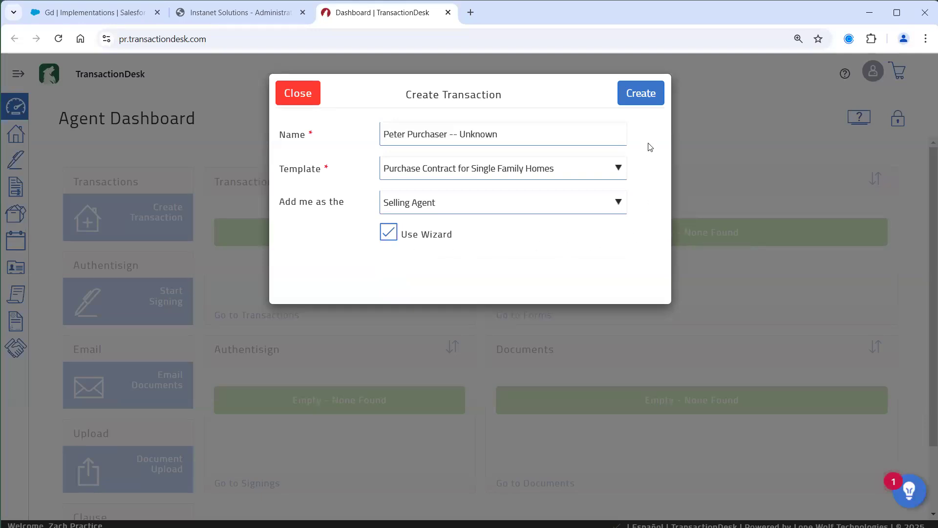
left_click(645, 102)
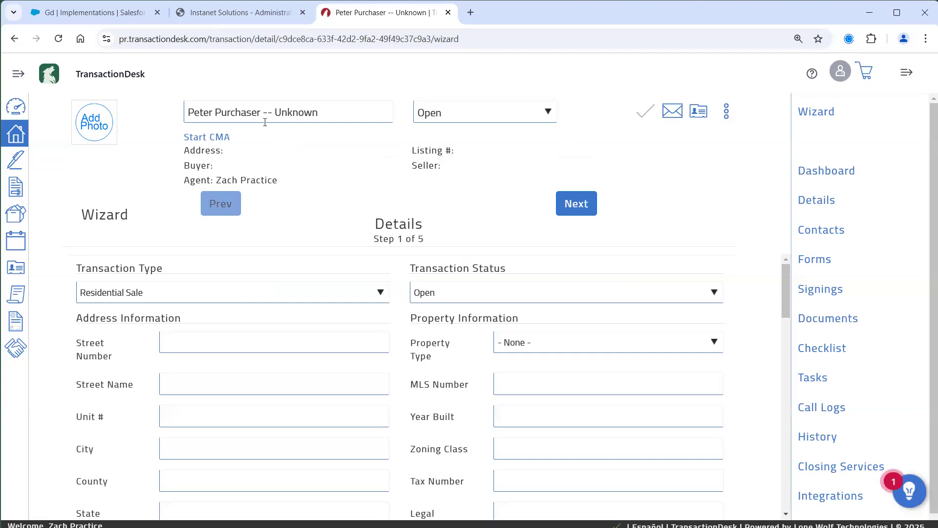
Step: Try to change the ending of the transaction name in the header from "Unknown" to "Edit"
left_click(324, 112)
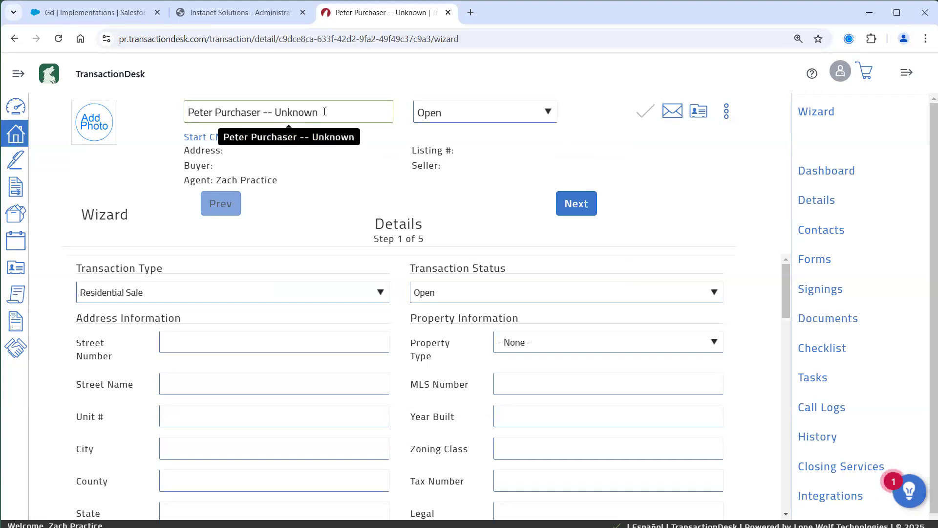
key("BackSpace")
key("BackSpace")
key("BackSpace")
key("BackSpace")
key("BackSpace")
key("BackSpace")
key("BackSpace")
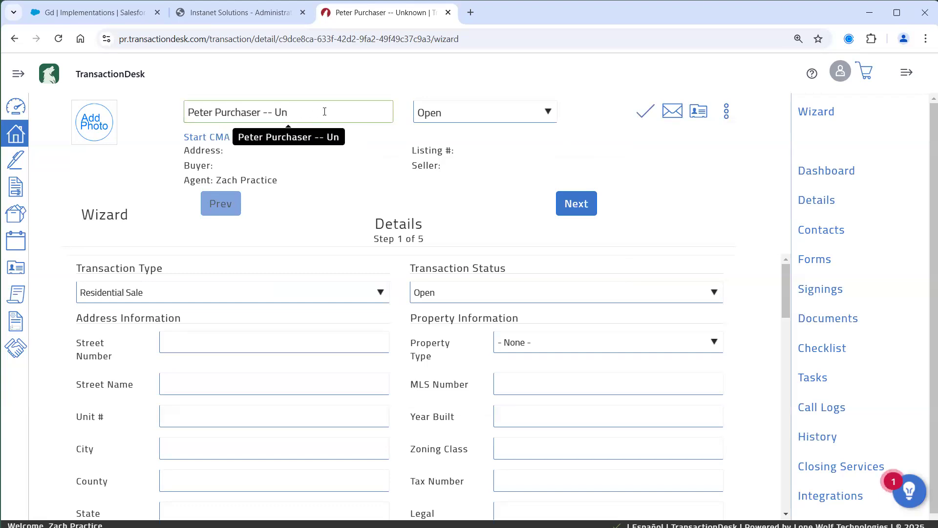
type("Edit")
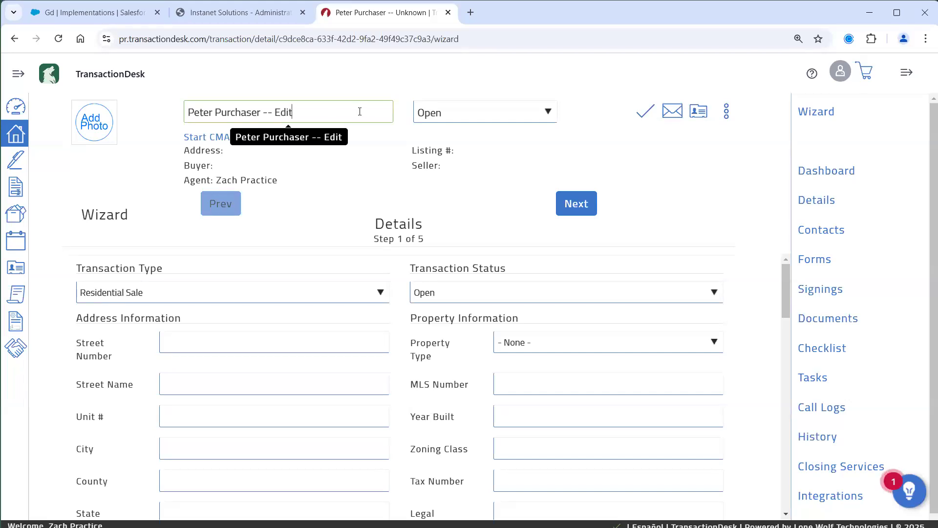
left_click(401, 119)
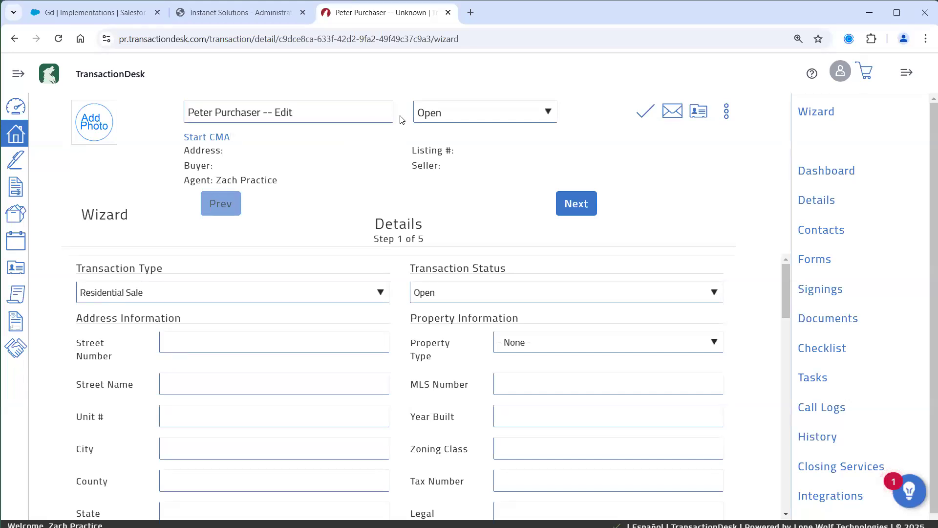
Step: Examine the selectable transaction statuses and the additional actions offered for the transaction
left_click(511, 116)
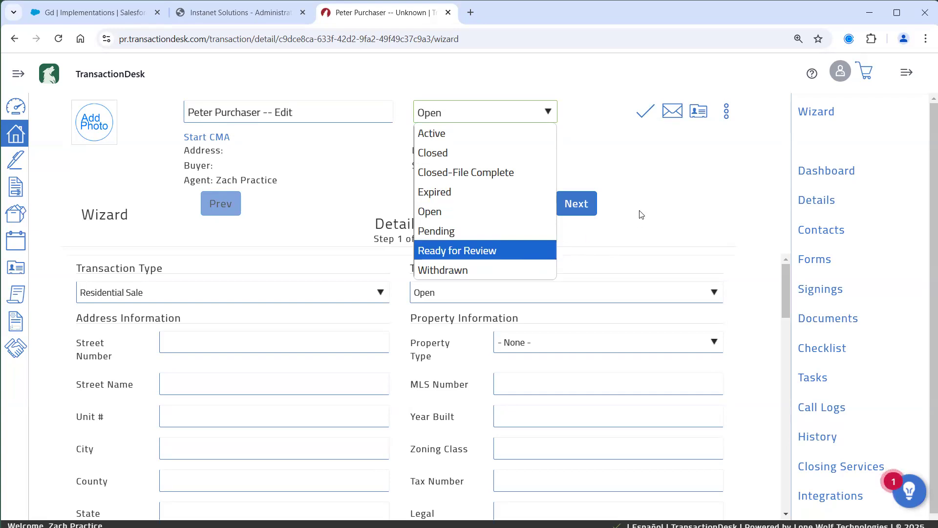
left_click(619, 167)
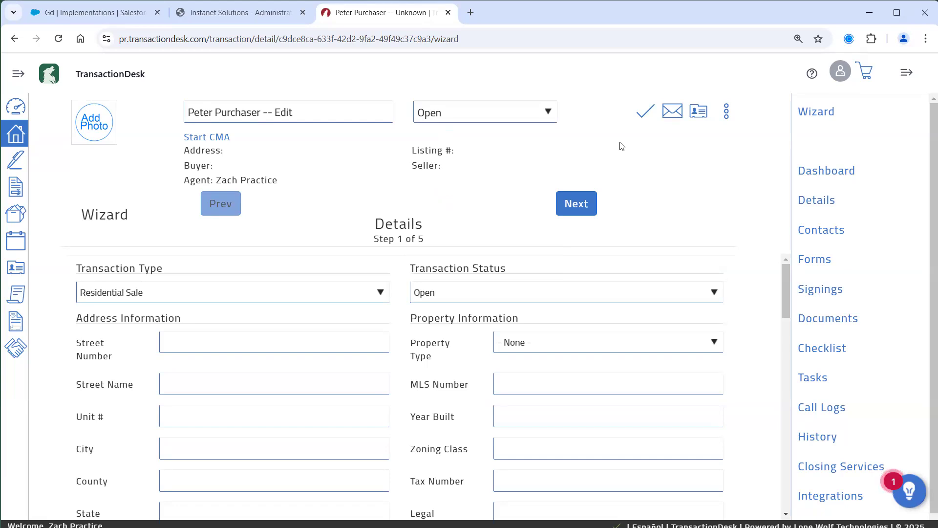
left_click(728, 112)
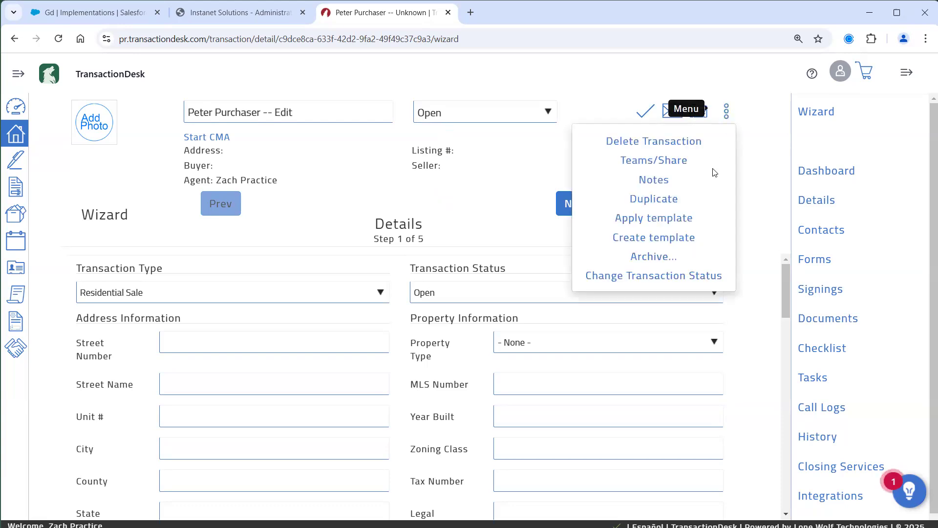
mouse_move(696, 219)
left_mouse_down()
mouse_move(619, 218)
mouse_move(694, 223)
left_mouse_up()
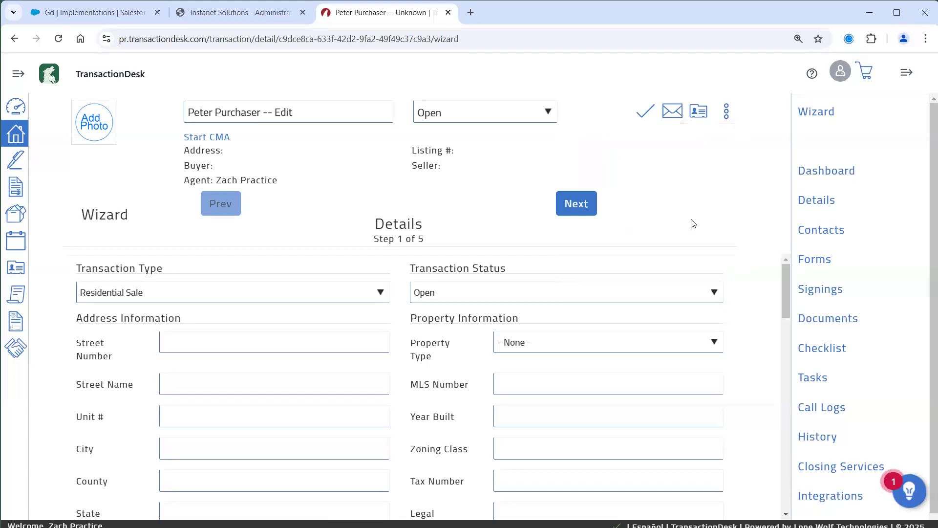
left_click(727, 113)
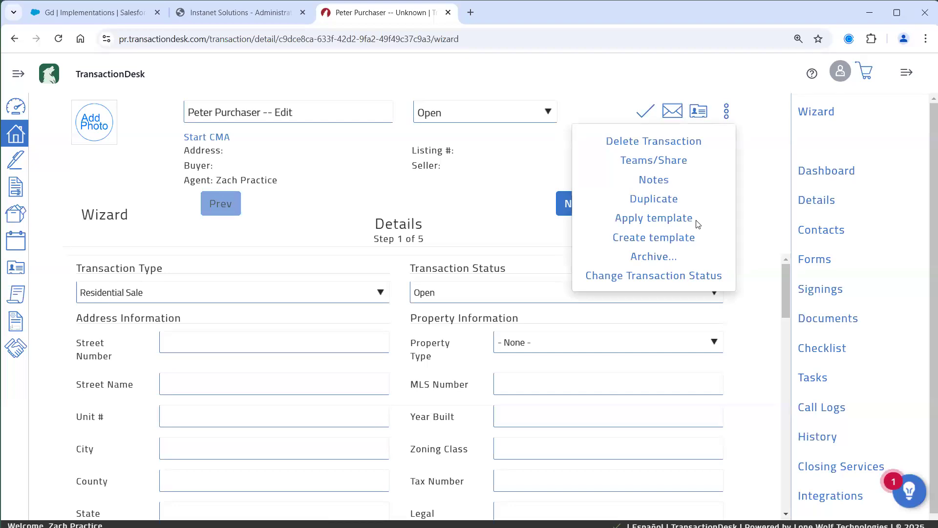
left_click(755, 225)
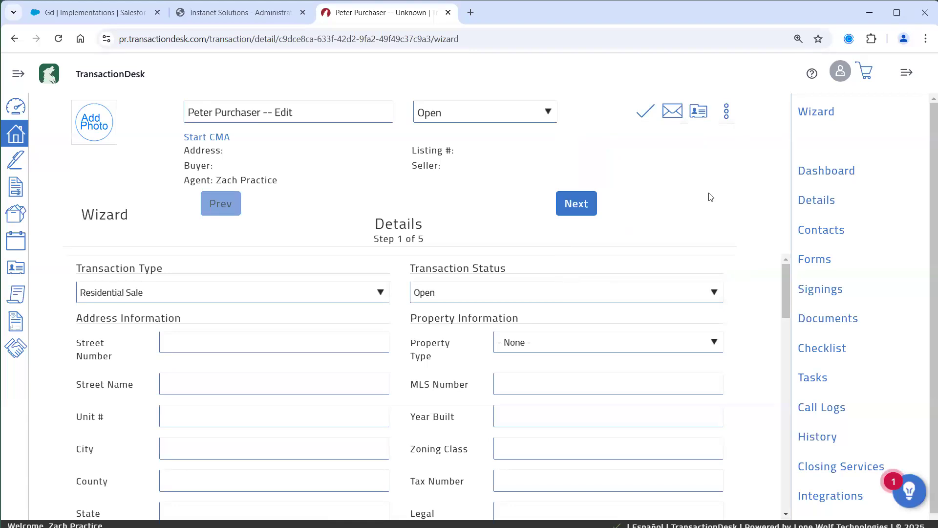
Step: Advance the wizard from Details to Transaction Dates and set the Closing Date to 03/31/2025
scroll(753, 273, "down", 2)
scroll(753, 271, "up", 2)
left_click(571, 215)
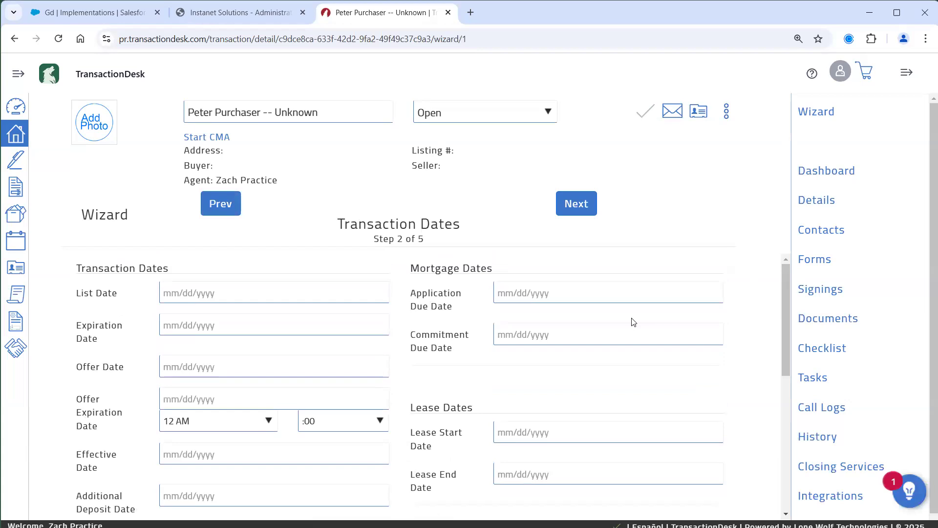
scroll(633, 322, "down", 3)
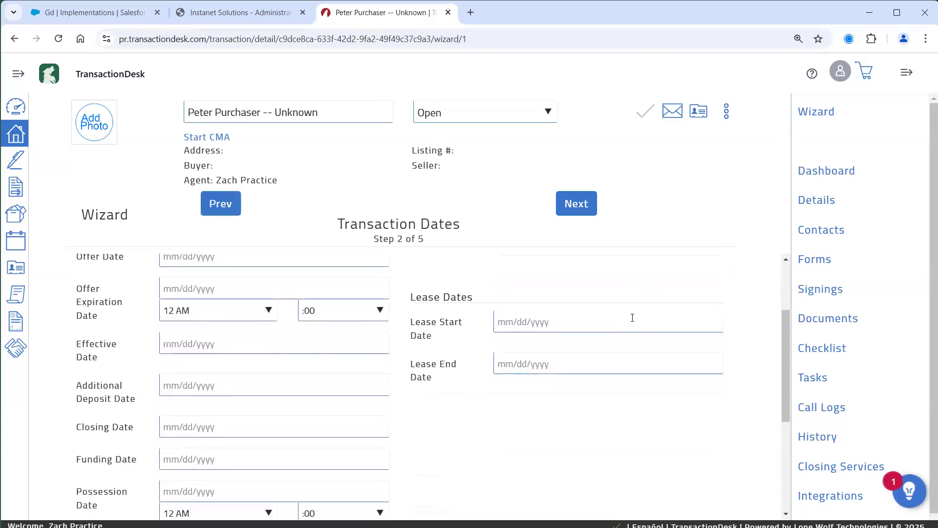
scroll(632, 318, "down", 2)
left_click(335, 353)
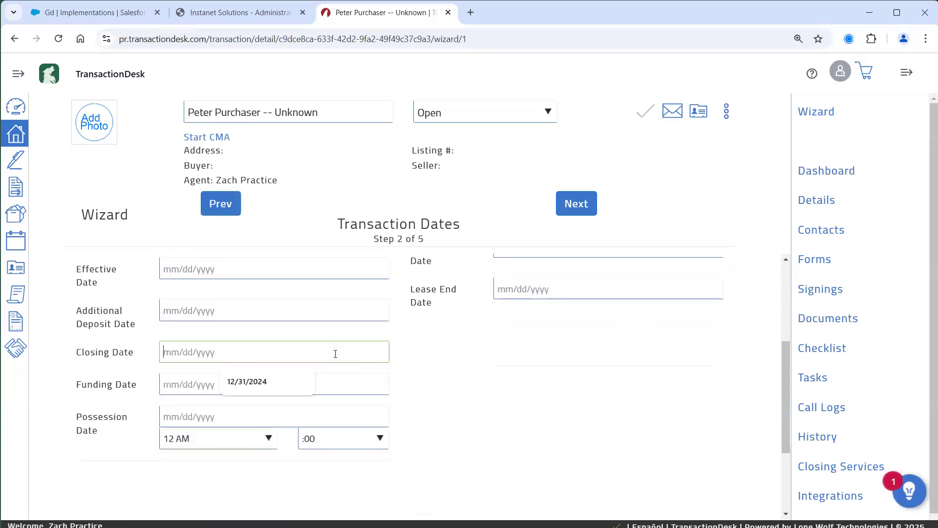
scroll(459, 361, "down", 1)
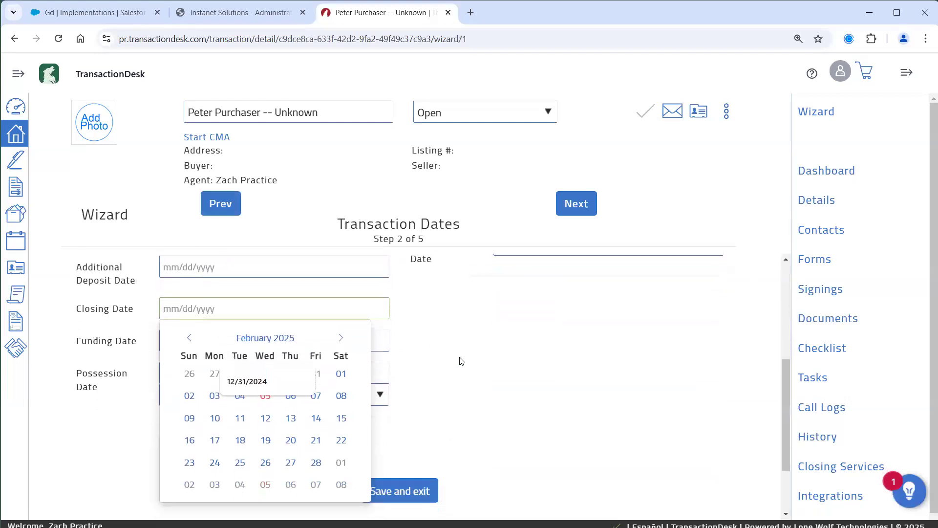
left_click(343, 329)
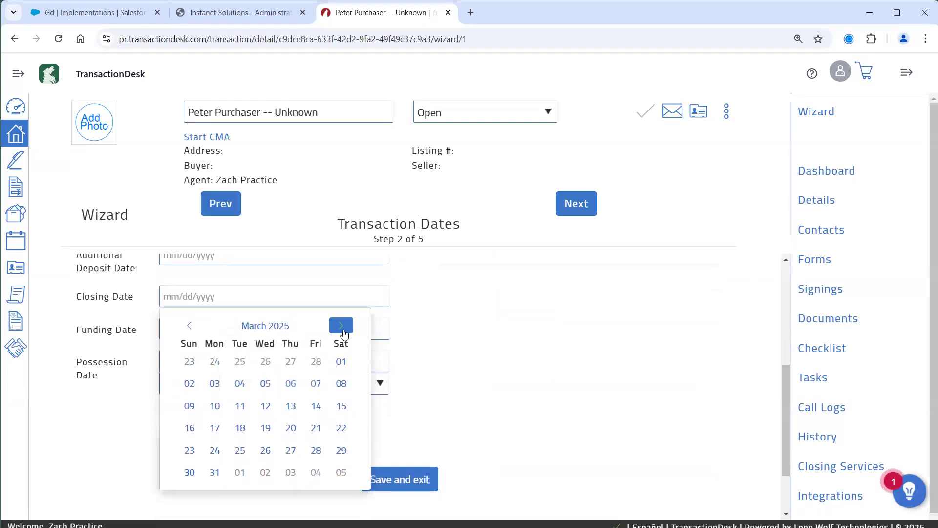
left_click(218, 472)
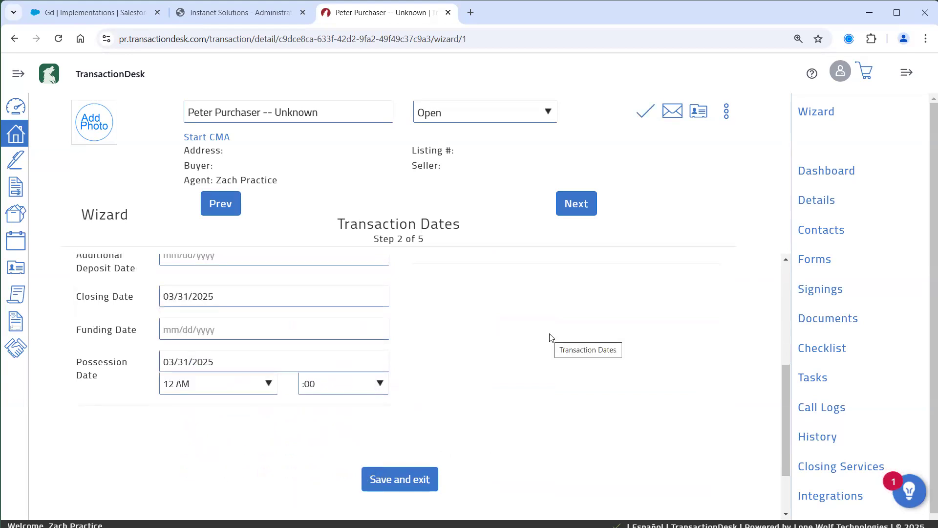
Step: Review the Transaction Dates fields, leave the mortgage Application Due Date blank, and advance the wizard to Contacts
scroll(551, 337, "up", 3)
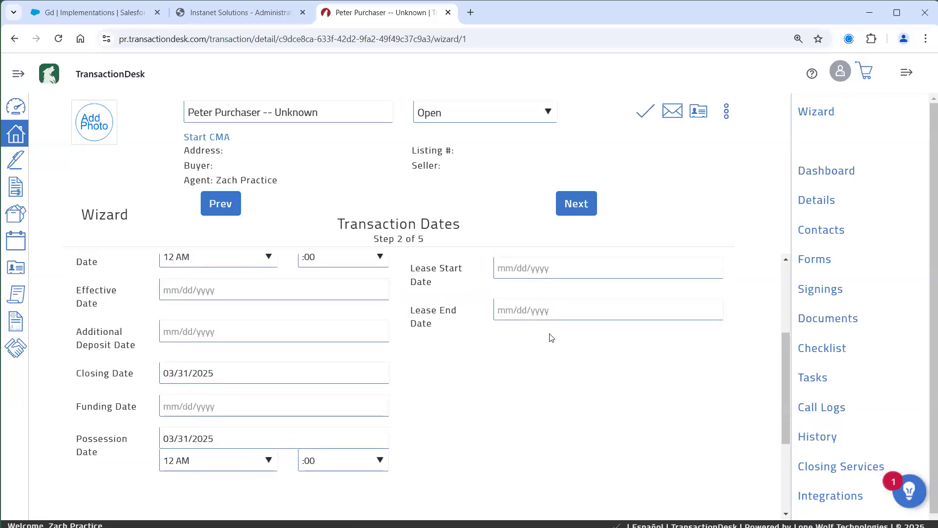
scroll(552, 337, "up", 2)
scroll(551, 337, "up", 3)
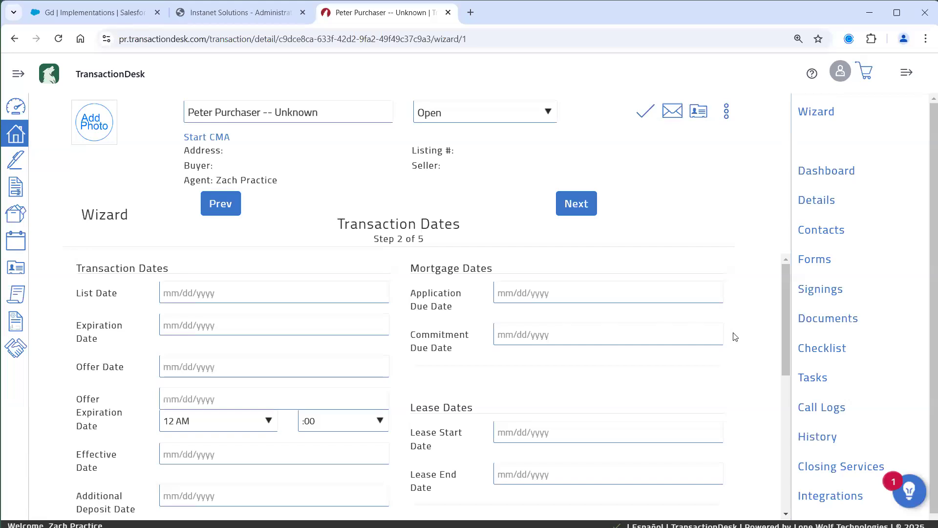
left_click_drag(833, 382, 797, 381)
left_click(751, 286)
left_click(693, 294)
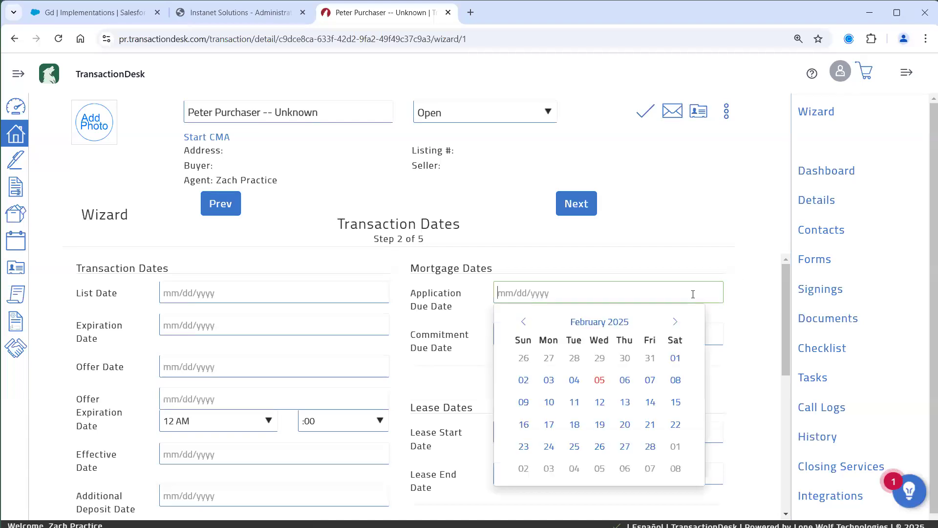
left_click(690, 221)
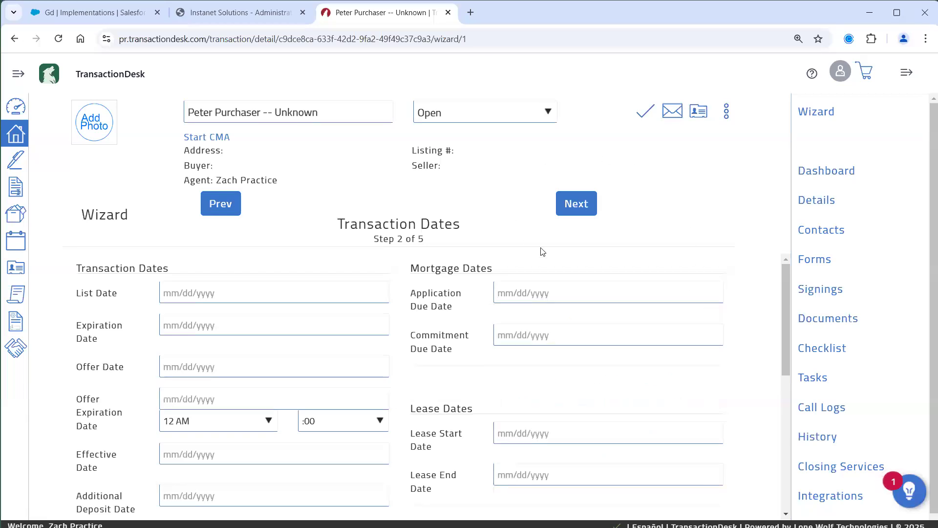
left_click(573, 213)
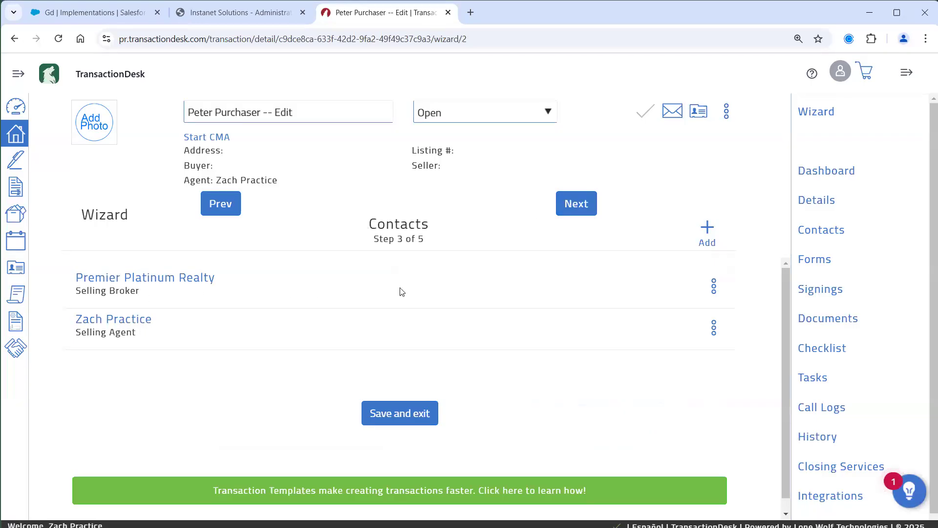
Step: Start a new transaction contact and set its type to Buyer
left_click(708, 230)
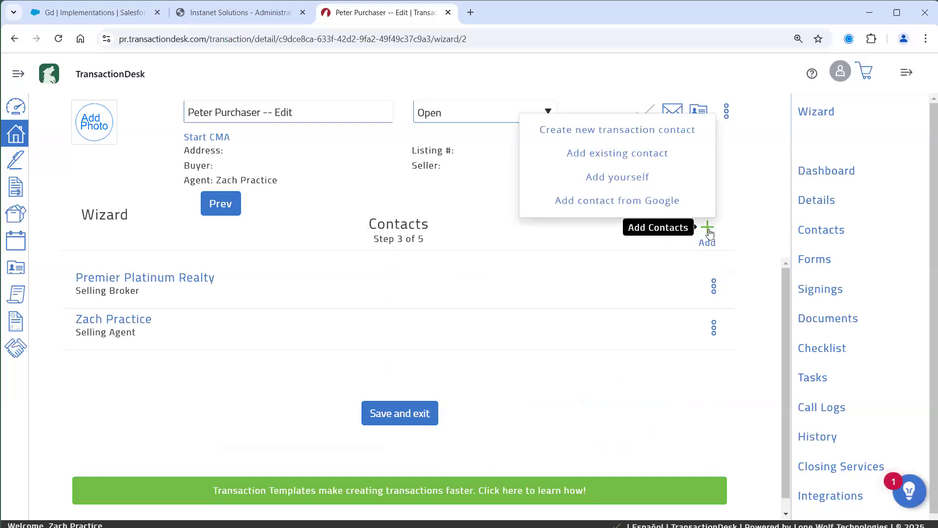
left_click(630, 131)
left_click(491, 174)
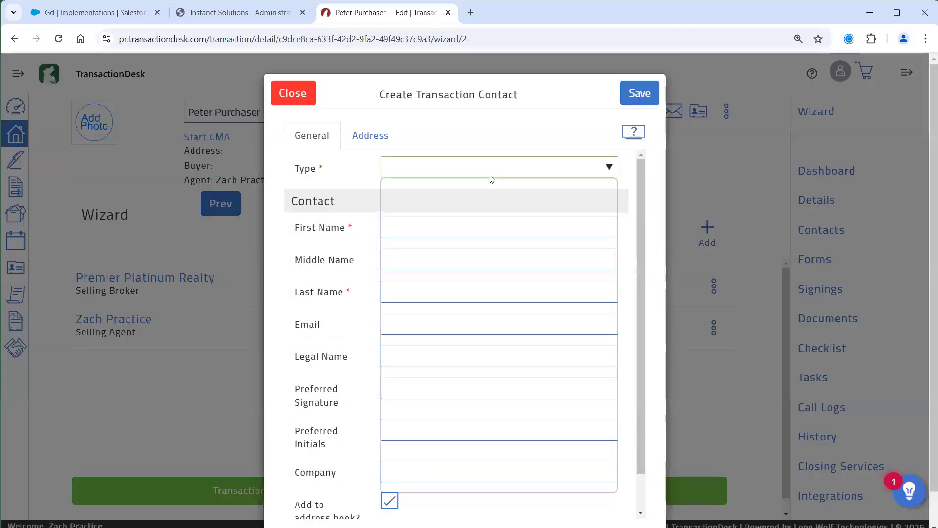
left_click(481, 220)
Step: Fill in the buyer contact's first name, last name and e-mail address
left_click(464, 227)
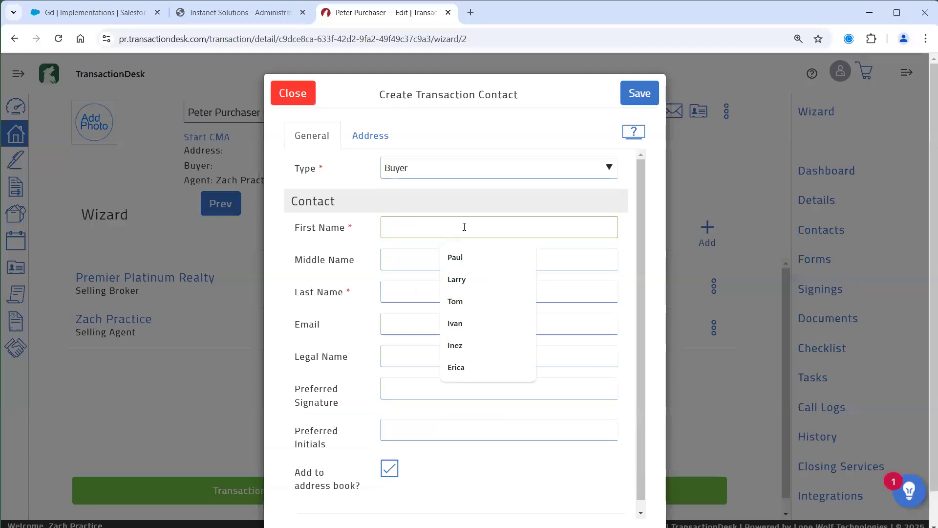
key("Down")
key("Return")
type("Pu")
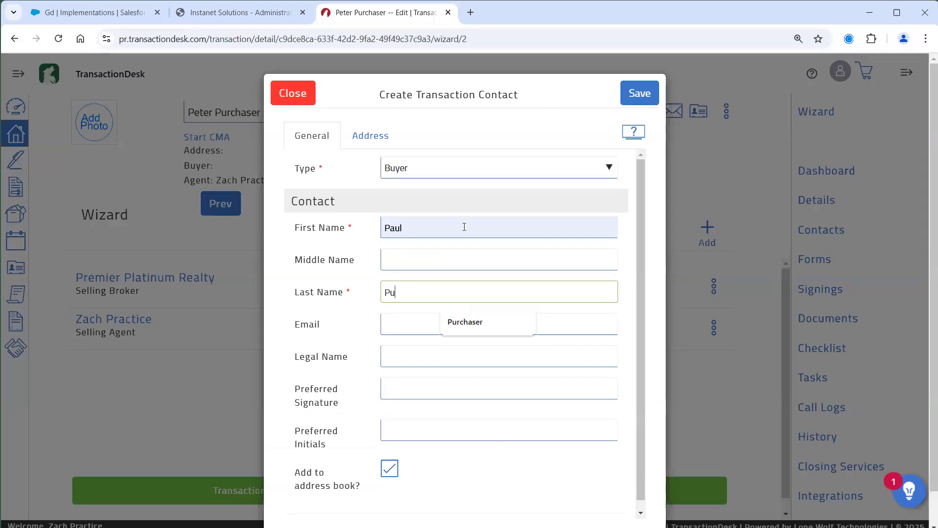
key("Down")
key("Return")
key("Tab")
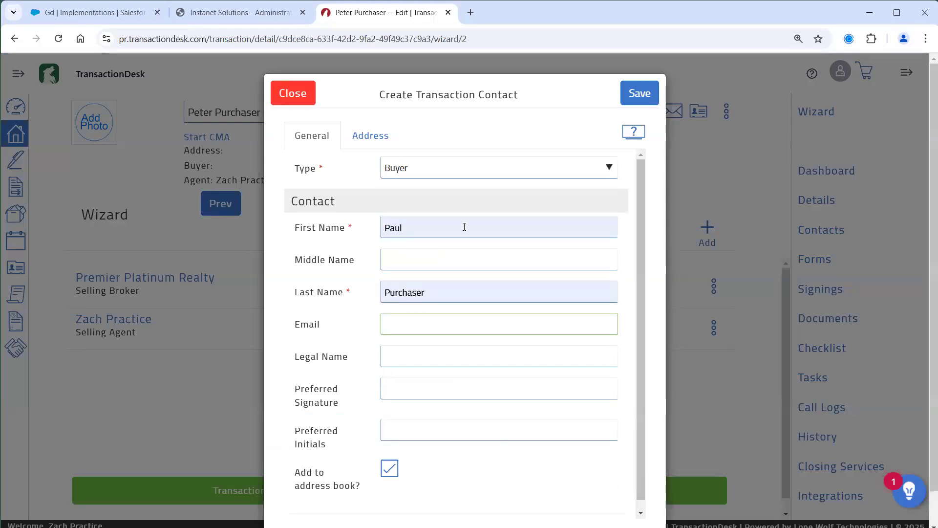
type("au")
key("Down")
key("Return")
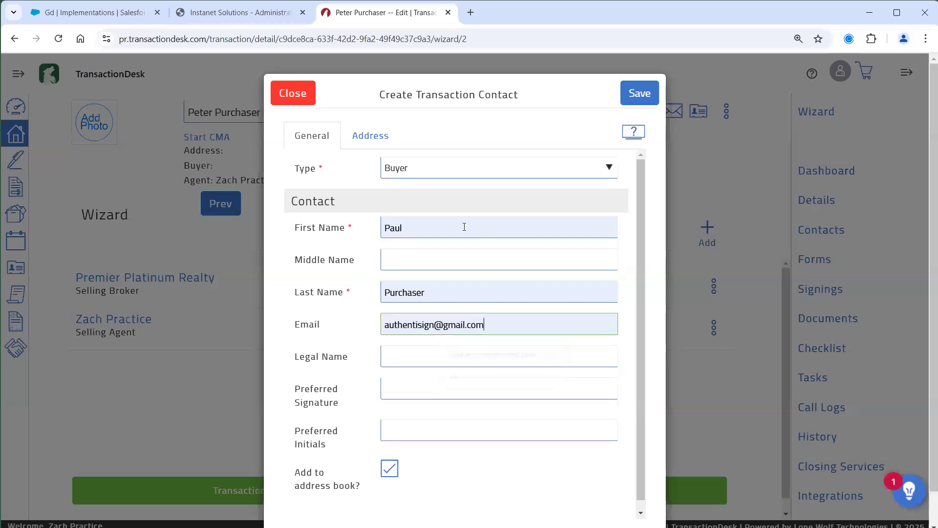
key("Tab")
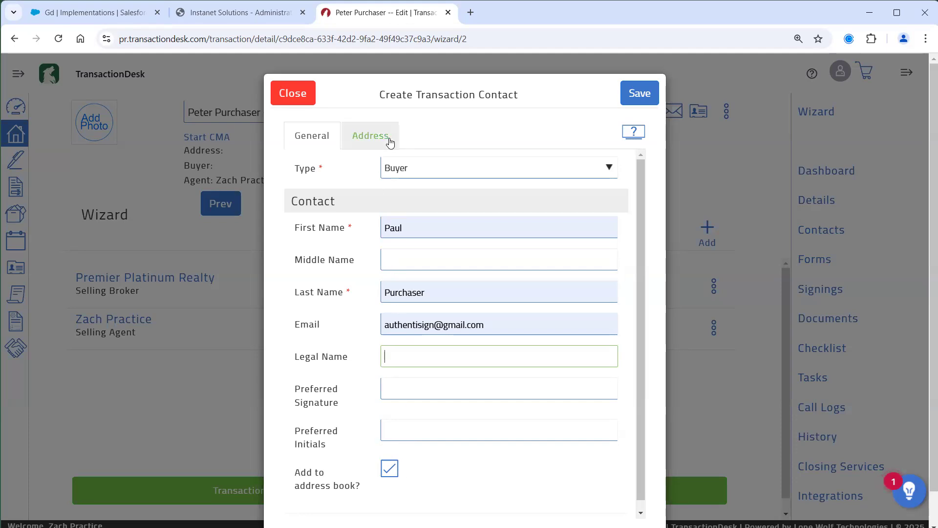
Step: Check the address fields of the new buyer contact, leave them blank, and save the contact
left_click(372, 137)
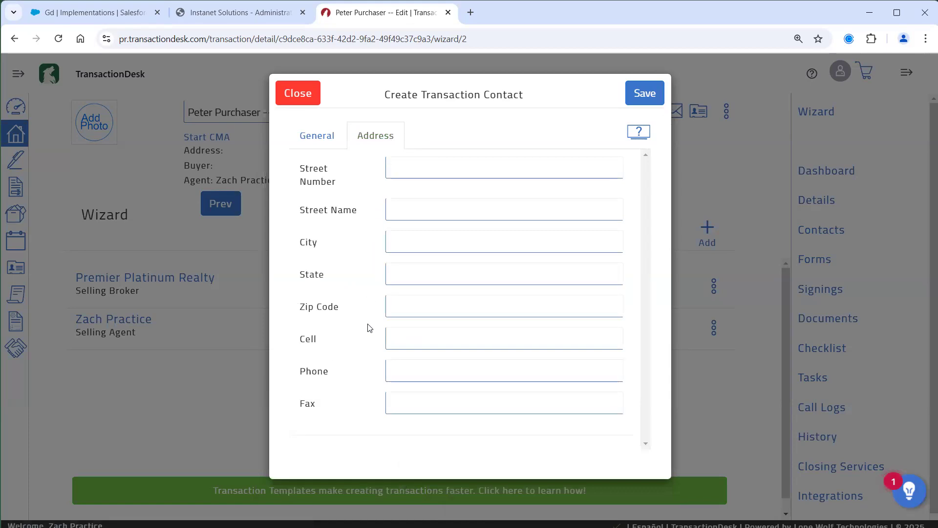
left_click(326, 141)
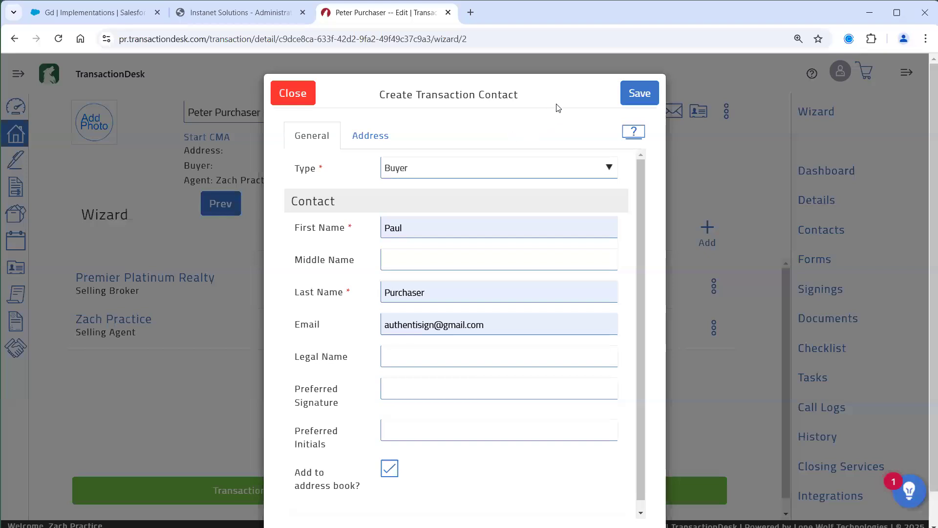
left_click(632, 94)
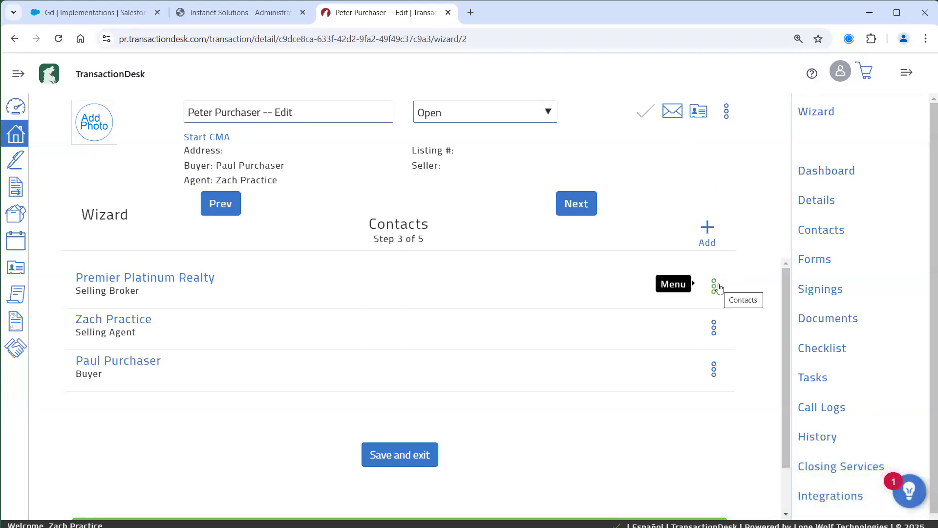
Step: Check the actions offered for the Selling Agent contact and advance the wizard through Forms to Documents
left_click(717, 329)
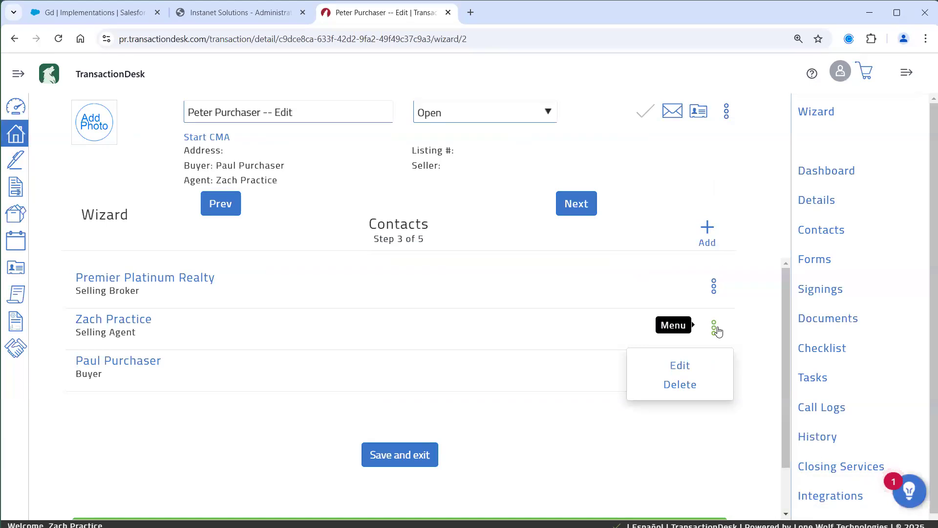
left_click(760, 321)
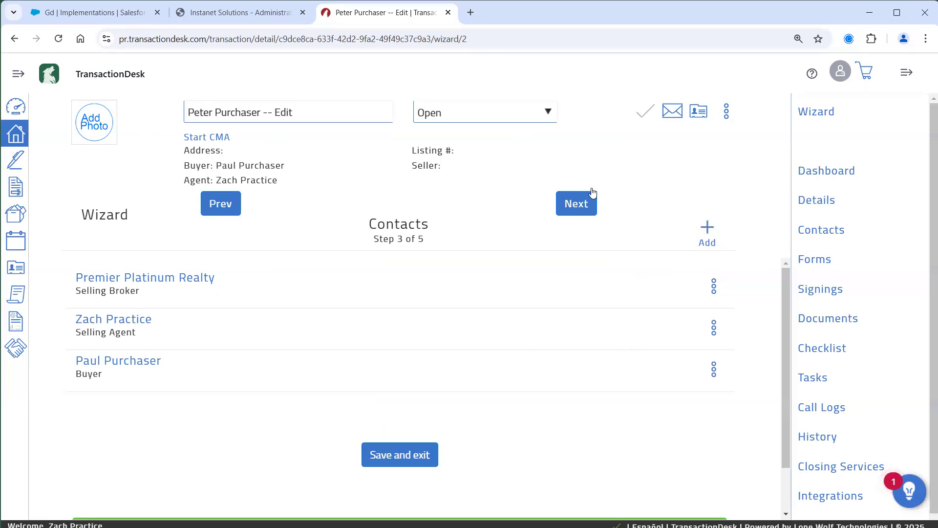
left_click(585, 206)
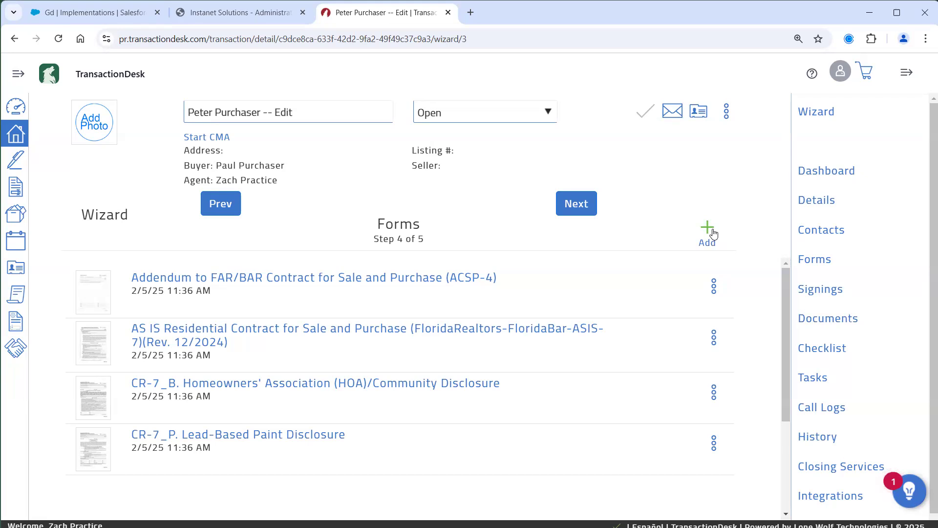
double_click(813, 258)
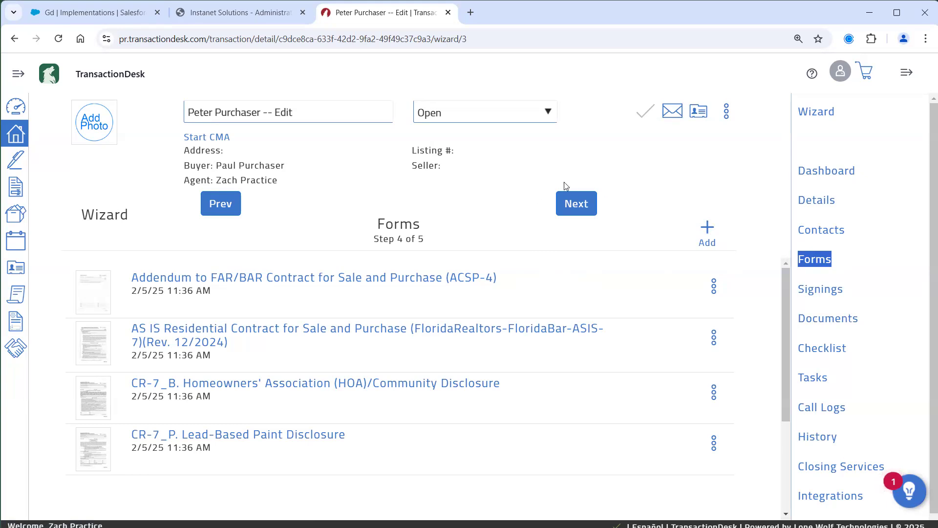
left_click(577, 203)
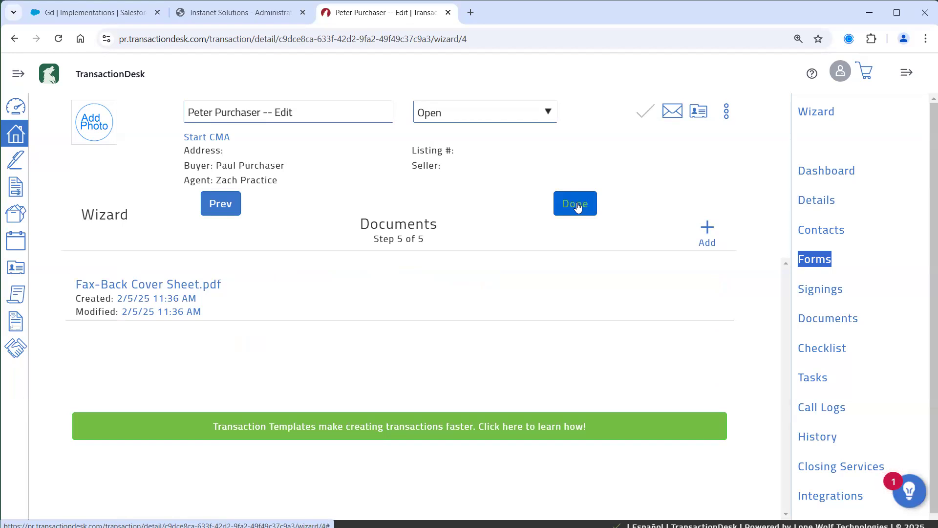
Step: Start adding a document, check the third-party import sources, and return to the file upload option
left_click(708, 233)
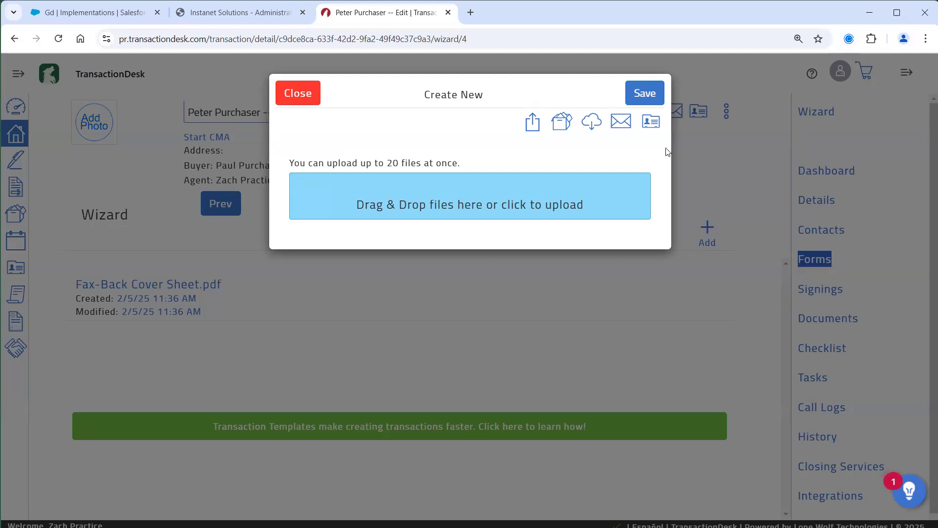
left_click(591, 129)
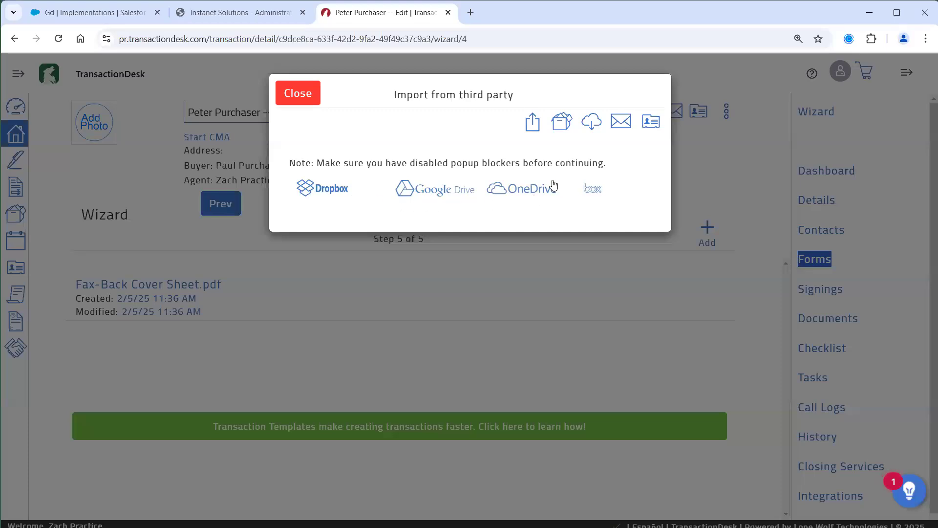
left_click(532, 131)
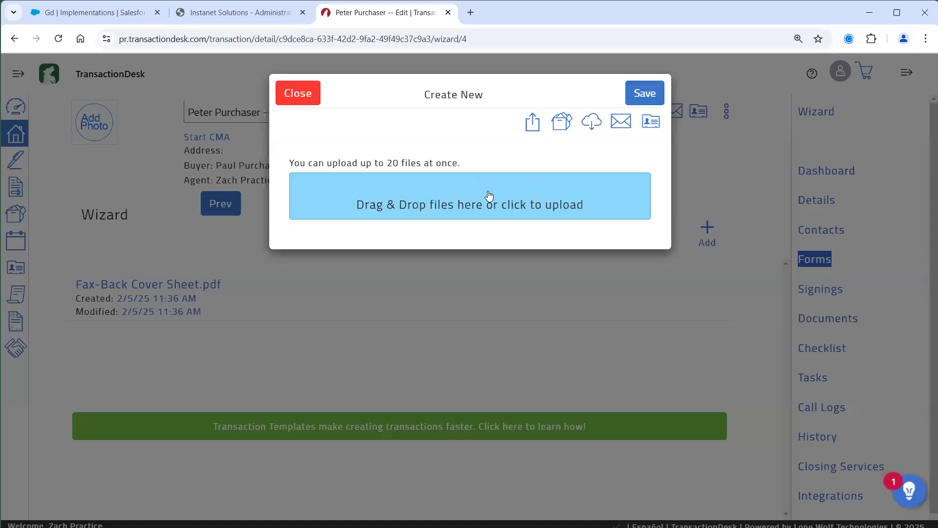
Step: Upload the PDF "1912 Realty Buyer Actions and Considerations 08-01-2024" from the Documents folder to the transaction
left_click(529, 193)
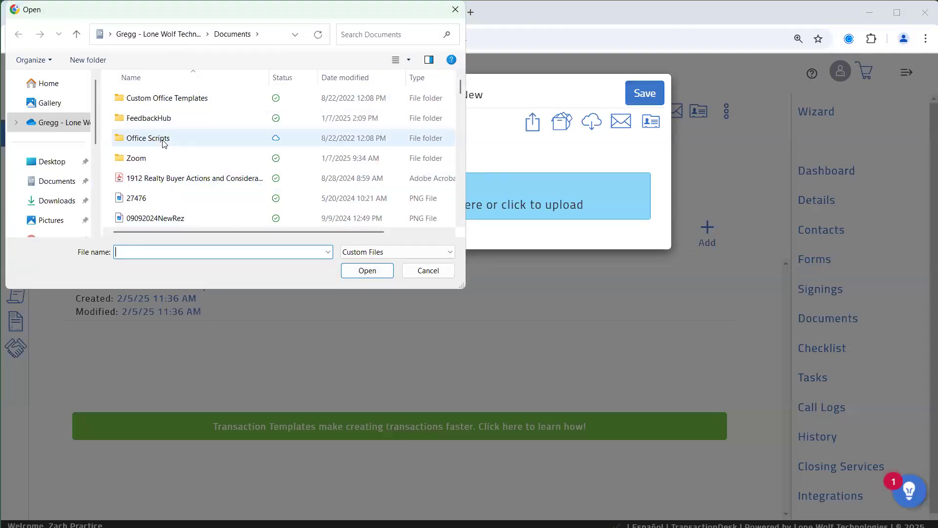
scroll(149, 140, "down", 1)
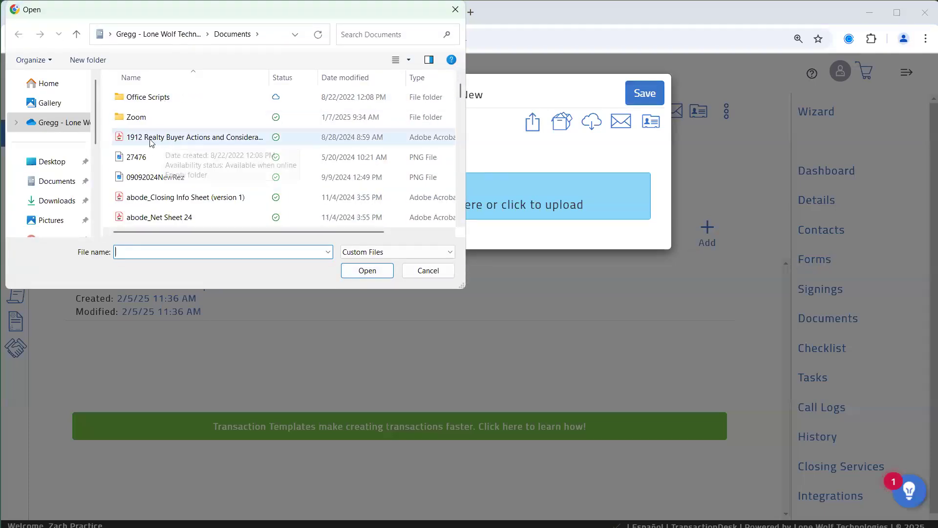
left_click(51, 185)
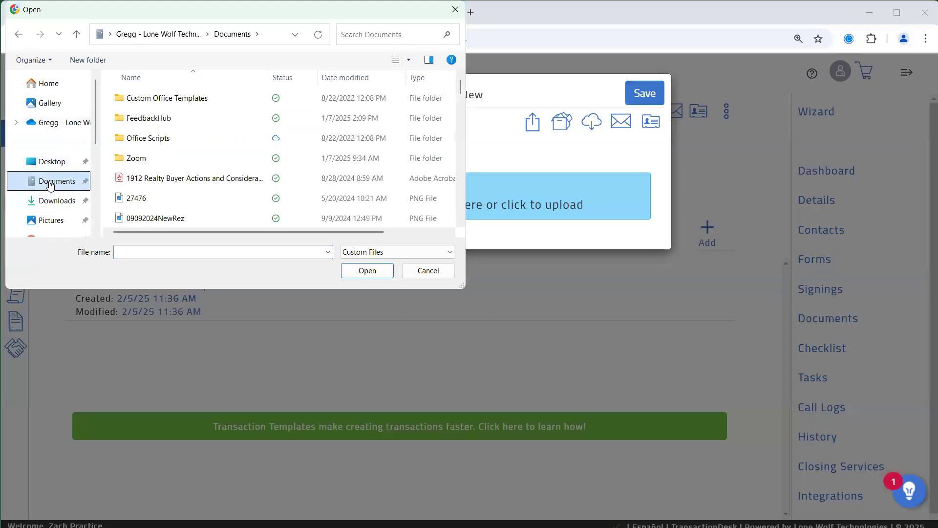
left_click(49, 200)
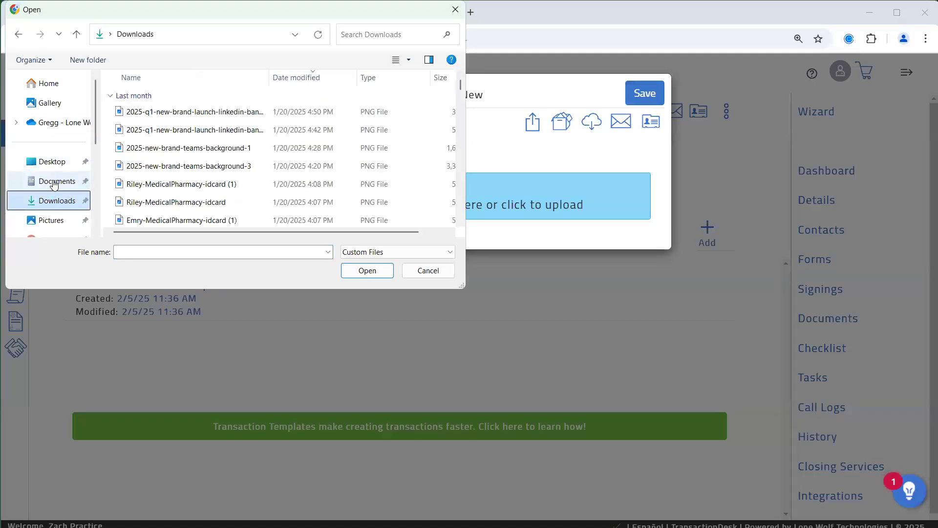
left_click(54, 184)
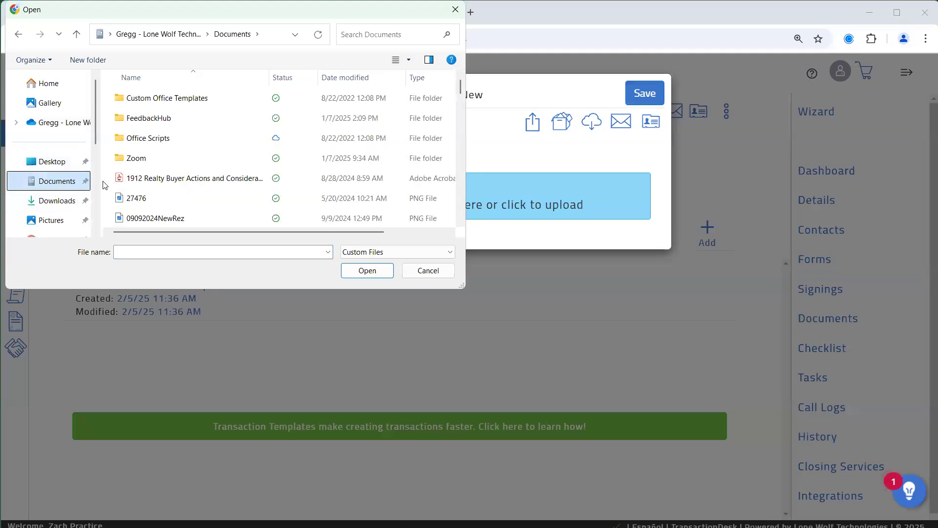
left_click(161, 185)
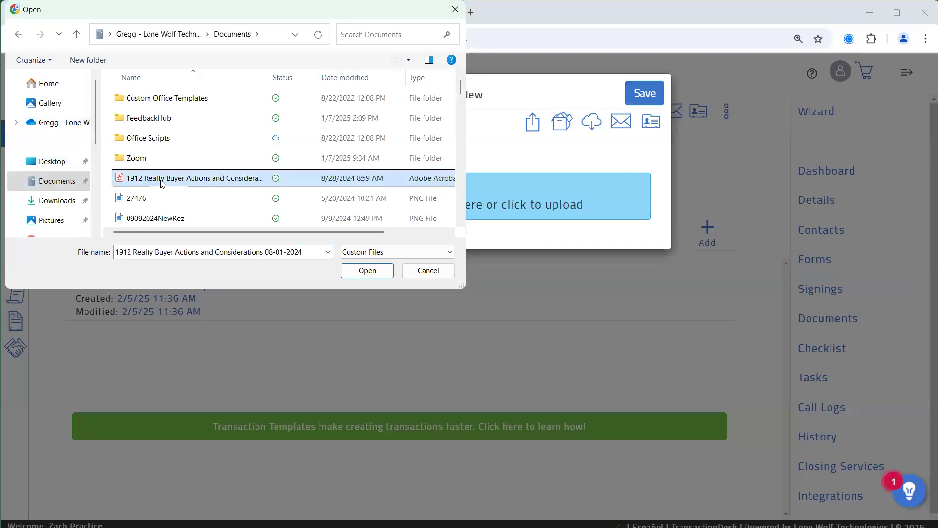
left_click(366, 271)
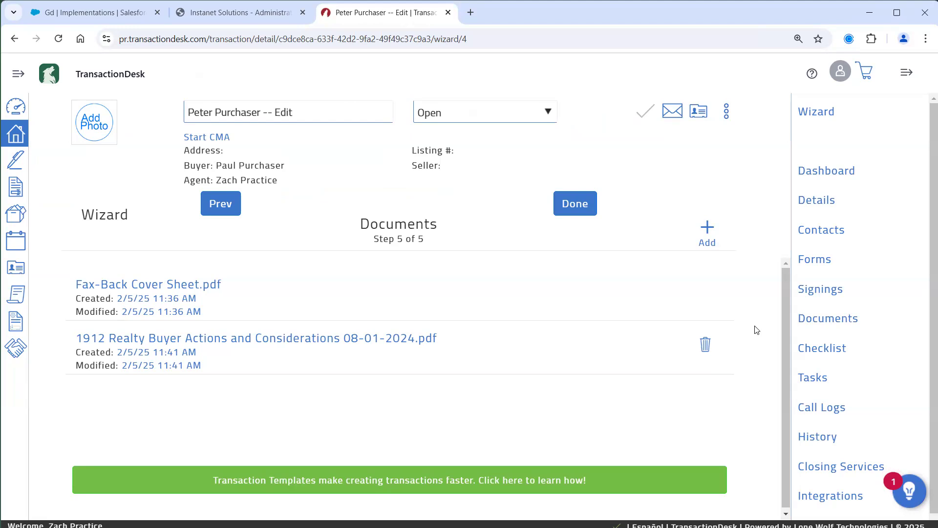
Step: Finish the wizard from its Documents step to reach the Transaction Dashboard
mouse_move(128, 214)
left_mouse_down()
mouse_move(78, 210)
mouse_move(136, 215)
mouse_move(81, 213)
mouse_move(117, 213)
left_mouse_up()
left_click(129, 211)
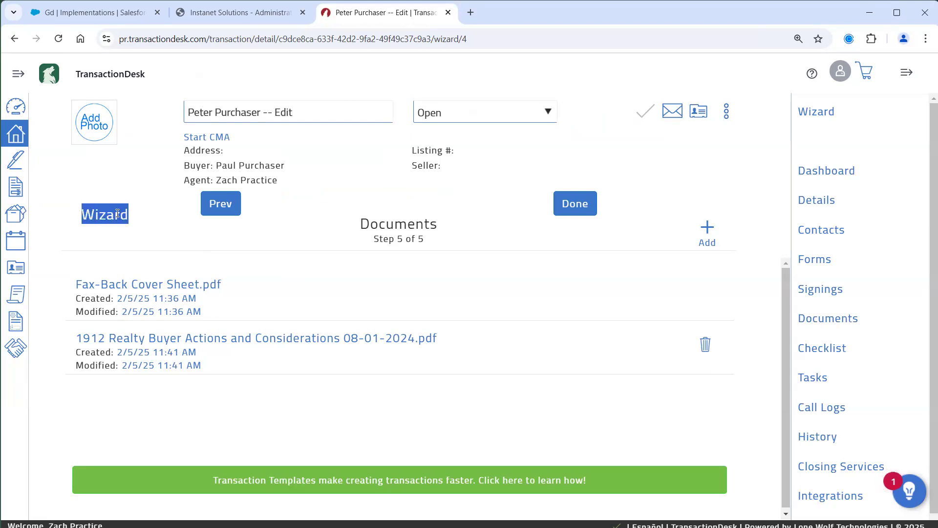
left_click(368, 245)
left_click_drag(368, 246, 427, 245)
left_click(573, 207)
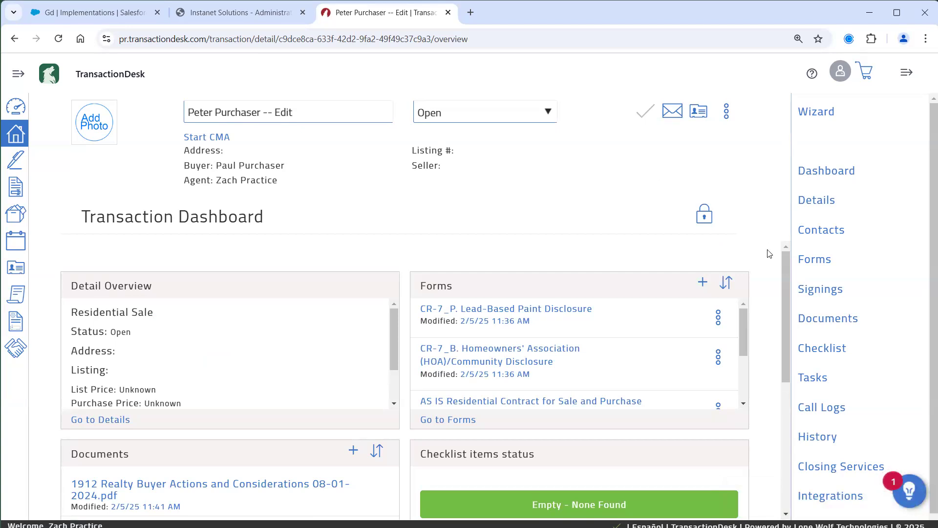
Step: Look over the Transaction Dashboard and open the transaction's checklist
scroll(771, 268, "down", 1)
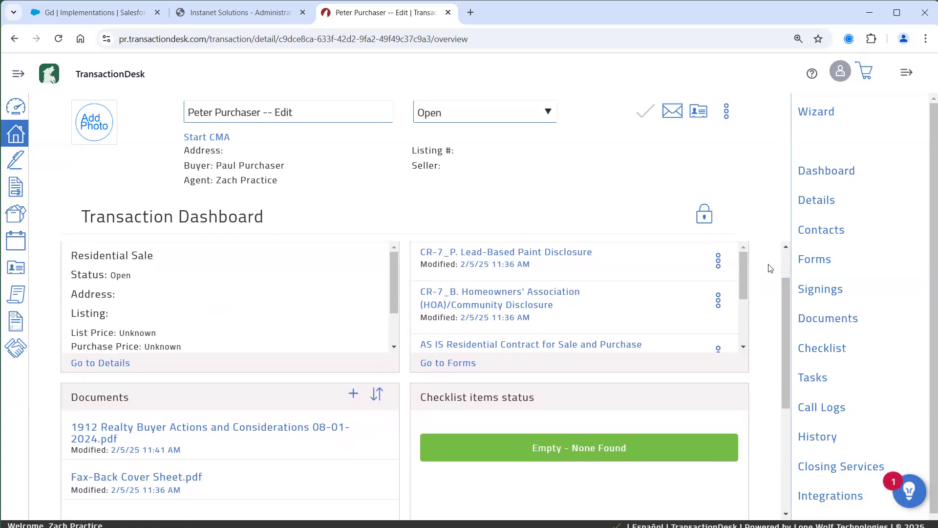
scroll(770, 268, "up", 1)
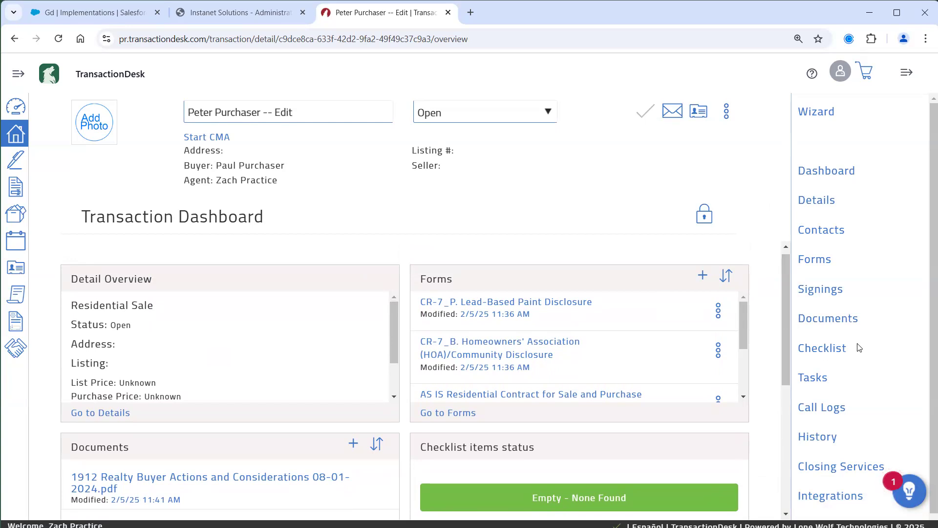
left_click_drag(850, 350, 810, 356)
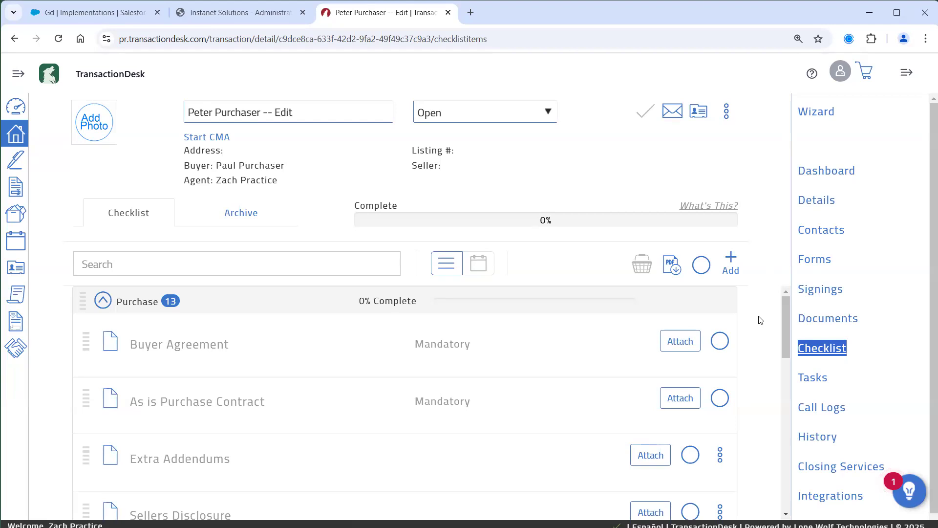
Step: Attach the uploaded "1912 Realty Buyer Actions and Considerations 08-01-2024.pdf" to the mandatory Pre-Approval Letter checklist item
scroll(761, 320, "down", 1)
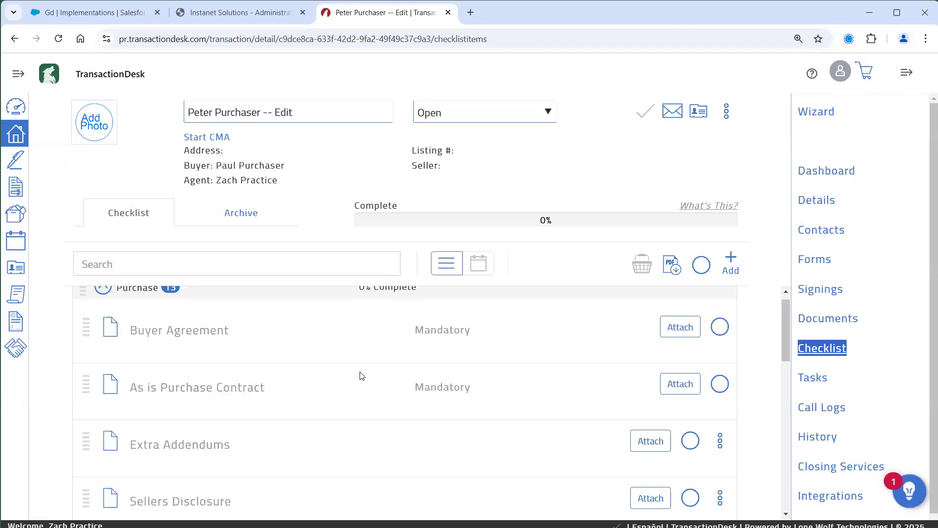
scroll(362, 376, "down", 1)
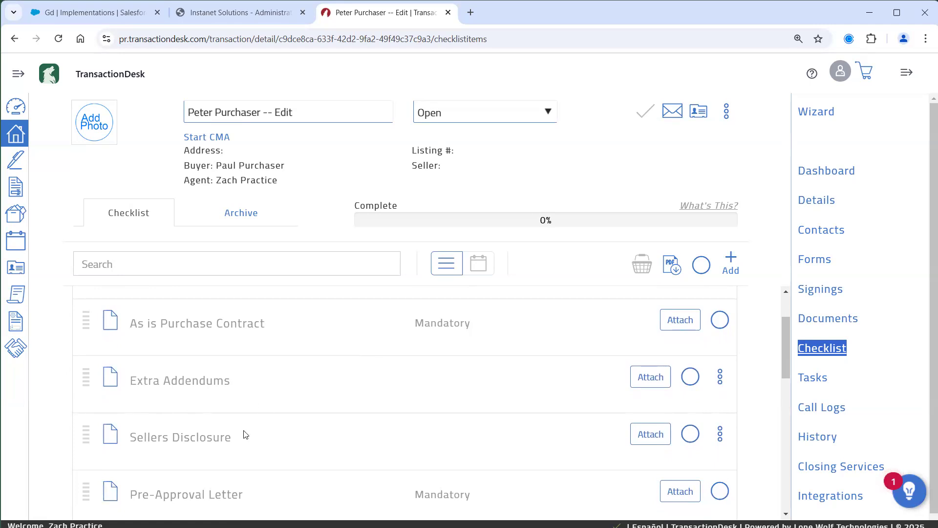
scroll(283, 381, "down", 1)
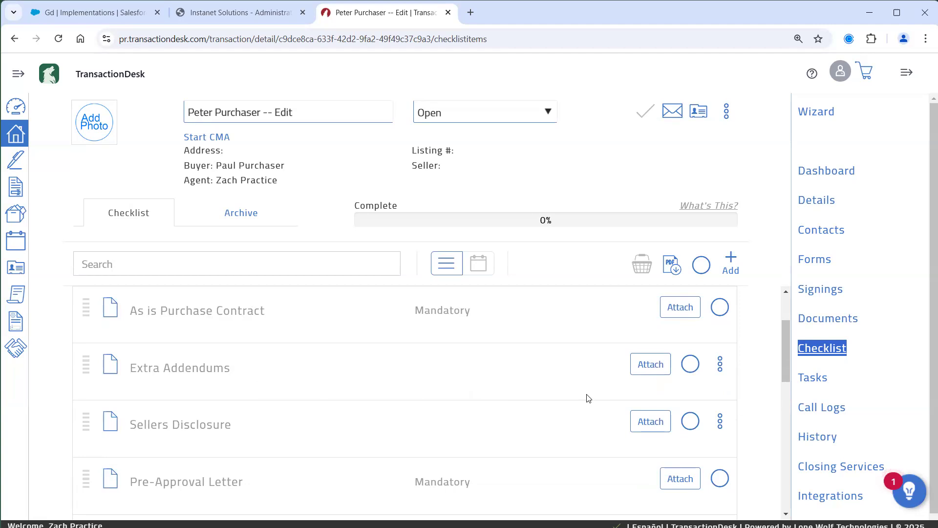
scroll(589, 398, "down", 1)
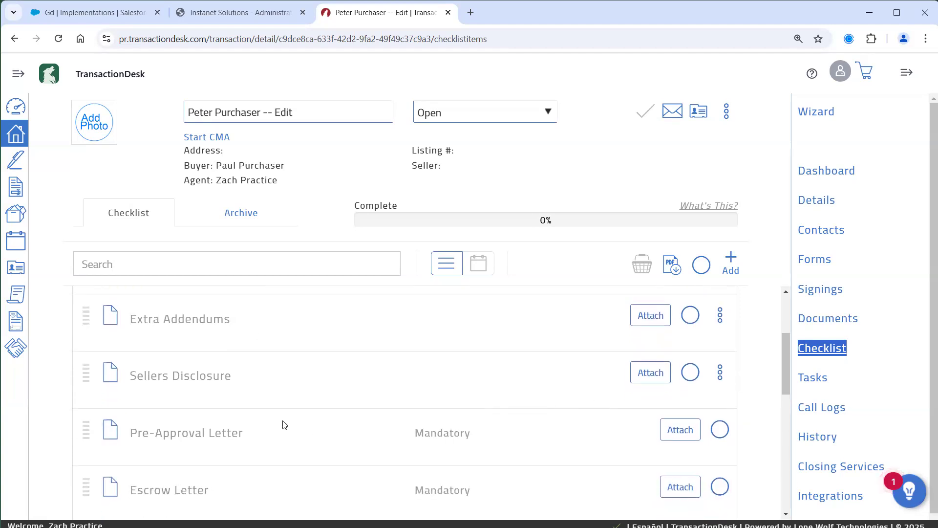
left_click(681, 432)
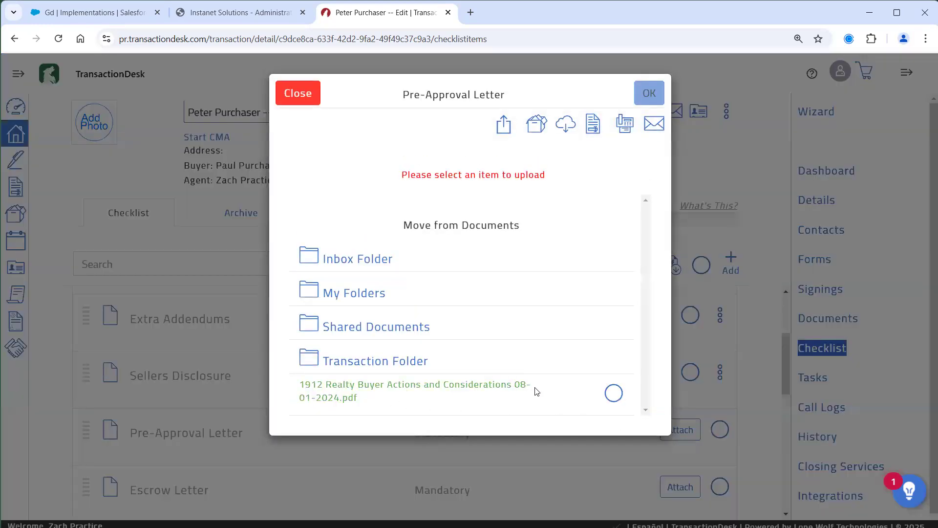
left_click(611, 397)
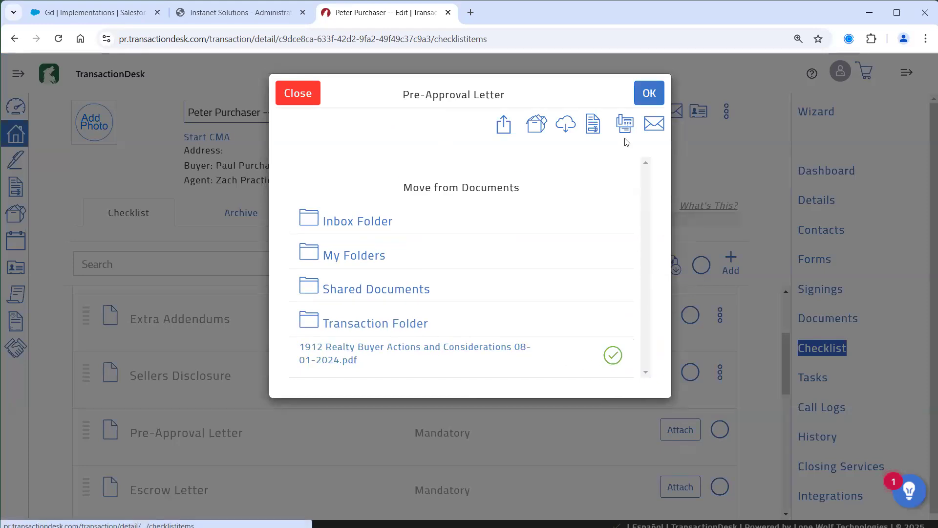
left_click(650, 94)
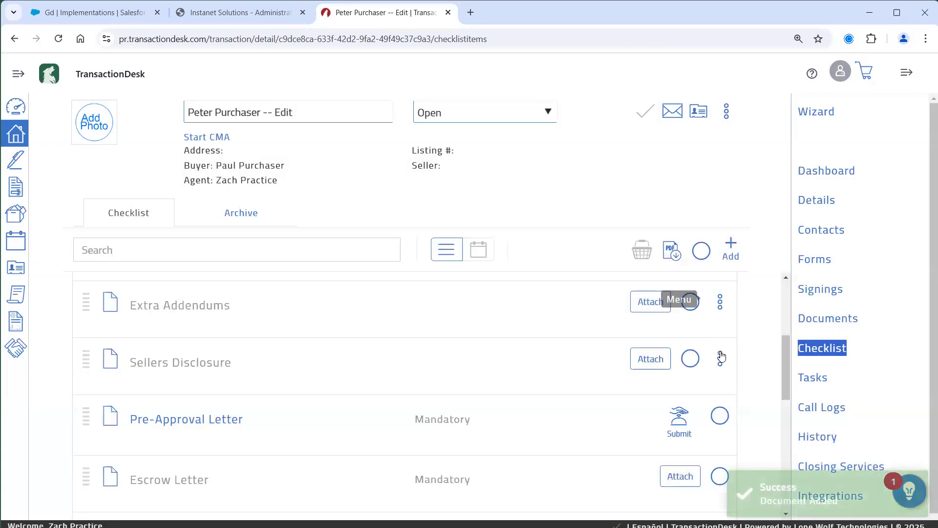
Step: Submit the Pre-Approval Letter checklist item for review and reload the page to check its status
scroll(760, 364, "down", 6)
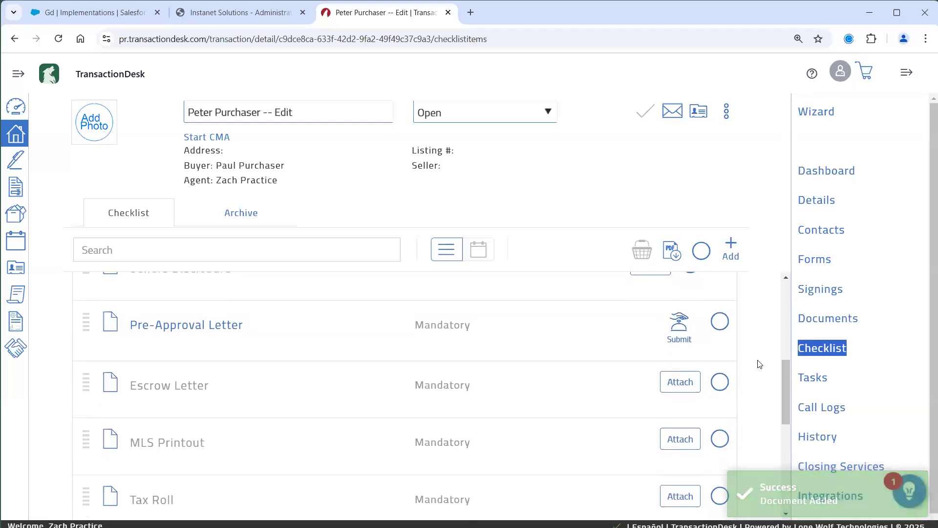
scroll(760, 364, "down", 2)
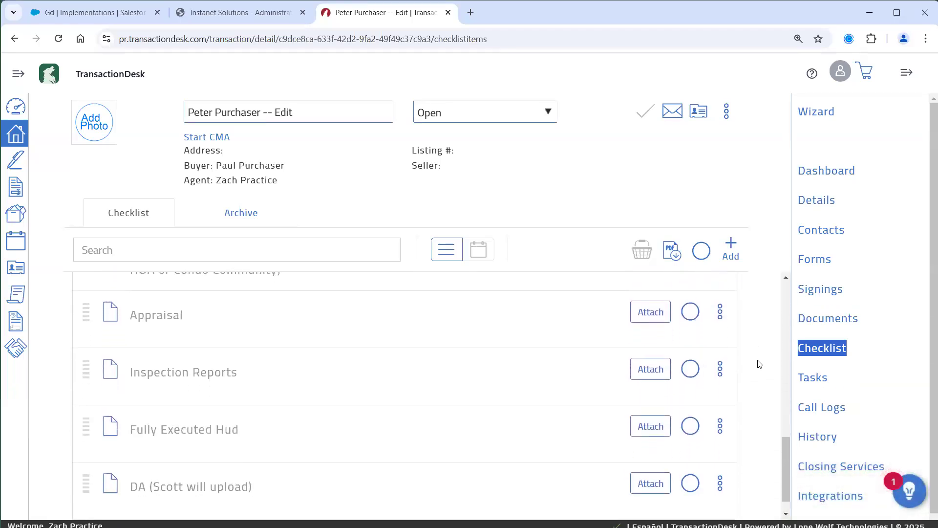
scroll(760, 364, "up", 6)
scroll(760, 364, "up", 4)
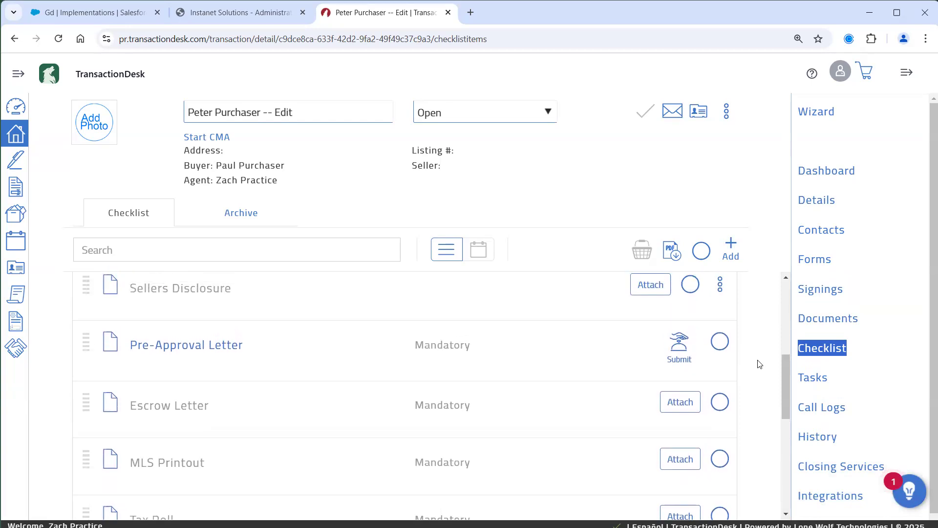
scroll(760, 364, "down", 1)
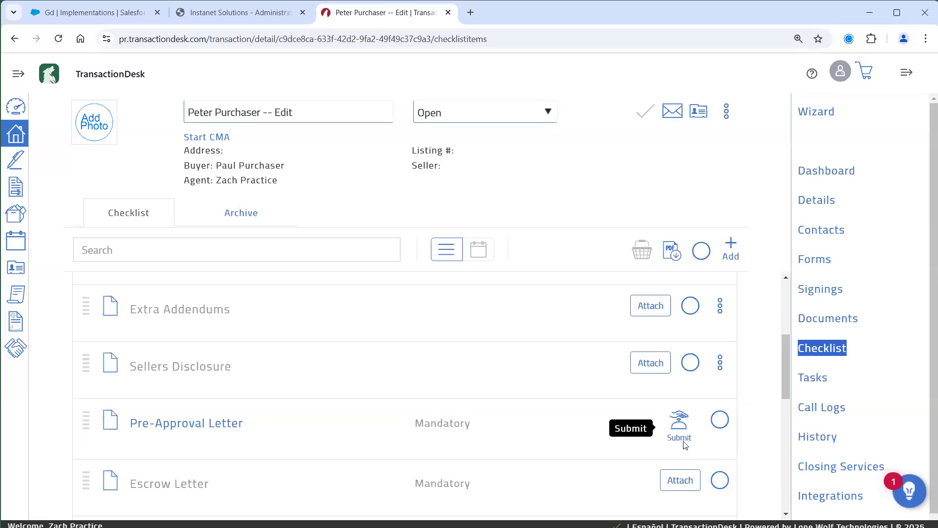
left_click(58, 39)
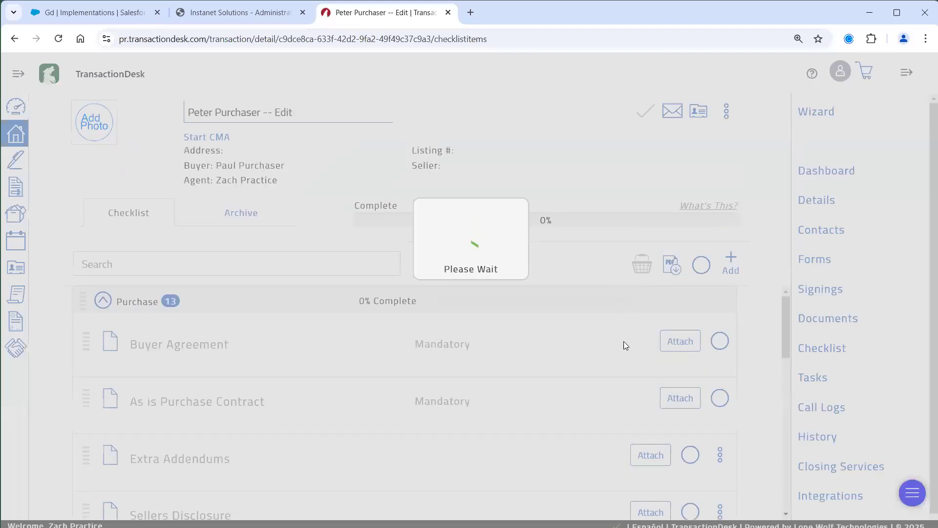
scroll(621, 360, "down", 4)
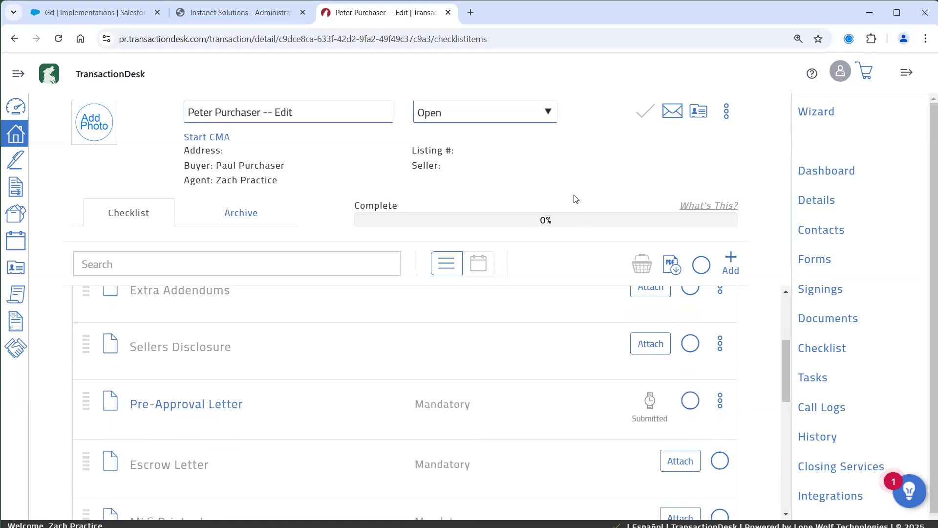
Step: View the available transaction status options without changing the status, and return to the Transaction Dashboard
left_click(549, 122)
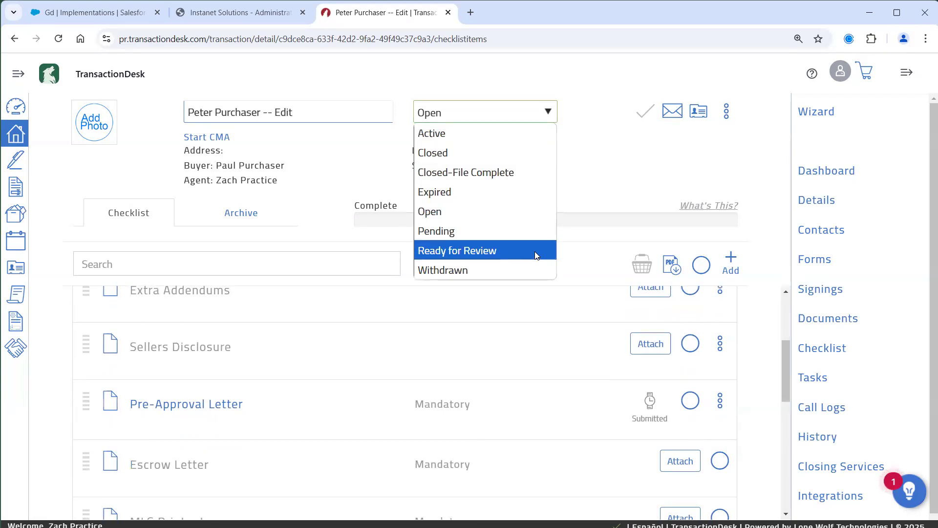
left_click(602, 155)
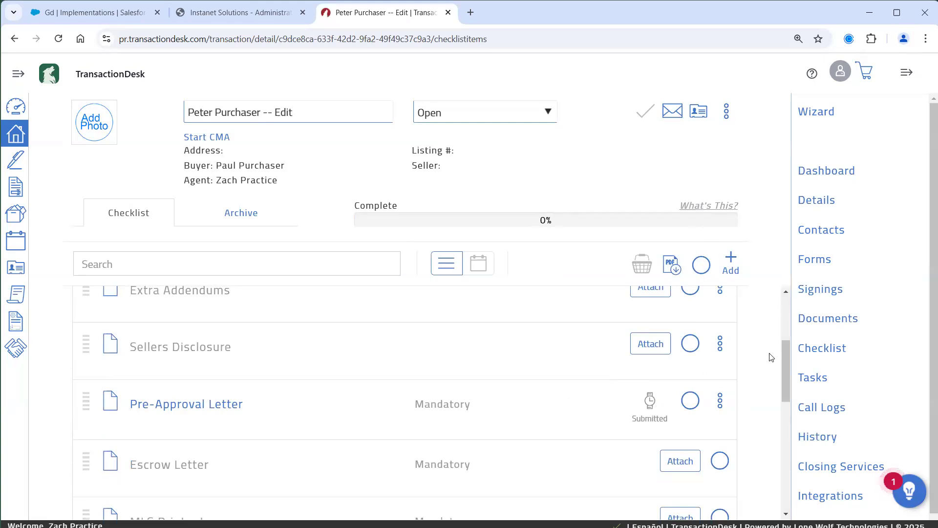
left_click_drag(853, 350, 798, 349)
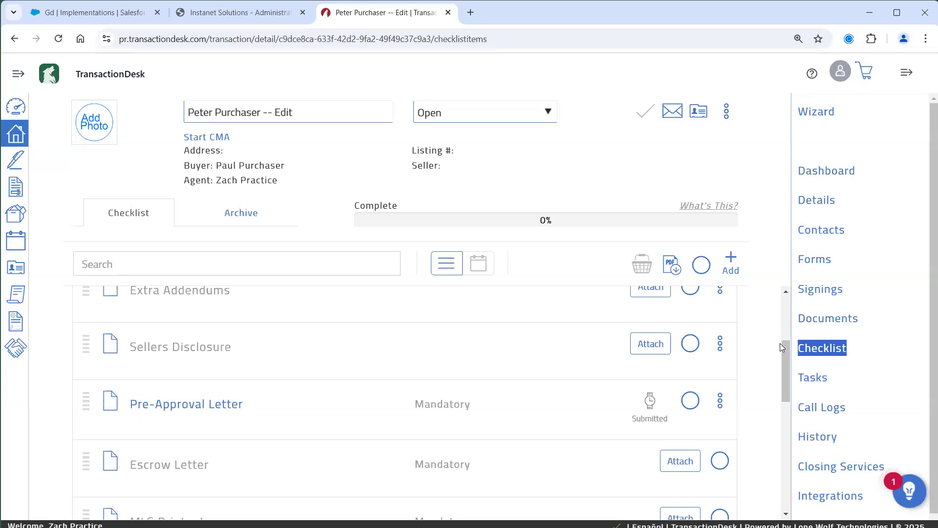
left_click_drag(784, 351, 788, 300)
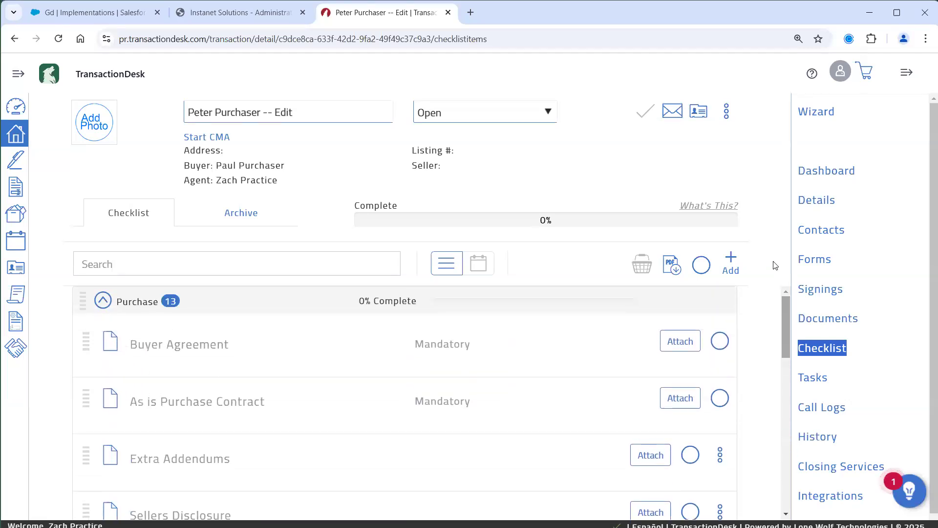
left_click(816, 173)
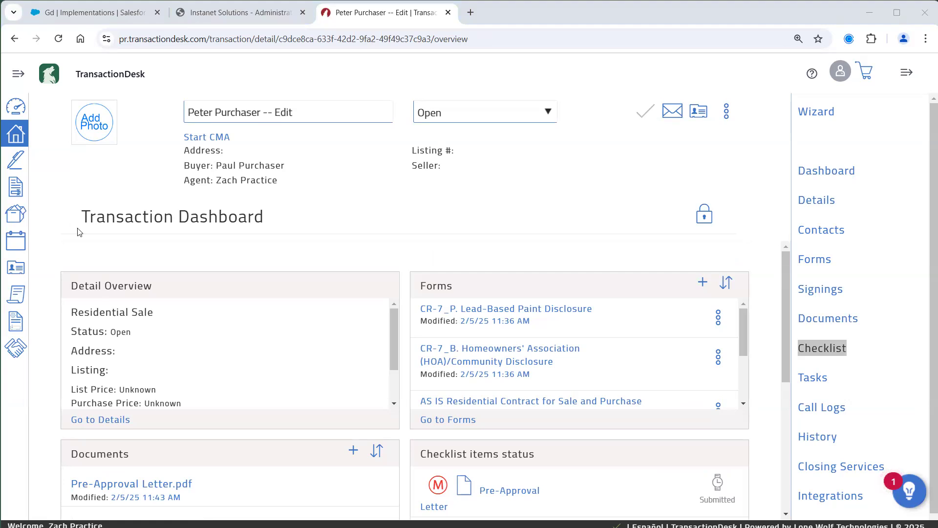
left_click(755, 190)
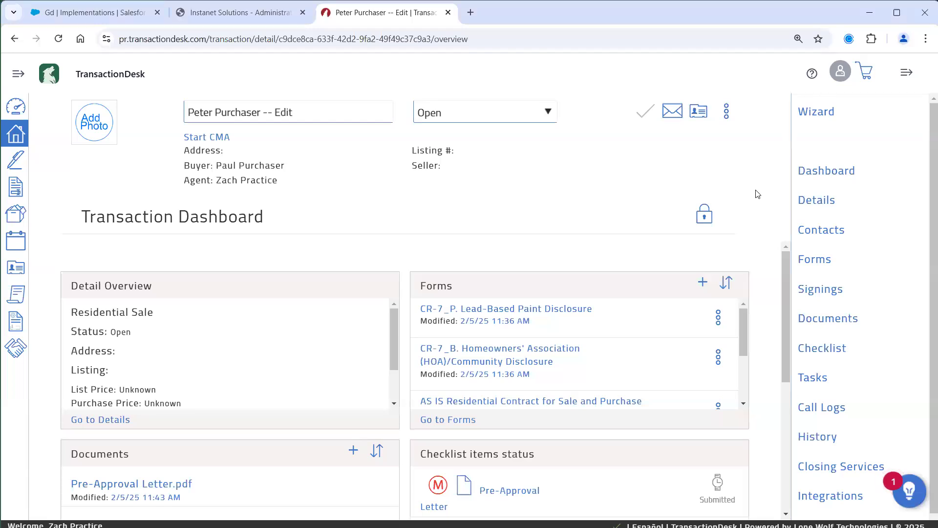
Step: Start adding forms to the transaction, search the library for "buyer", and select Exclusive Buyer Brokerage Agreement, Consent to Transition to Transaction Broker (EBBA_7tn)
left_click(805, 264)
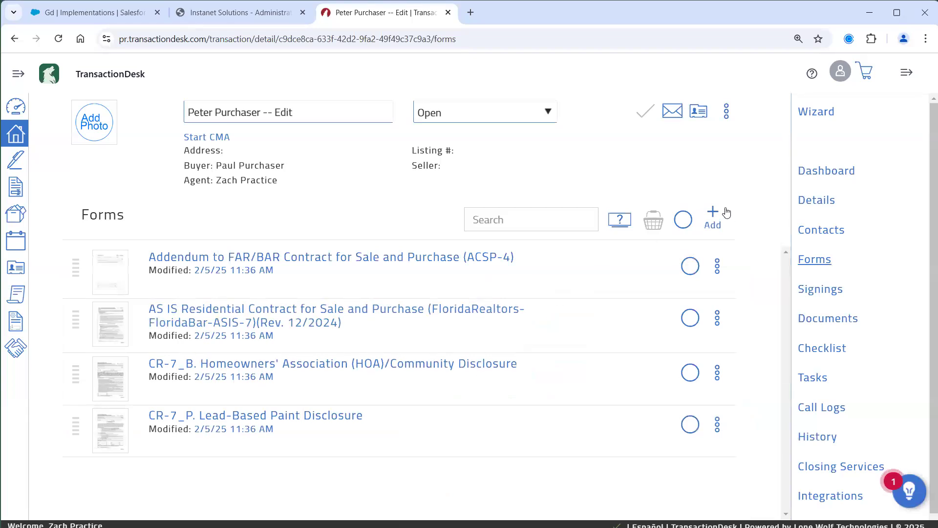
left_click(713, 215)
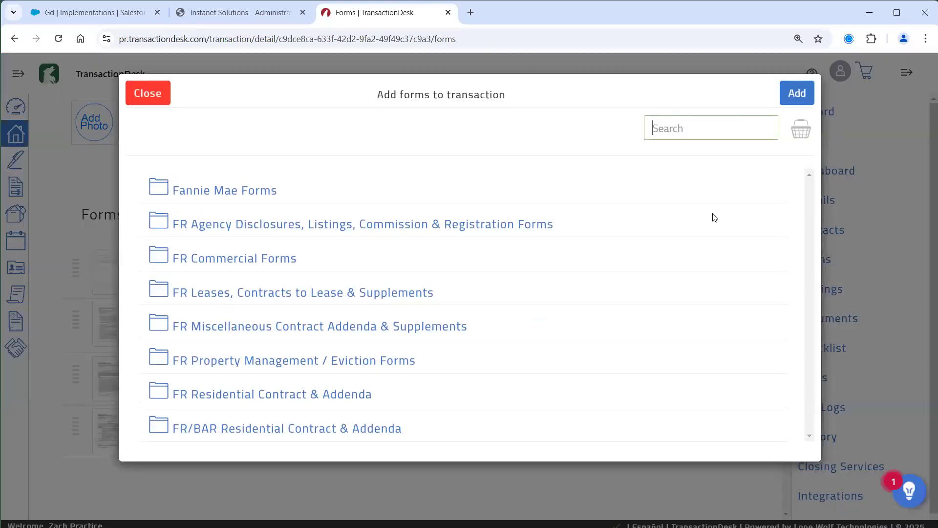
type("buyer")
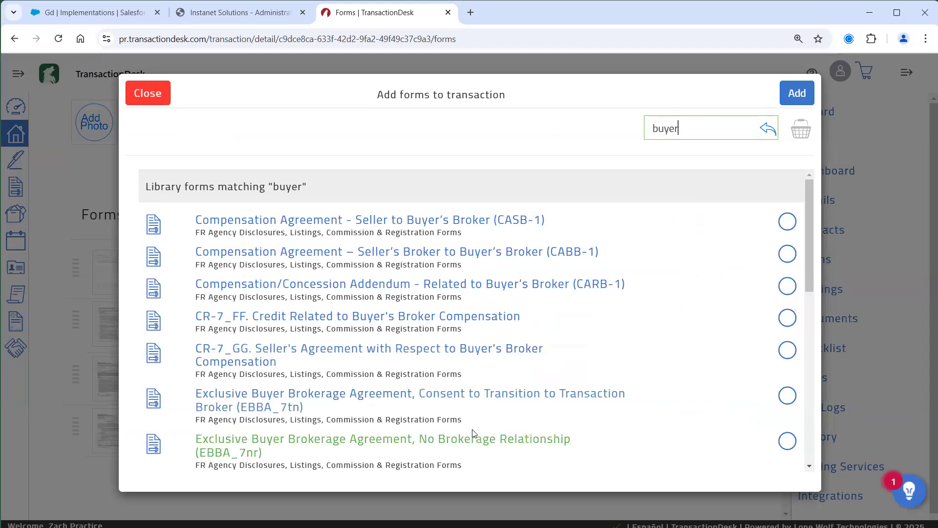
left_click(787, 397)
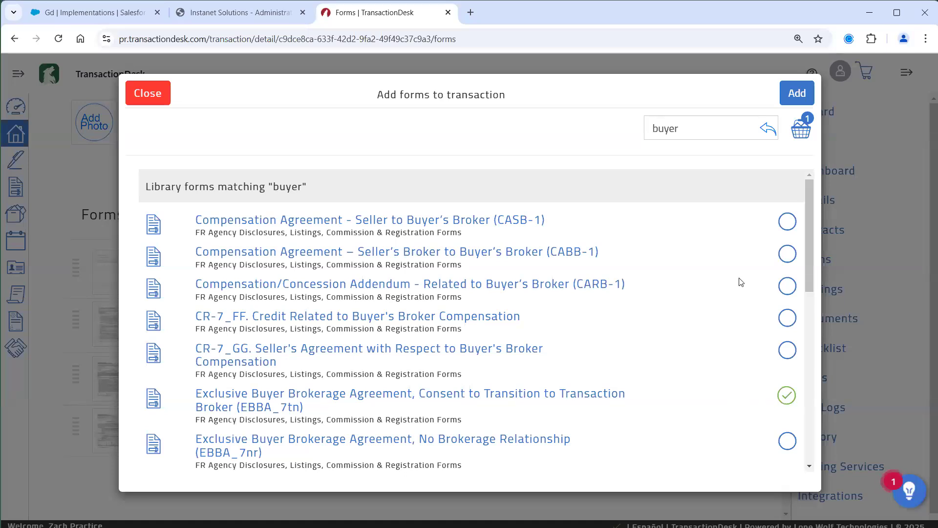
Step: Search the form library for "agen" instead of "buyer", and clear the search again
left_click(768, 129)
left_click(715, 129)
type("agen")
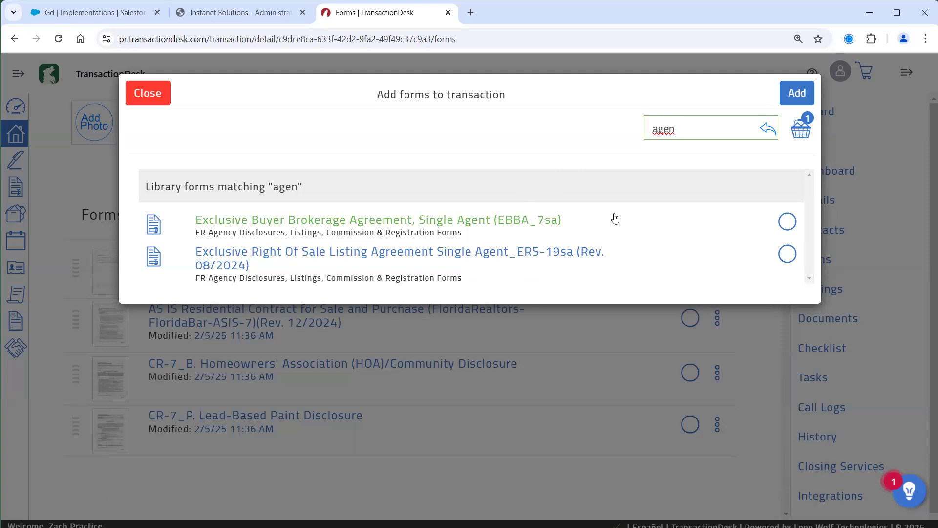
key("BackSpace")
key("BackSpace")
key("BackSpace")
key("BackSpace")
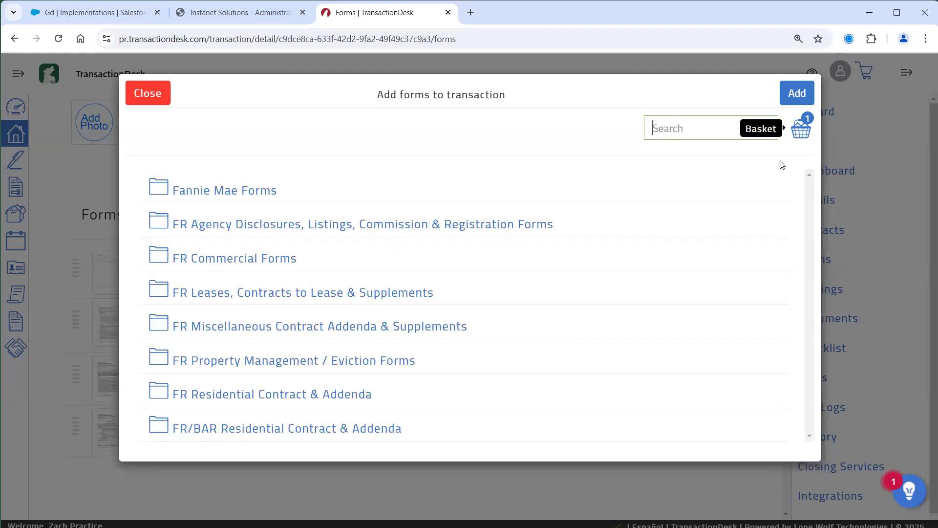
Step: Search for "lead", select Fannie Mae - Disclosure Of Information On Lead-Based Paint, and add the forms in the basket to the transaction
type("lead")
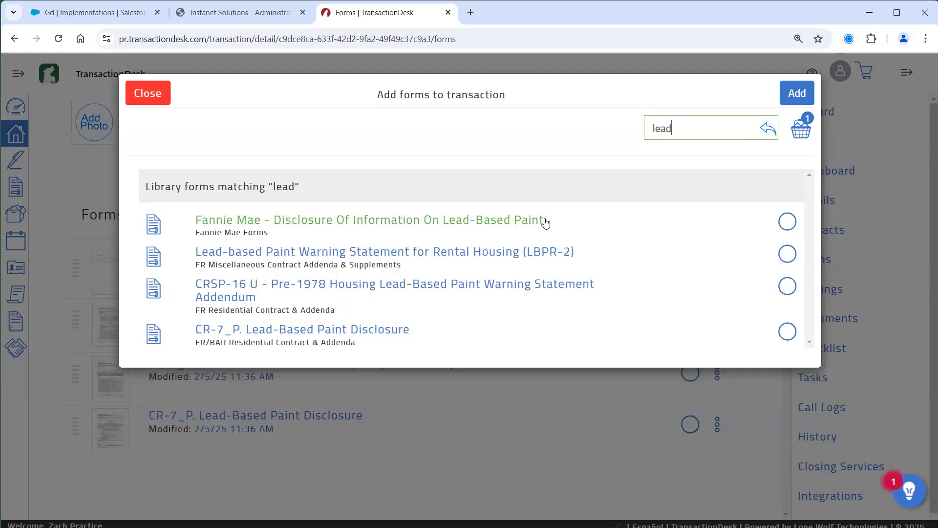
left_click(787, 222)
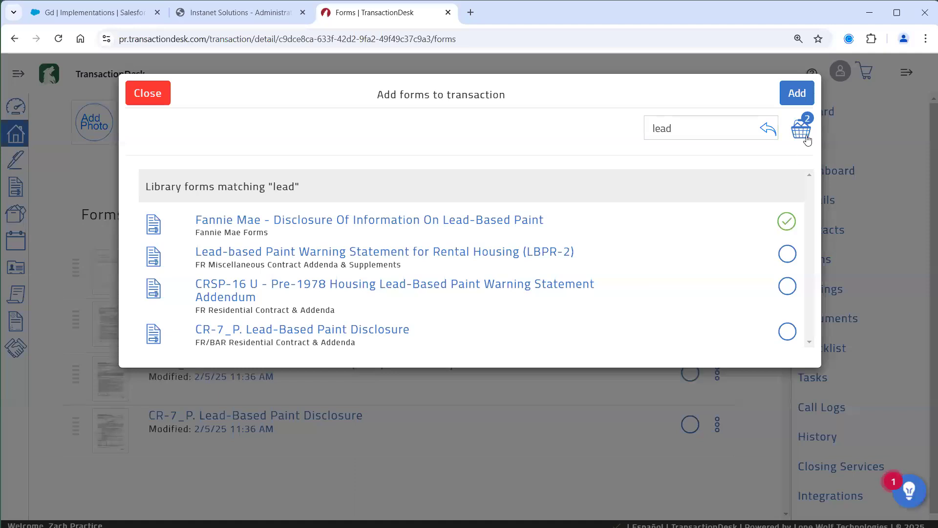
left_click(766, 132)
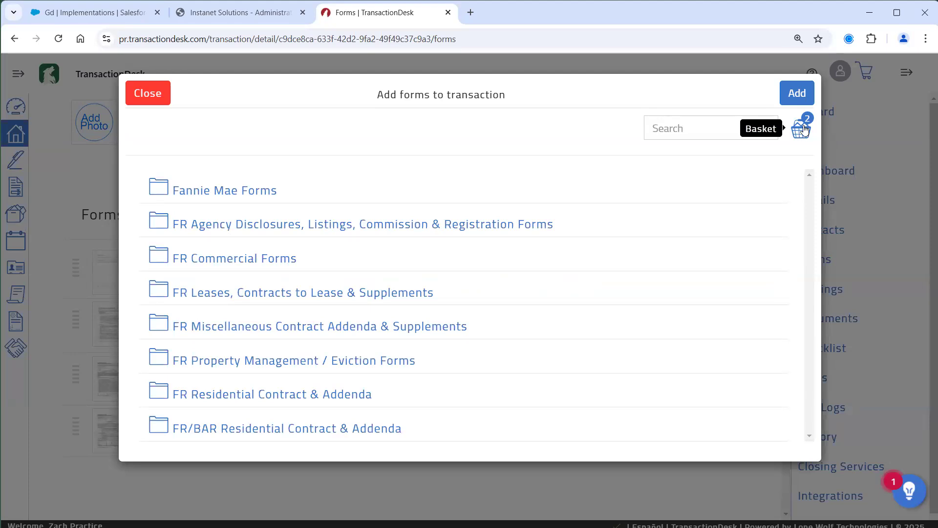
left_click(787, 100)
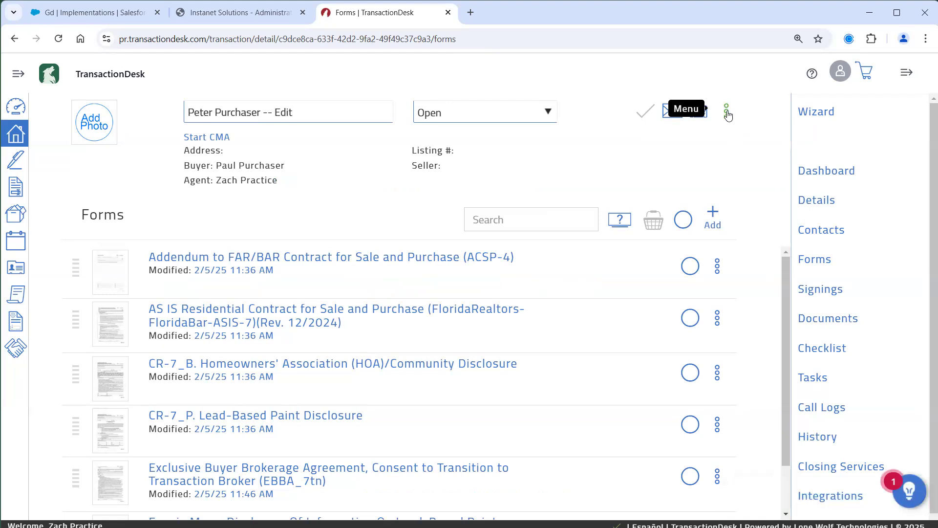
left_click(727, 111)
mouse_move(700, 218)
left_mouse_down()
mouse_move(619, 220)
mouse_move(697, 221)
left_mouse_up()
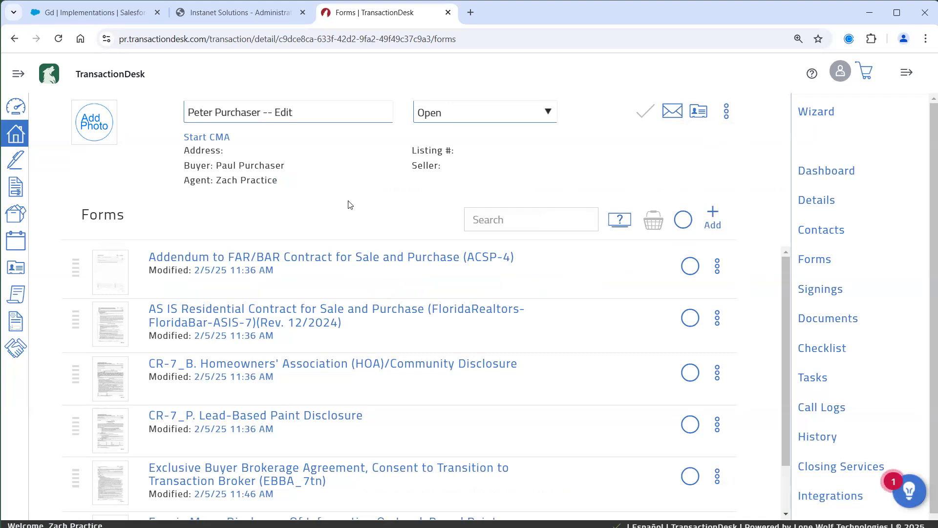
Step: Open the Exclusive Buyer Brokerage Agreement (EBBA_7tn) form and enter "type factual statements into the form!" as the type of property
left_click(334, 472)
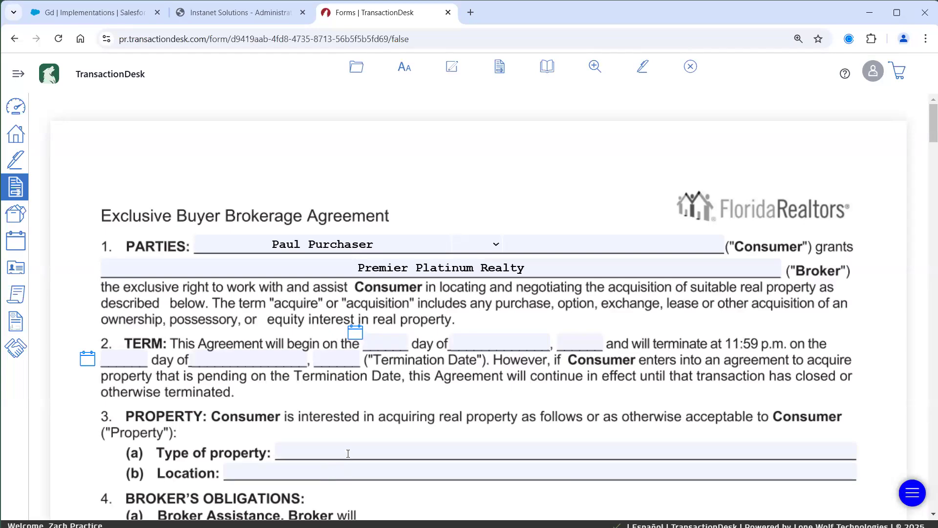
left_click(365, 449)
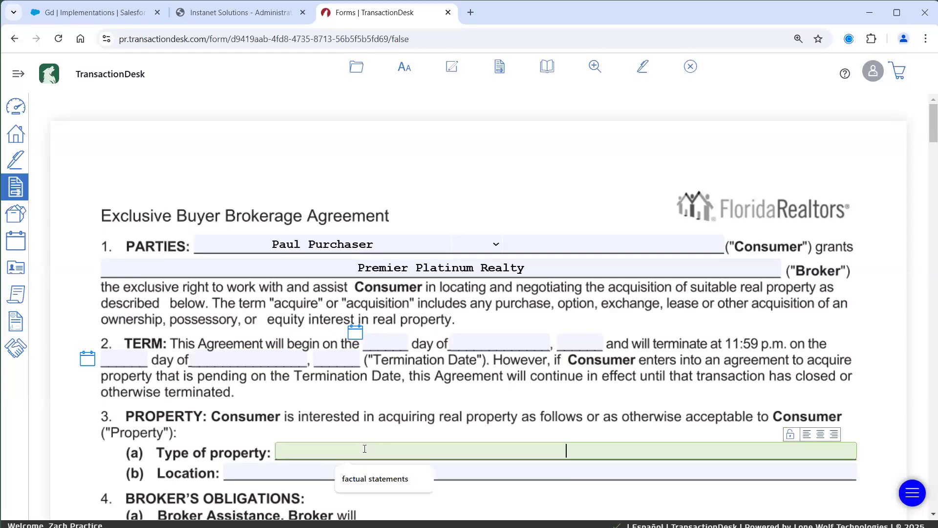
type("type factual statements into the form!")
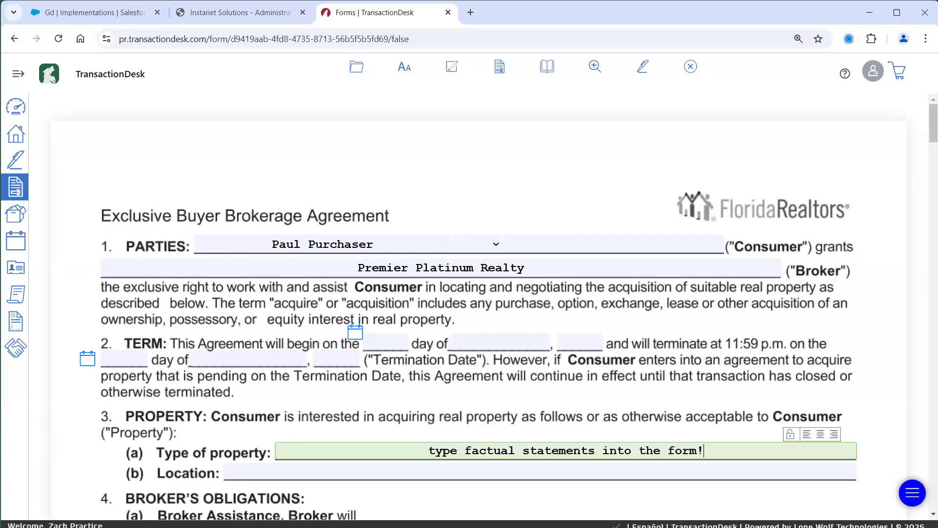
scroll(527, 185, "down", 4)
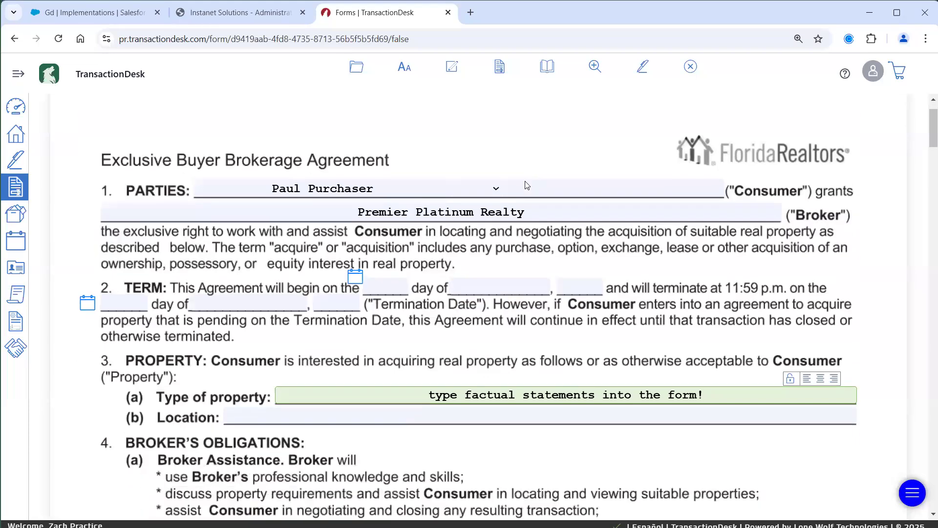
scroll(527, 185, "down", 13)
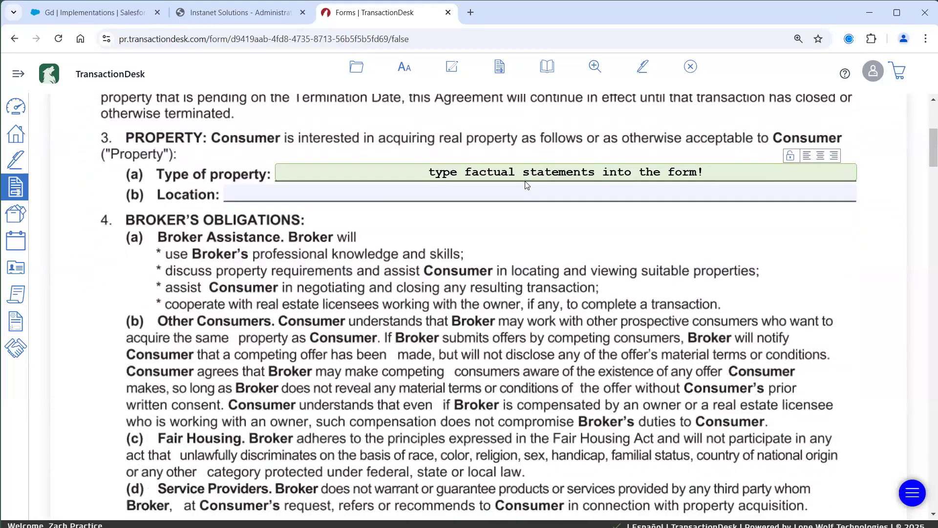
Step: Look through the agreement's consumer obligations and compensation sections, and examine the form's file and copy options
scroll(527, 186, "down", 3)
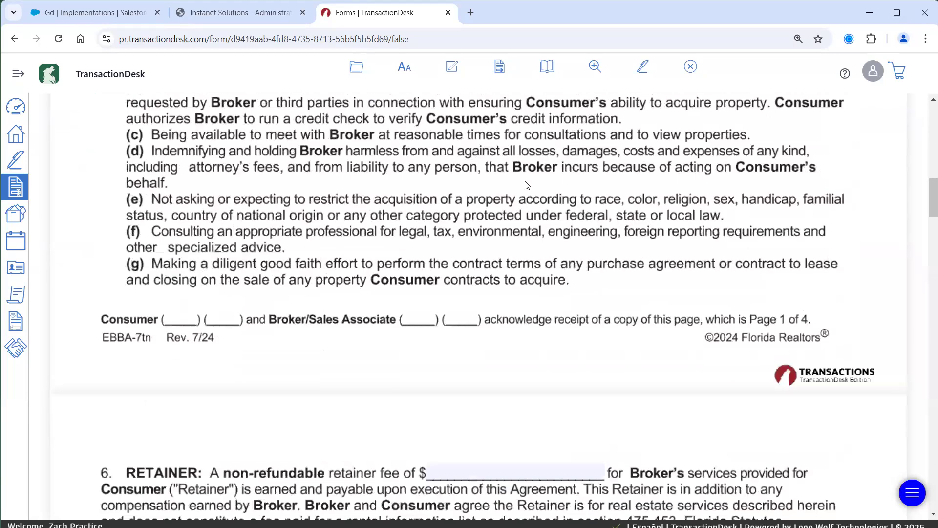
scroll(527, 185, "down", 9)
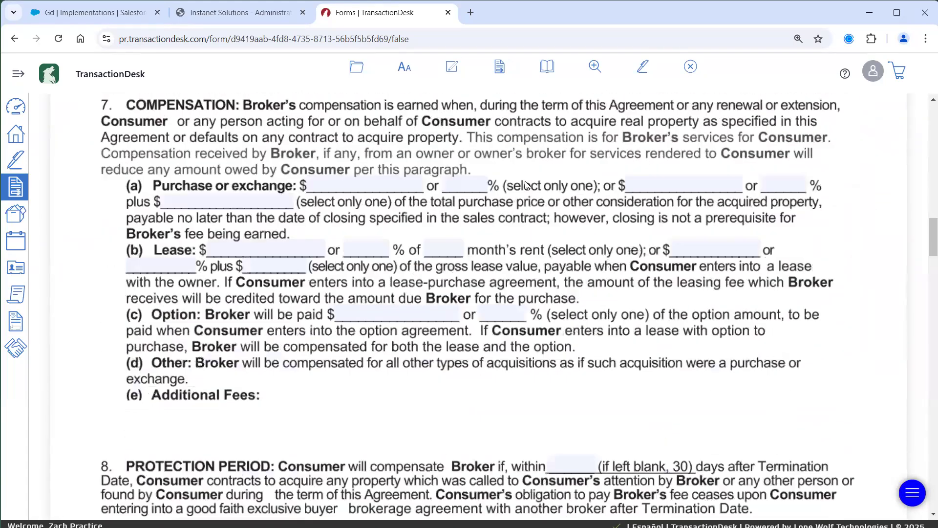
scroll(527, 184, "up", 9)
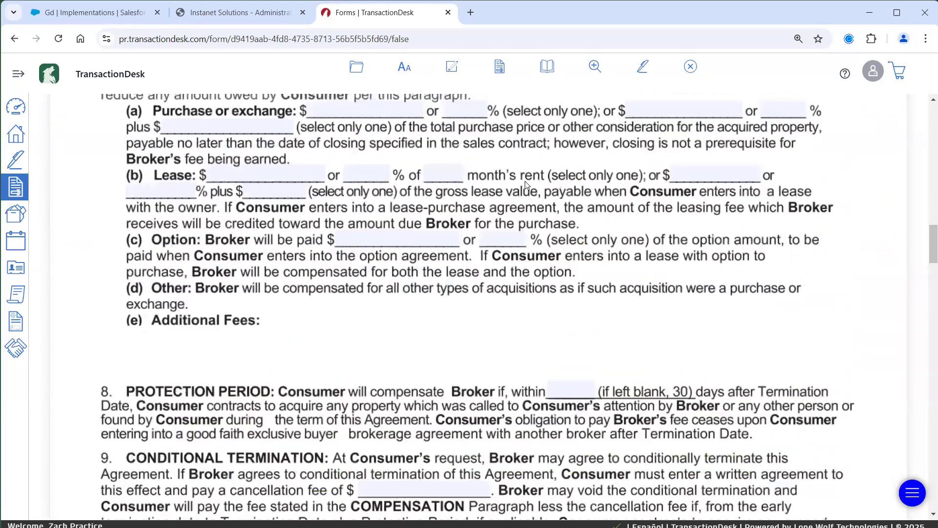
scroll(527, 186, "up", 11)
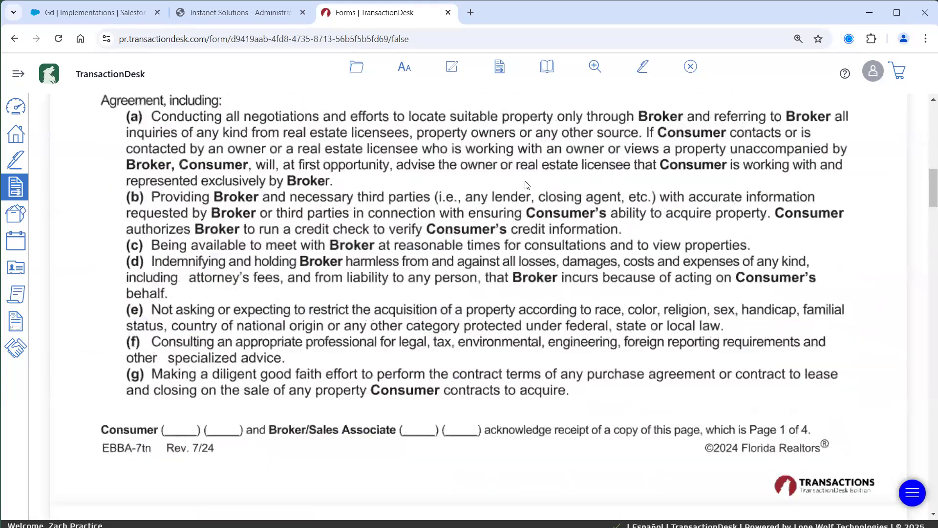
scroll(527, 185, "up", 3)
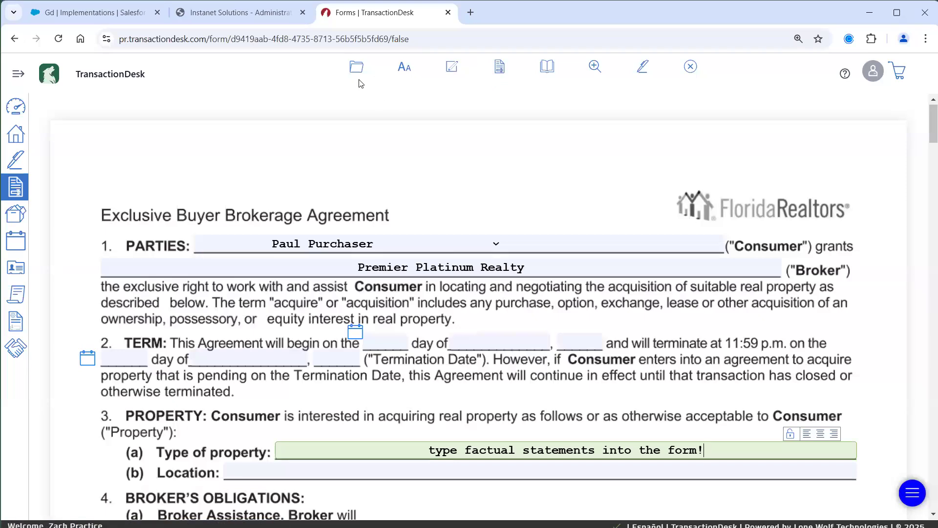
mouse_move(359, 75)
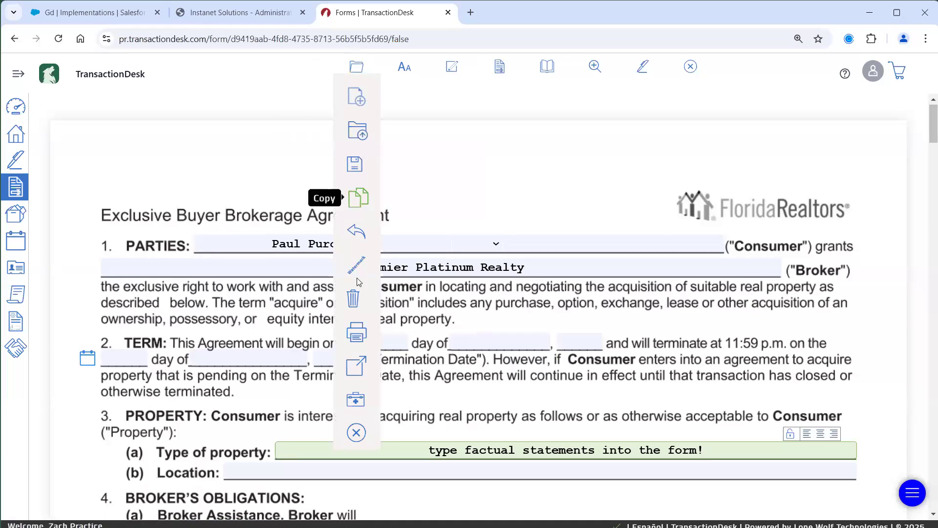
mouse_move(358, 362)
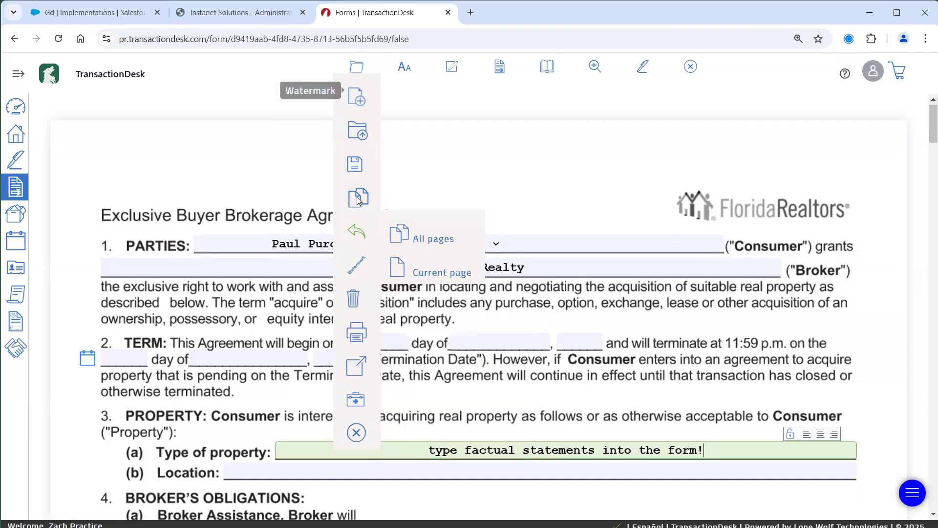
mouse_move(400, 68)
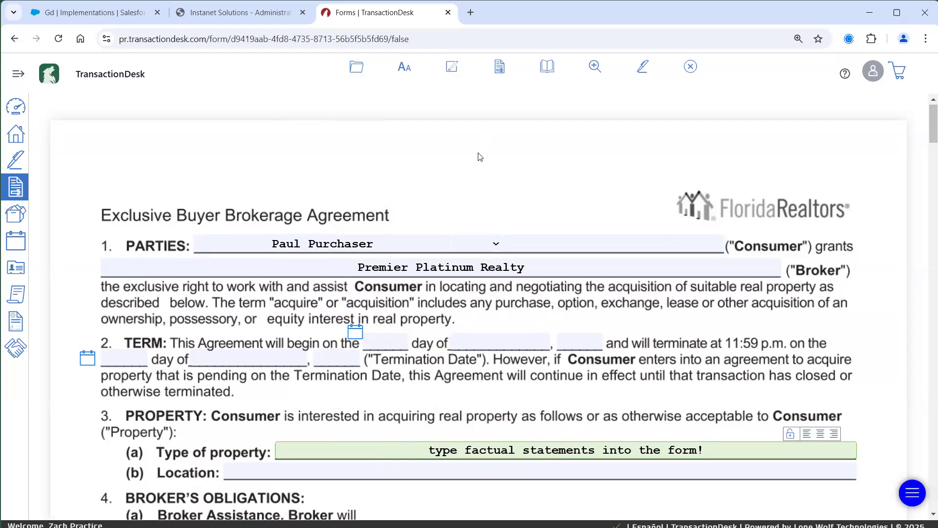
Step: Browse the System Clauses and Office Clauses available for the Other Terms section, and close the clause library without inserting any
scroll(479, 156, "down", 8)
scroll(479, 157, "down", 20)
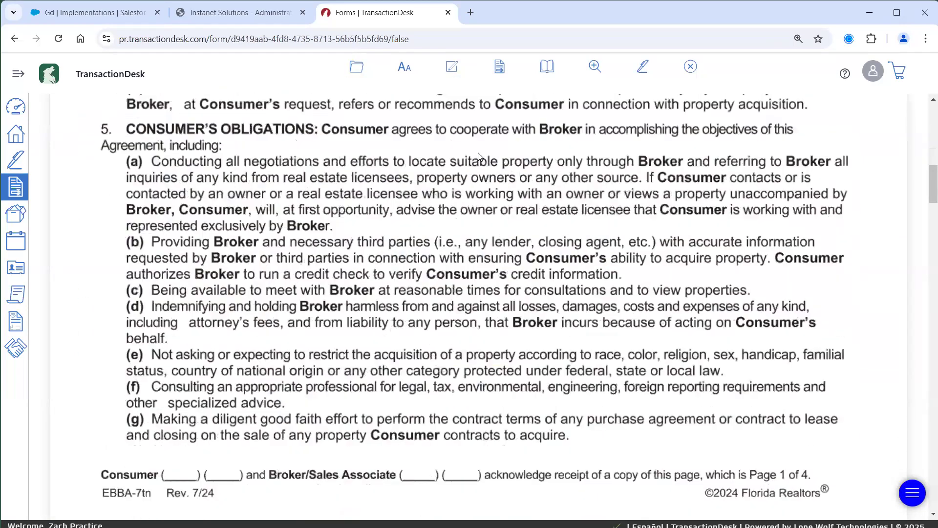
scroll(479, 152, "down", 12)
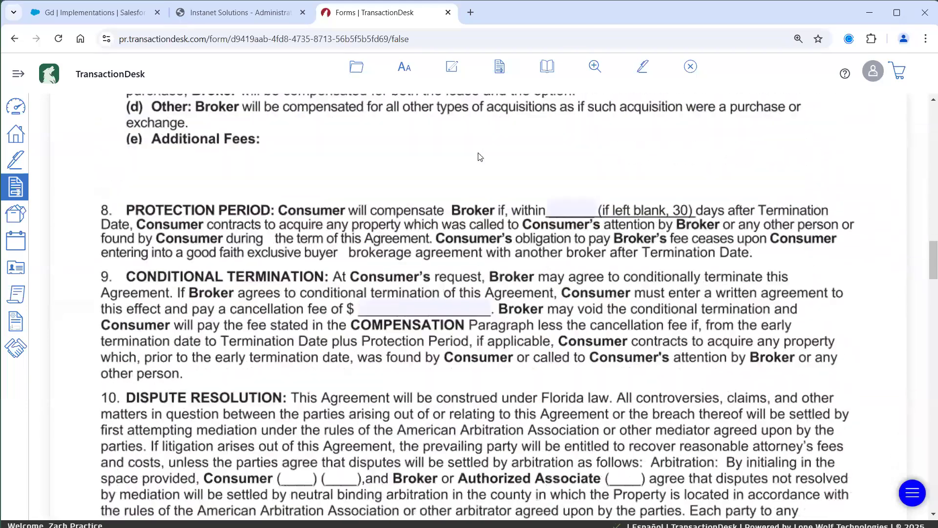
scroll(462, 227, "down", 8)
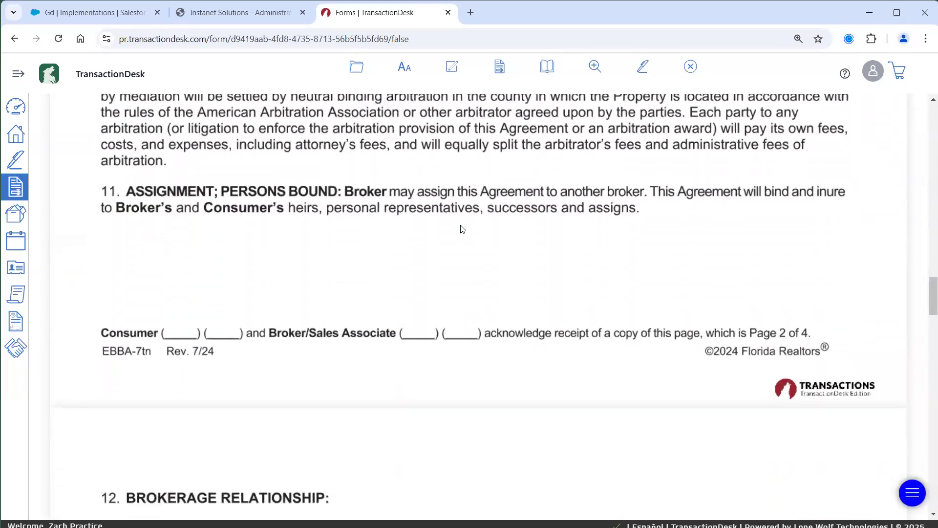
scroll(462, 236, "down", 12)
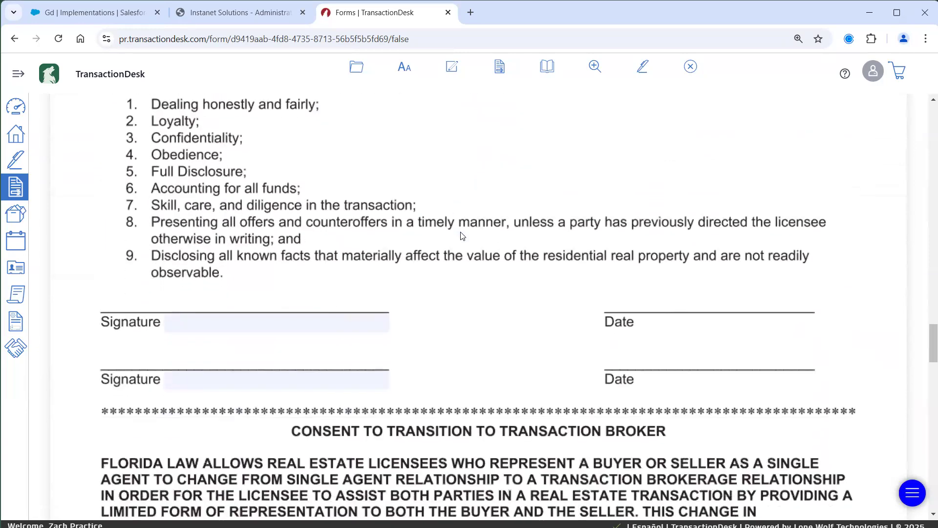
scroll(462, 236, "down", 8)
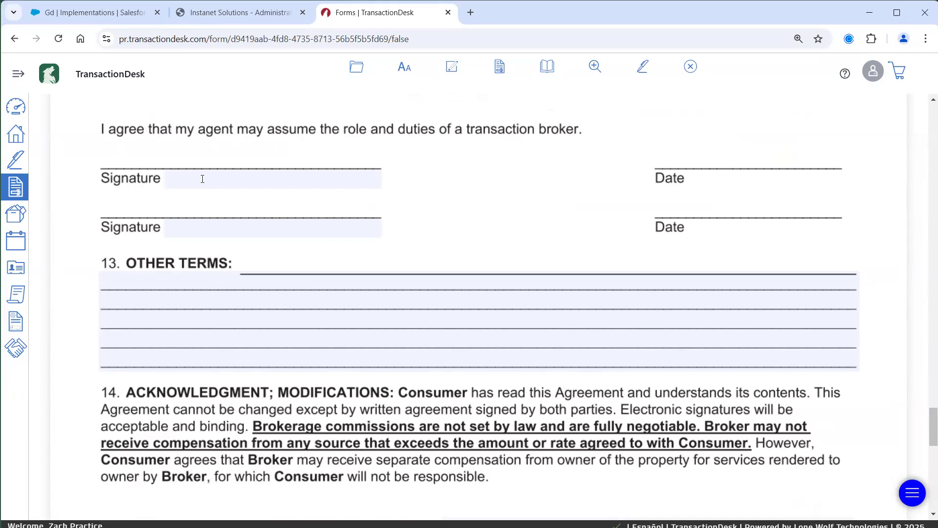
left_click(150, 295)
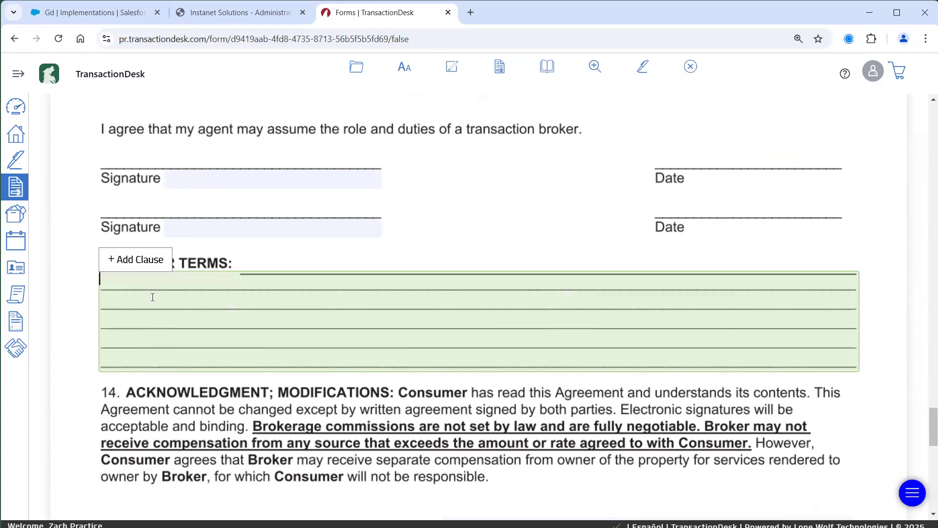
left_click(142, 264)
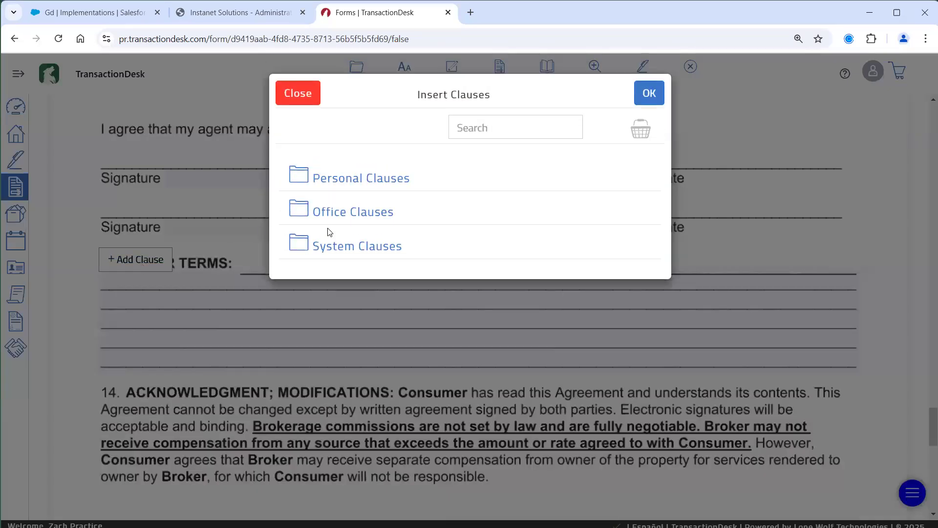
left_click(341, 251)
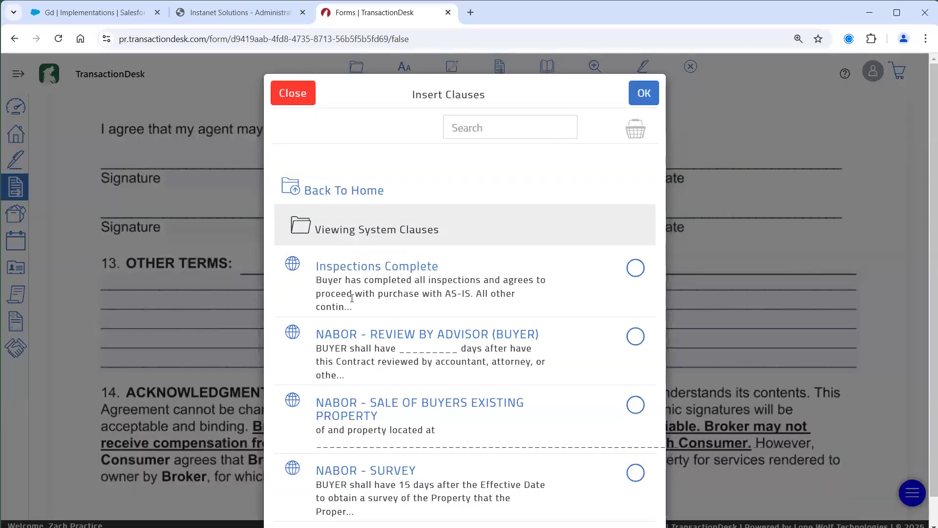
scroll(352, 298, "down", 1)
scroll(352, 298, "up", 1)
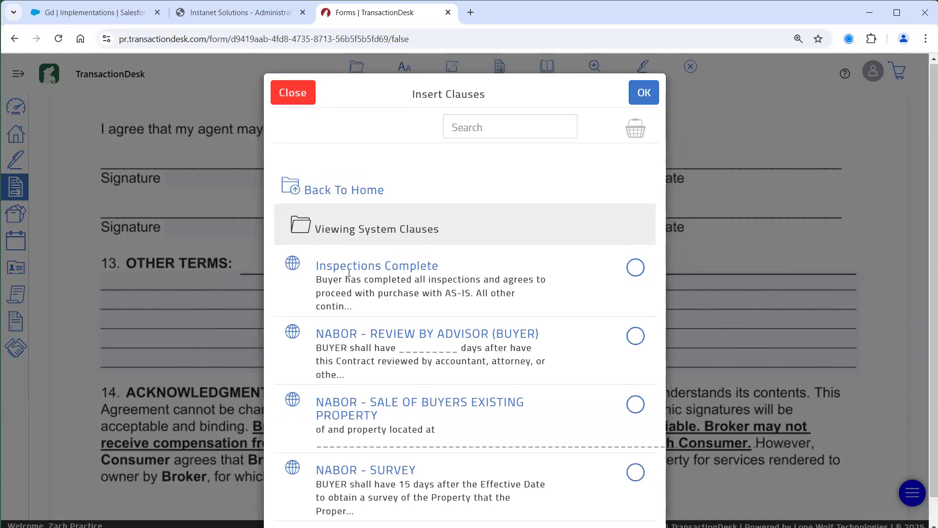
left_click(343, 195)
left_click(349, 213)
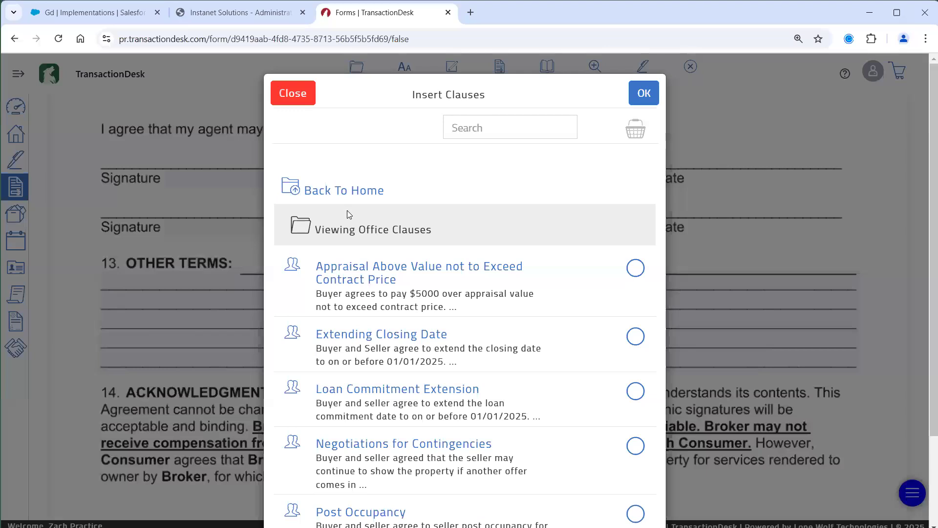
left_click(296, 96)
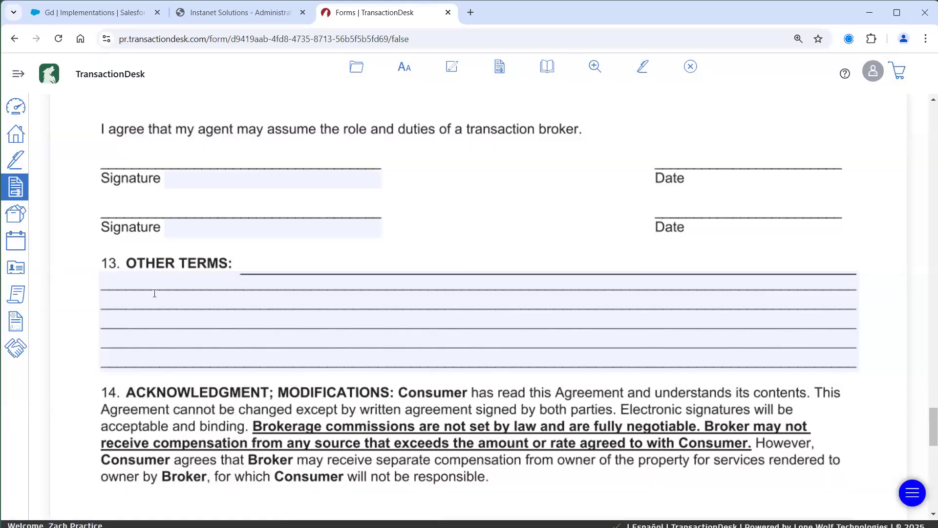
Step: Enter "type factual statement" in the Other Terms section, followed by a blank line
left_click(142, 285)
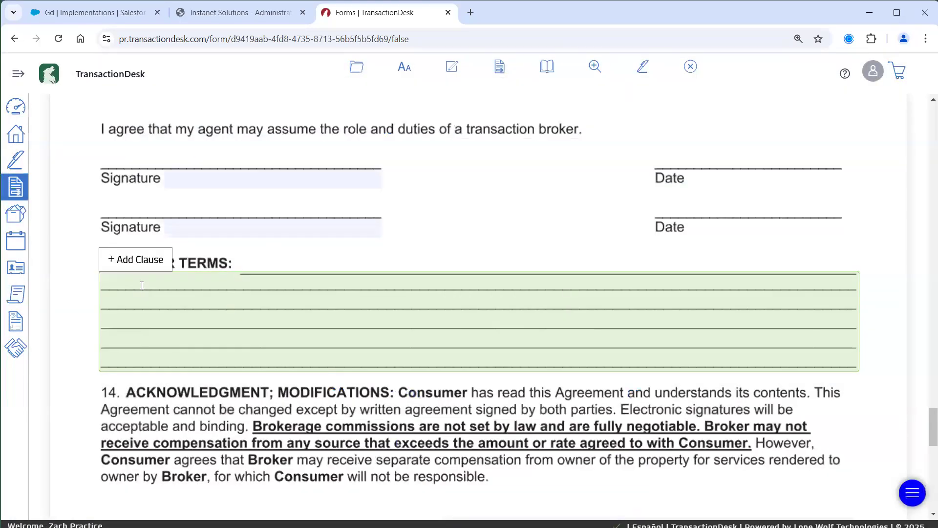
type("type f")
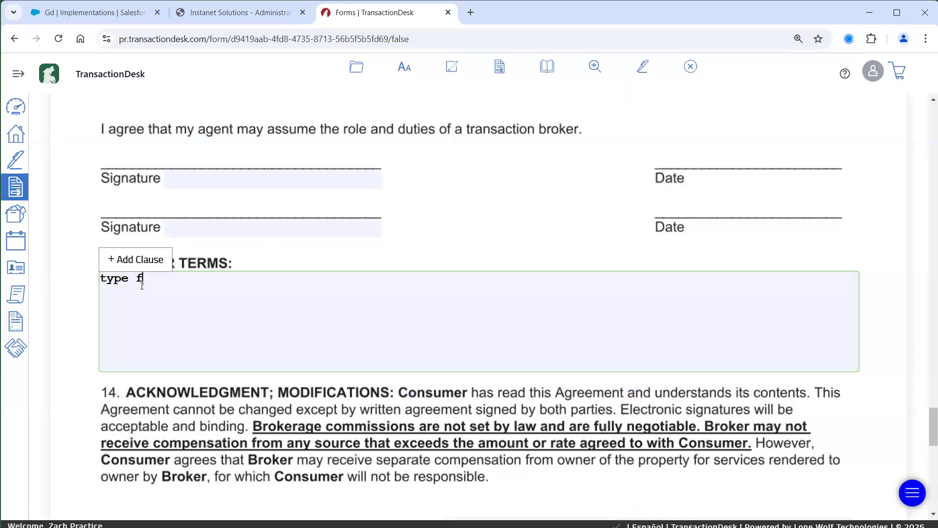
type("actual statement")
key("Return")
key("Return")
Step: Start adding office clauses to Other Terms and select Negotiations for Contingencies, Loan Commitment Extension and Extending Closing Date
left_click(131, 260)
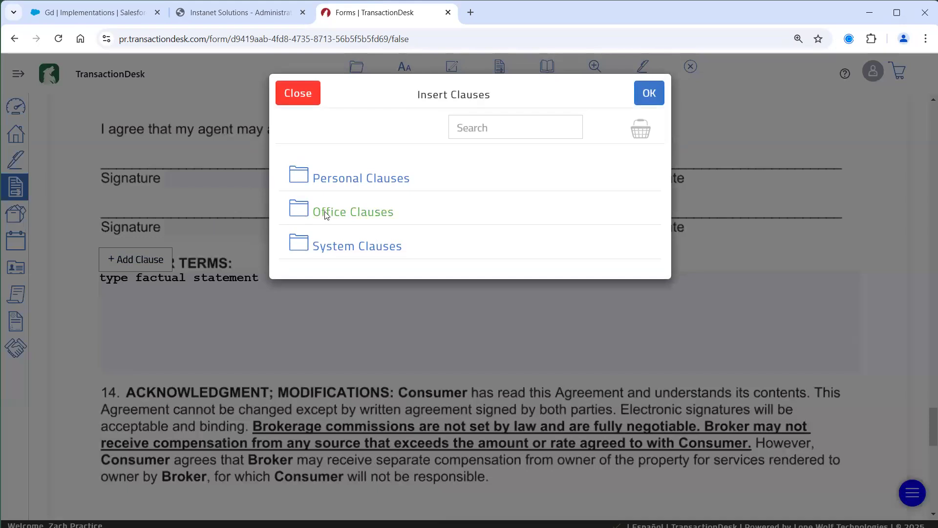
left_click(325, 212)
scroll(406, 294, "down", 2)
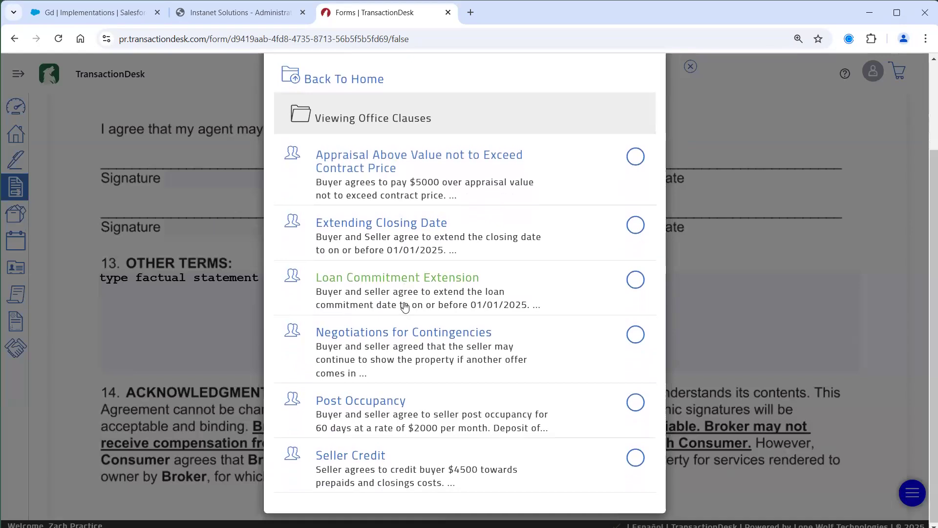
scroll(405, 306, "up", 1)
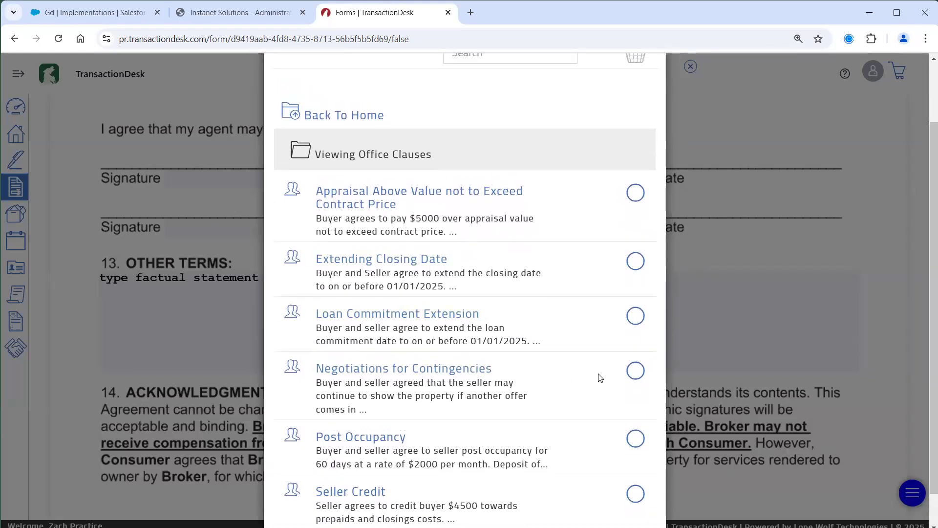
left_click(636, 371)
left_click(636, 325)
left_click(636, 264)
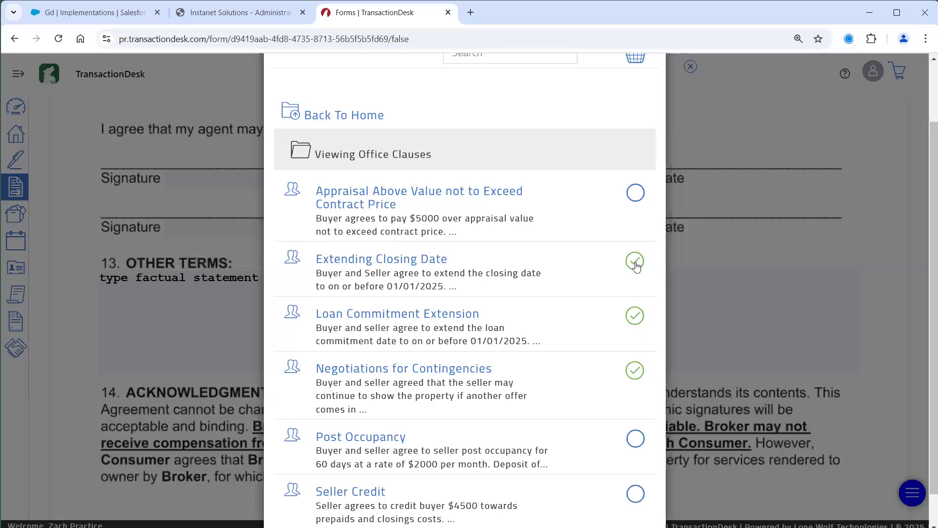
Step: Deselect Extending Closing Date and Loan Commitment Extension, and insert the Negotiations for Contingencies clause into Other Terms
scroll(636, 264, "up", 2)
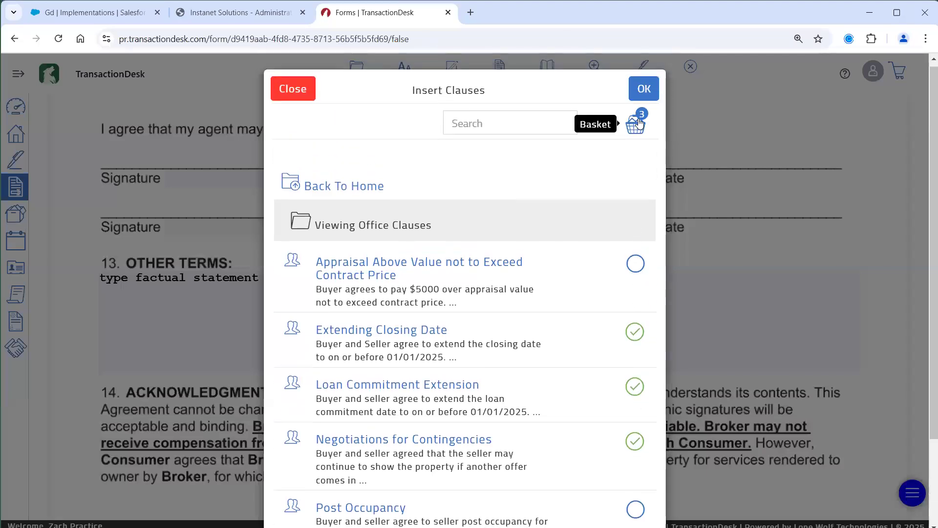
left_click(635, 332)
left_click(635, 386)
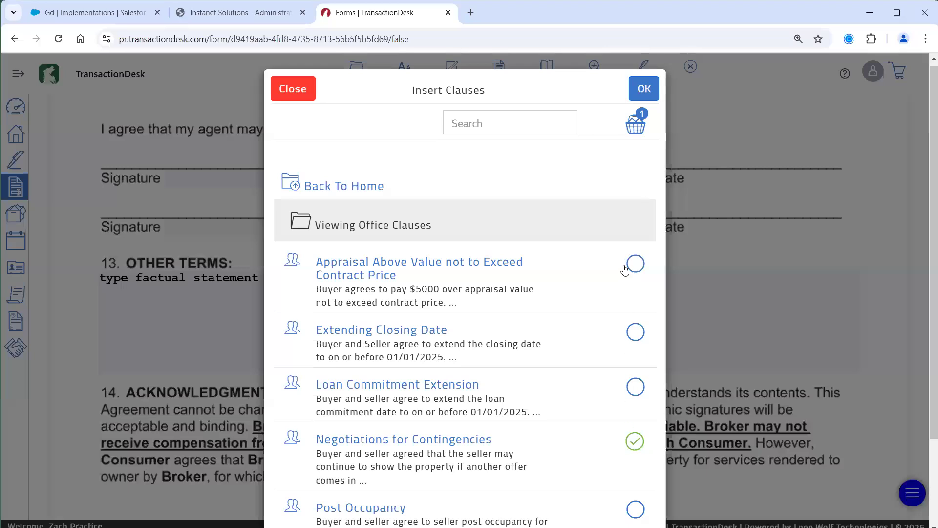
left_click(642, 90)
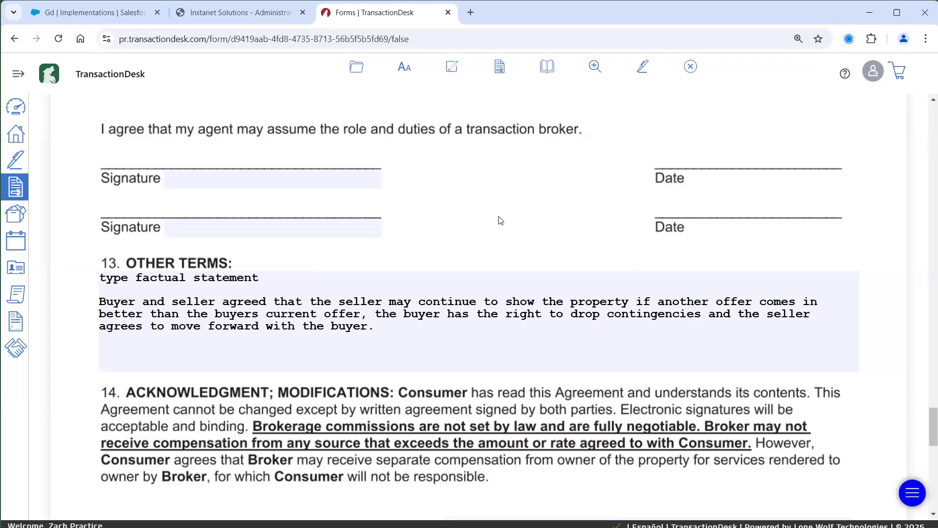
Step: Review the agreement's consumer and broker signature blocks, the transaction broker consent section and the dispute resolution terms
scroll(500, 221, "up", 2)
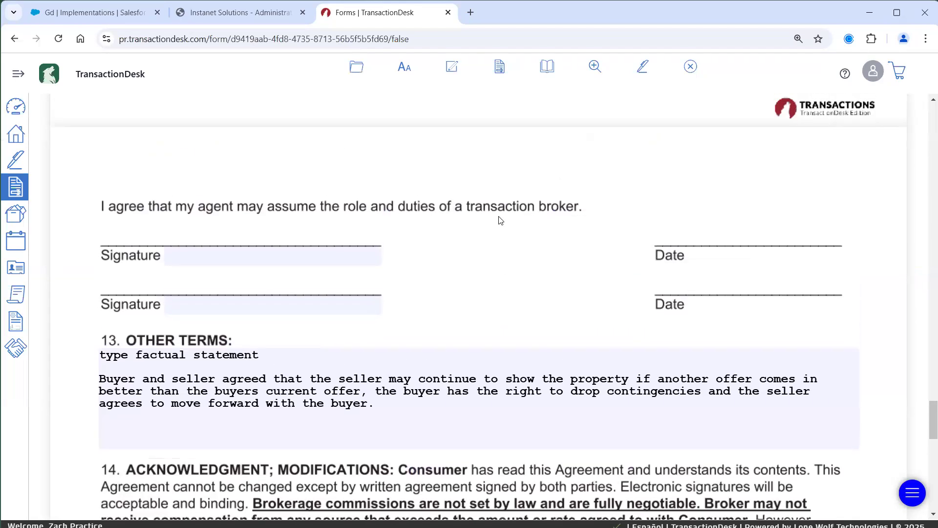
scroll(501, 221, "up", 2)
scroll(499, 218, "down", 8)
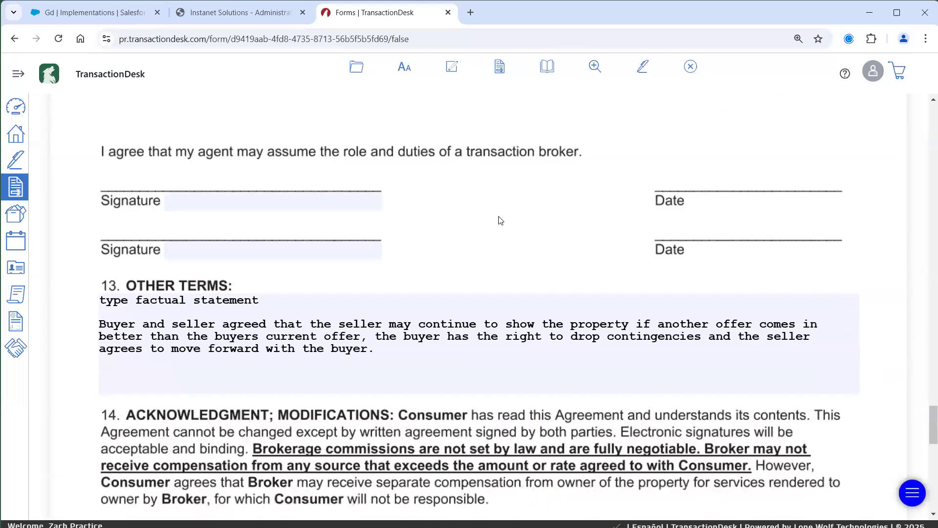
scroll(501, 220, "down", 2)
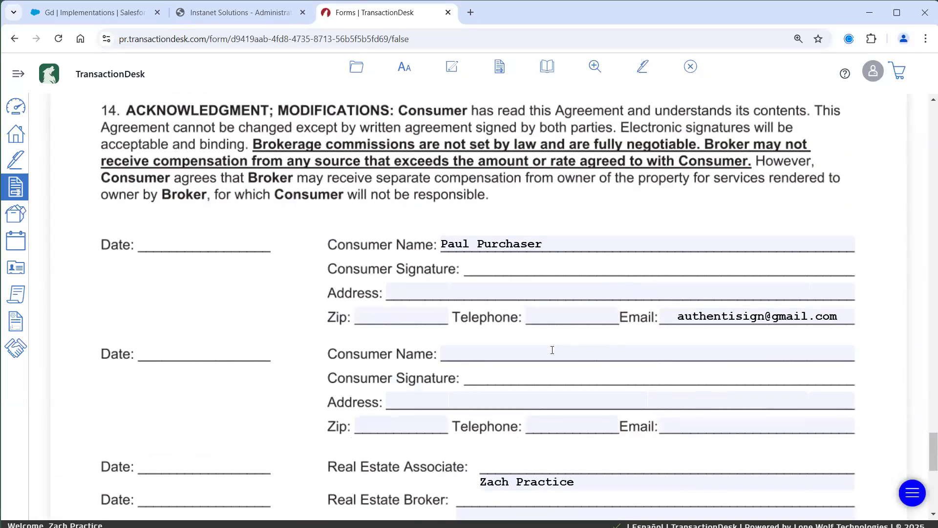
scroll(552, 350, "down", 2)
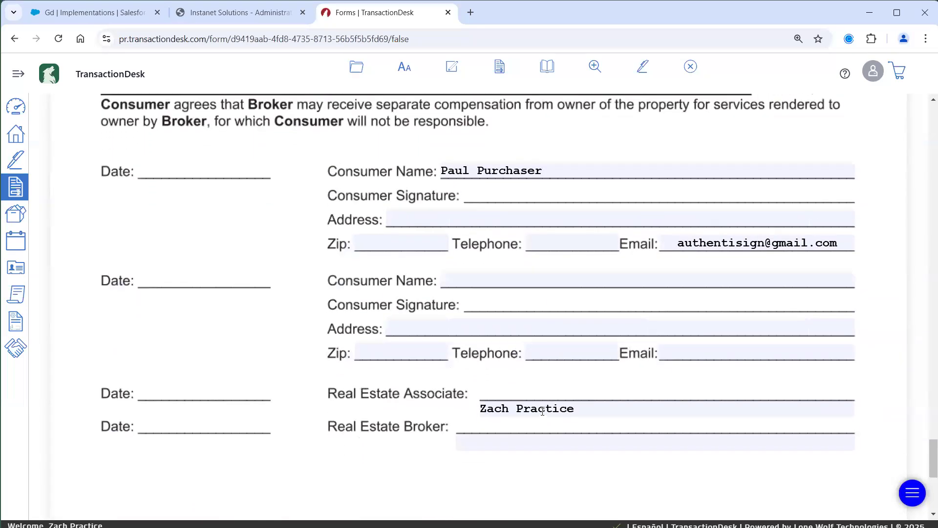
scroll(542, 412, "up", 20)
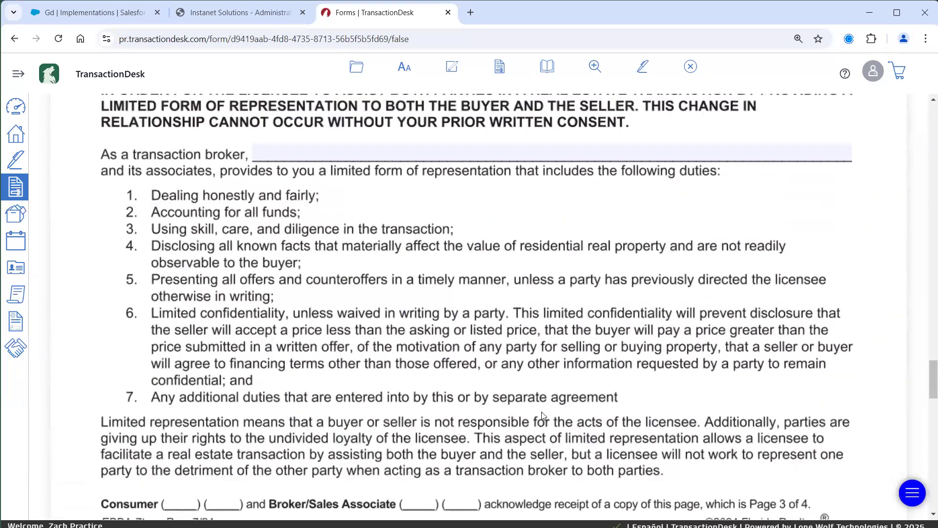
scroll(543, 415, "up", 2)
scroll(542, 415, "up", 1)
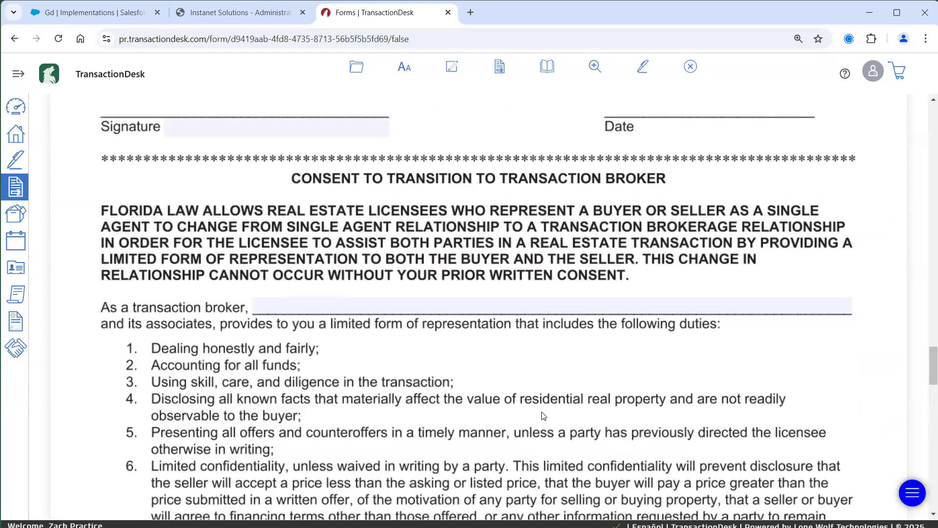
scroll(543, 415, "up", 15)
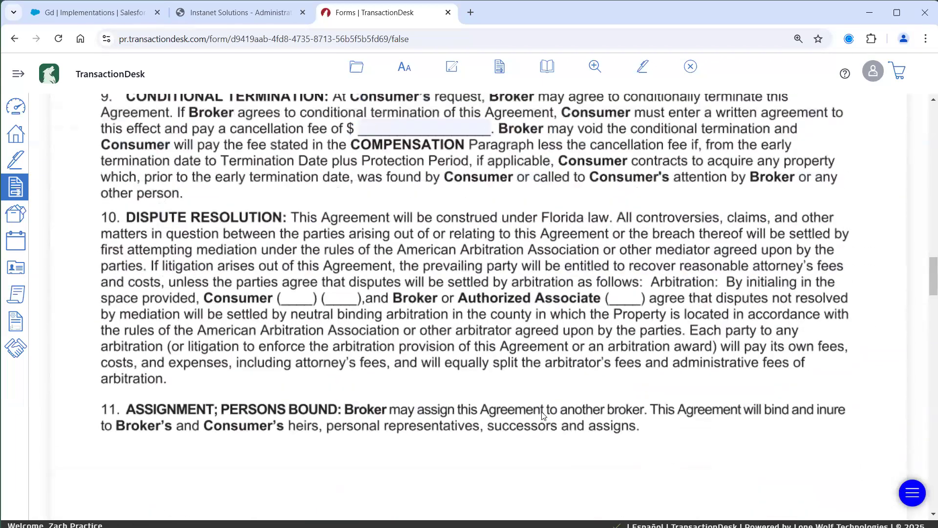
Step: Switch to the AS IS Residential Contract for Sale and Purchase form in the same transaction and check its page navigation and zoom options
scroll(543, 415, "up", 10)
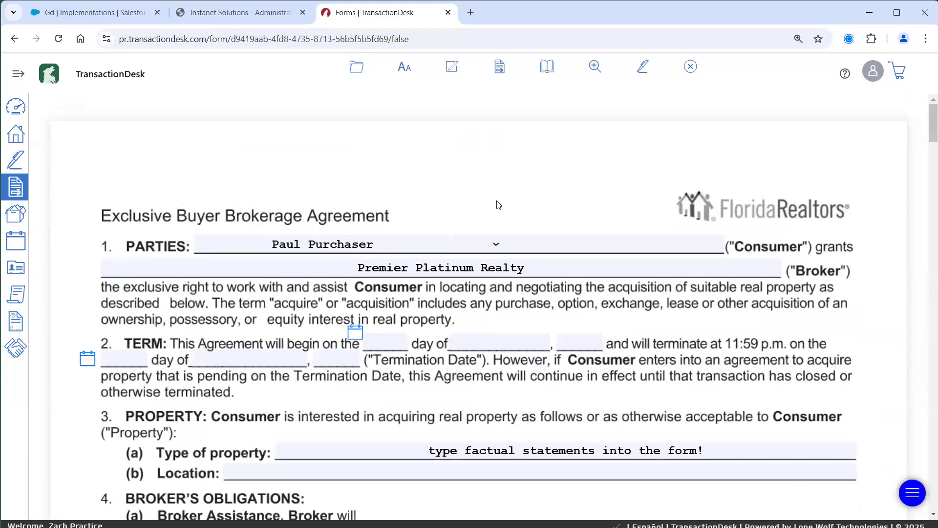
left_click(500, 69)
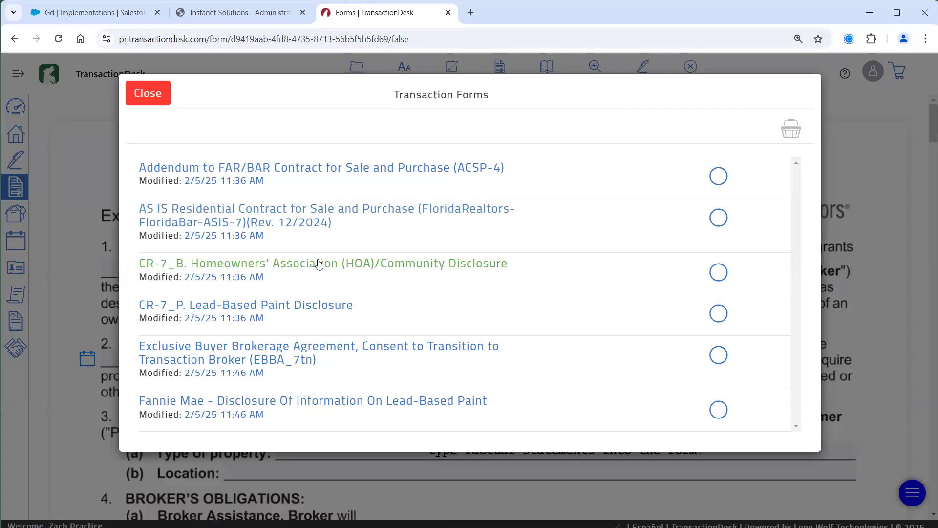
left_click(309, 213)
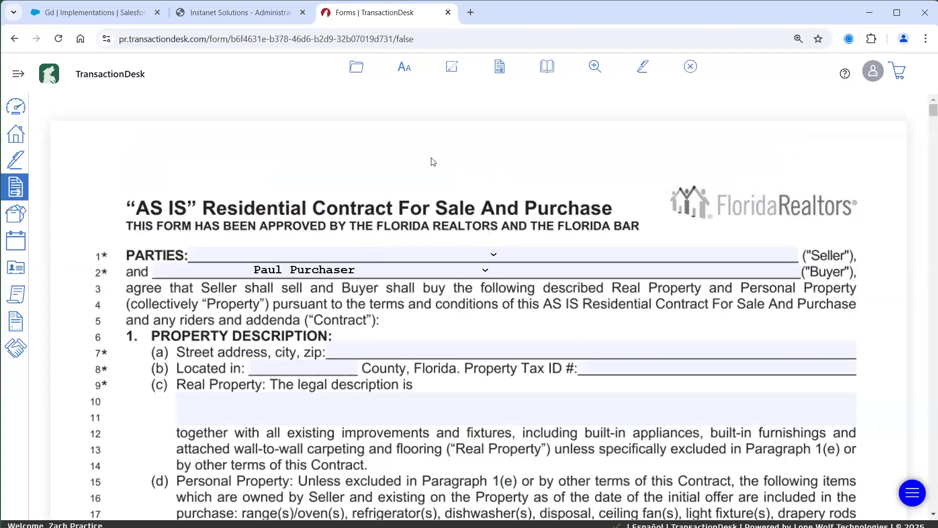
left_click(547, 75)
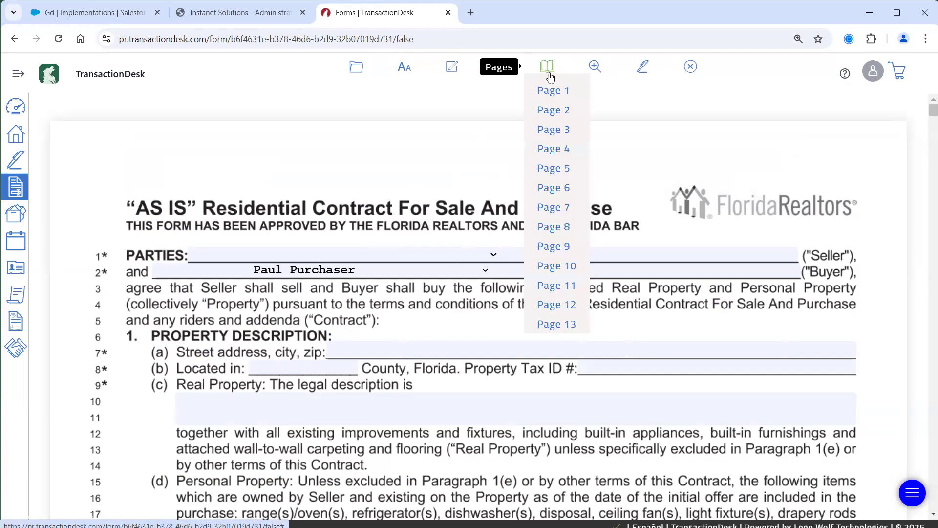
left_click(594, 73)
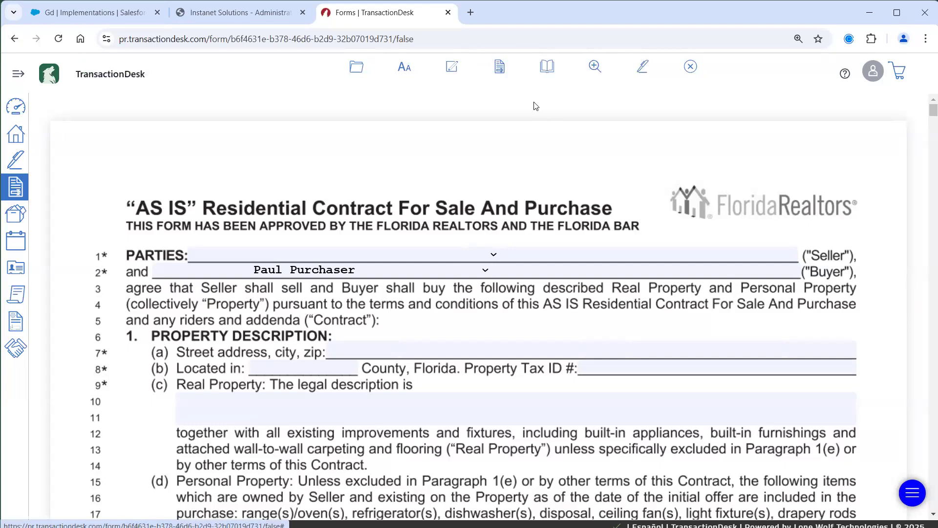
Step: Select the Exclusive Buyer Brokerage Agreement (EBBA_7tn) among the transaction's forms and show the actions available for the selection
left_click(499, 75)
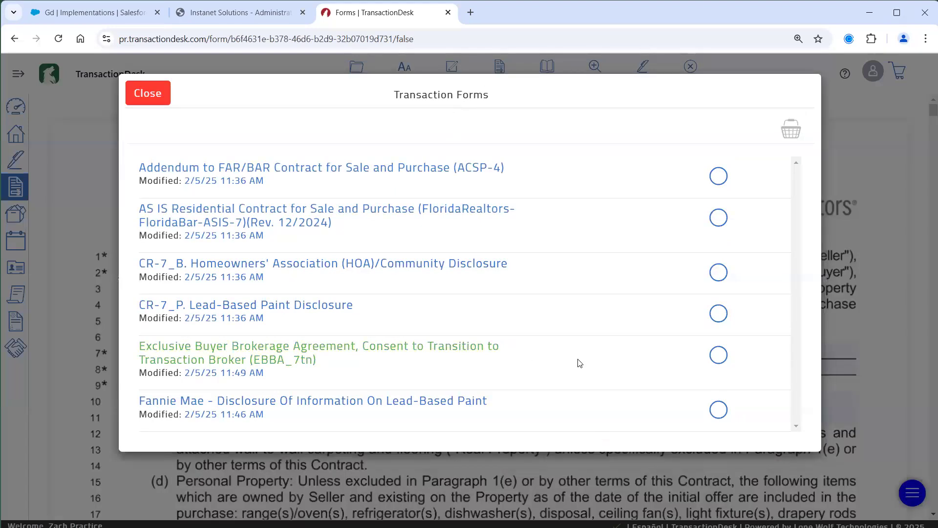
left_click(716, 361)
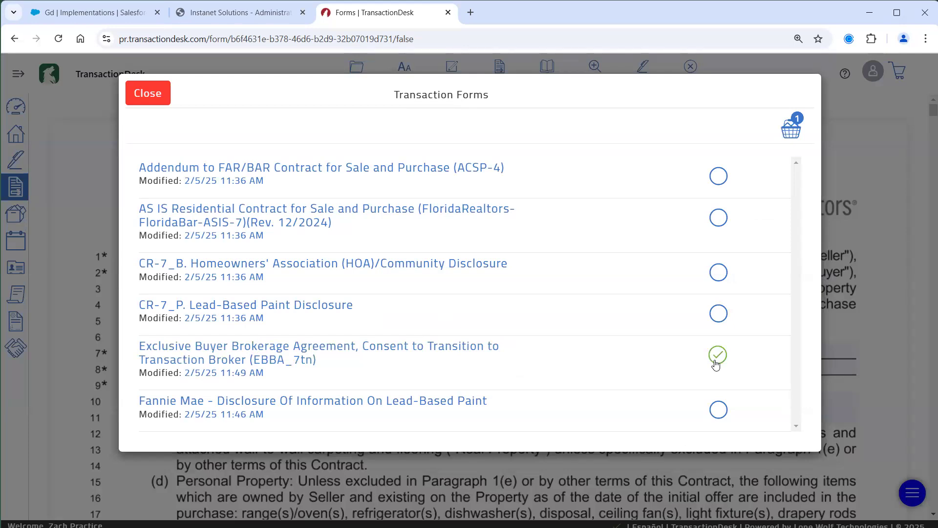
left_click(790, 129)
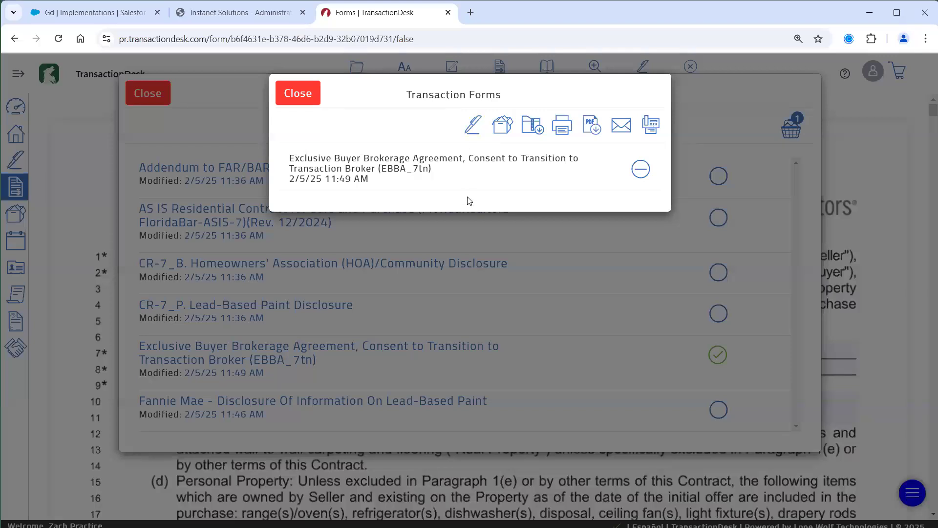
Step: Examine the fax options for the selected agreement with Send Fax-Back Cover enabled, and leave without sending
left_click(652, 126)
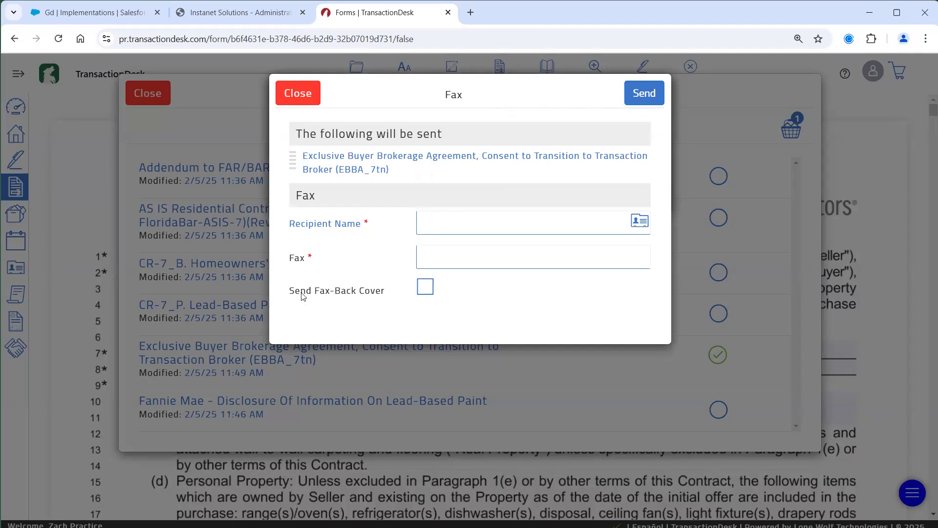
left_click(425, 289)
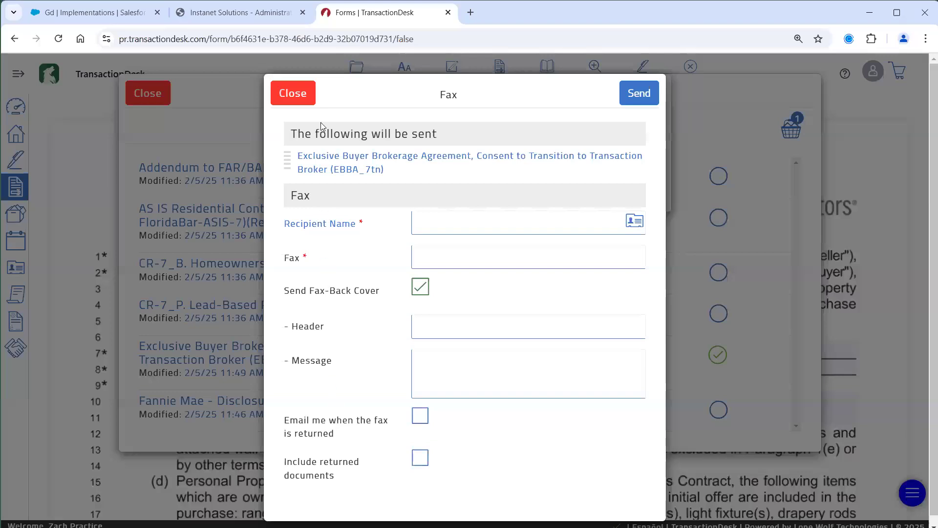
left_click(303, 98)
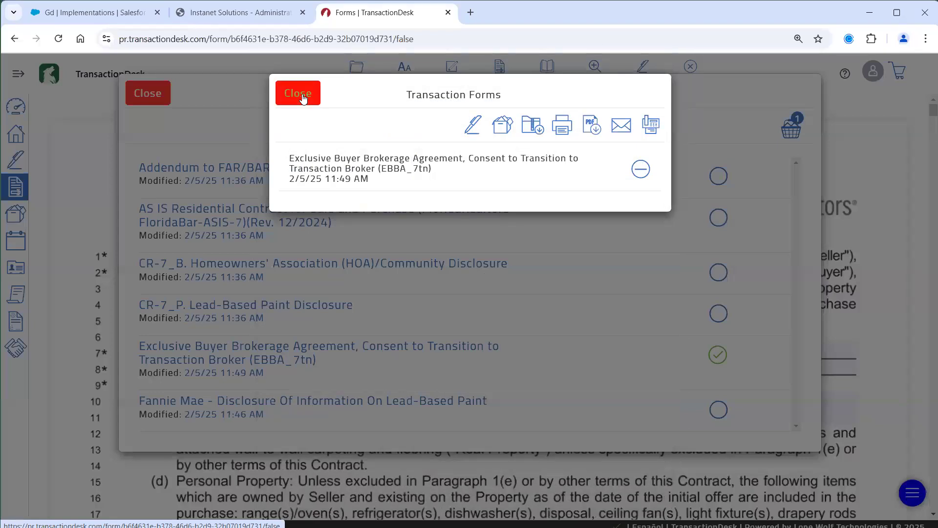
Step: Start an Authentisign signing with the selected brokerage agreement and go through the three-part introduction on signers, documents and tools
left_click(472, 134)
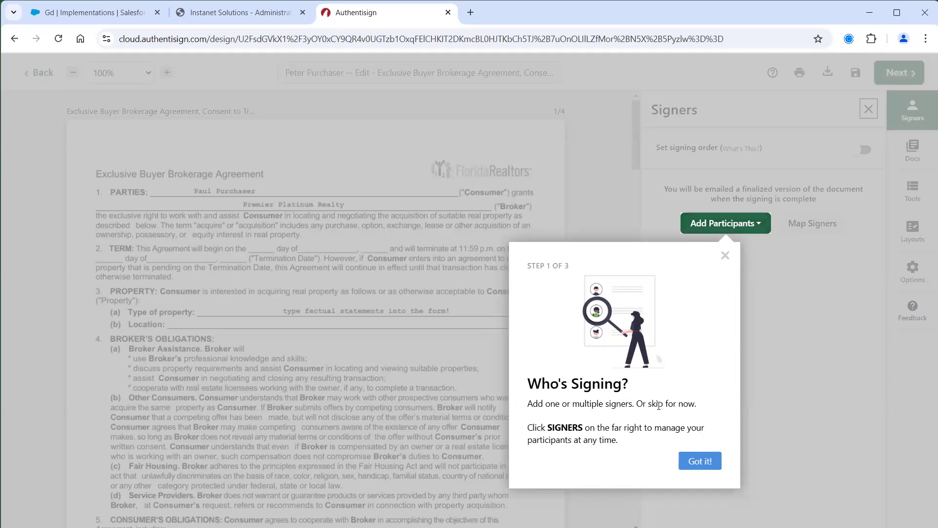
left_click(700, 462)
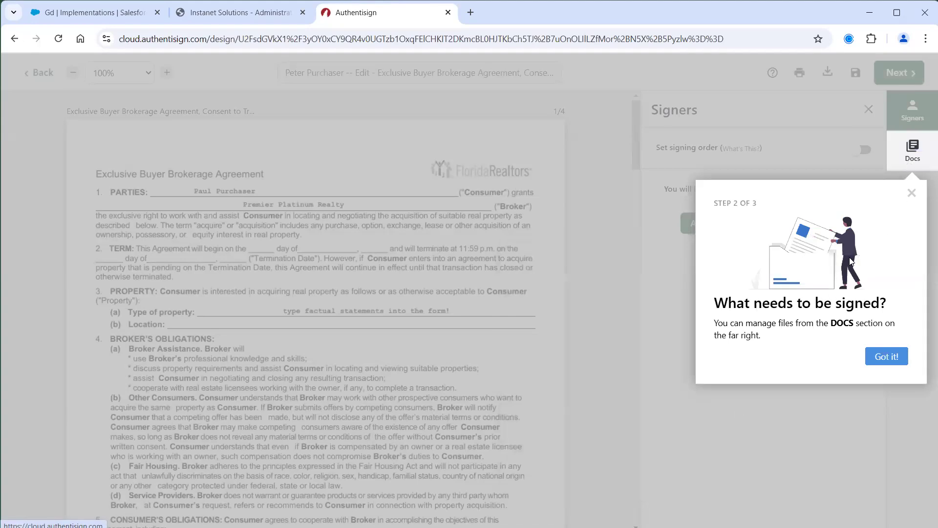
left_click(875, 360)
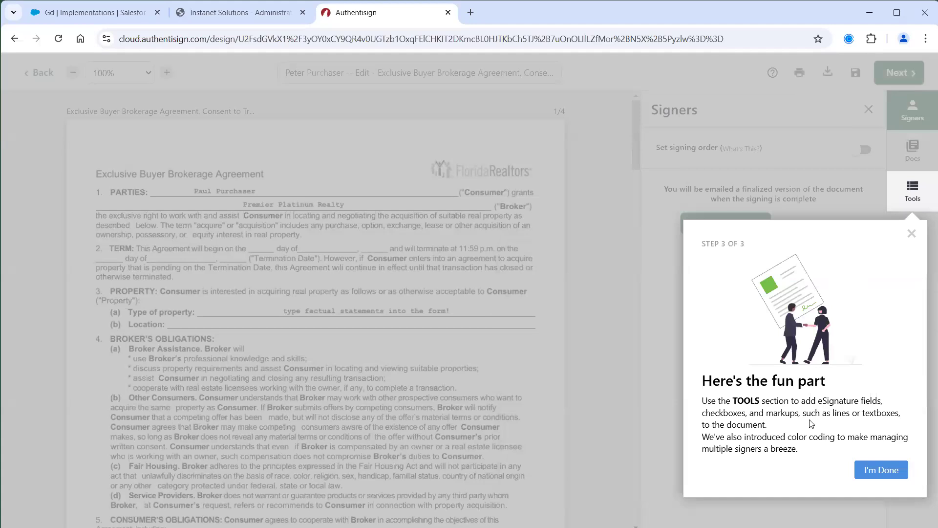
left_click(861, 473)
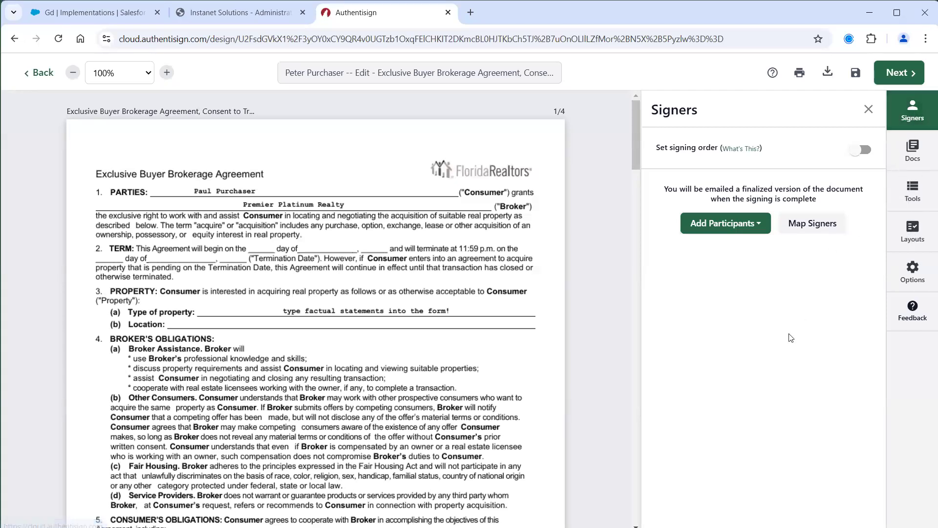
Step: Add only the buyer from the transaction's contacts as a Remote Signer, leaving out the selling agent
left_click(749, 227)
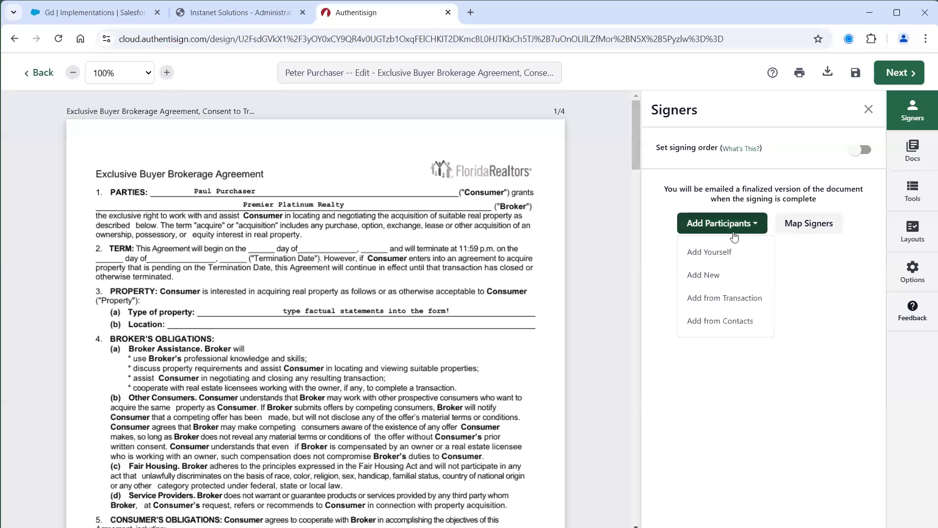
left_click(724, 303)
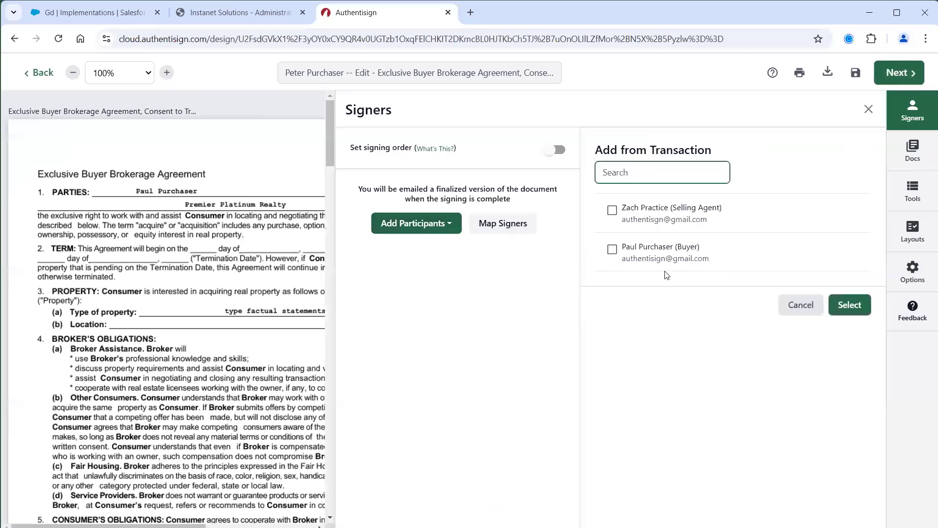
left_click(614, 250)
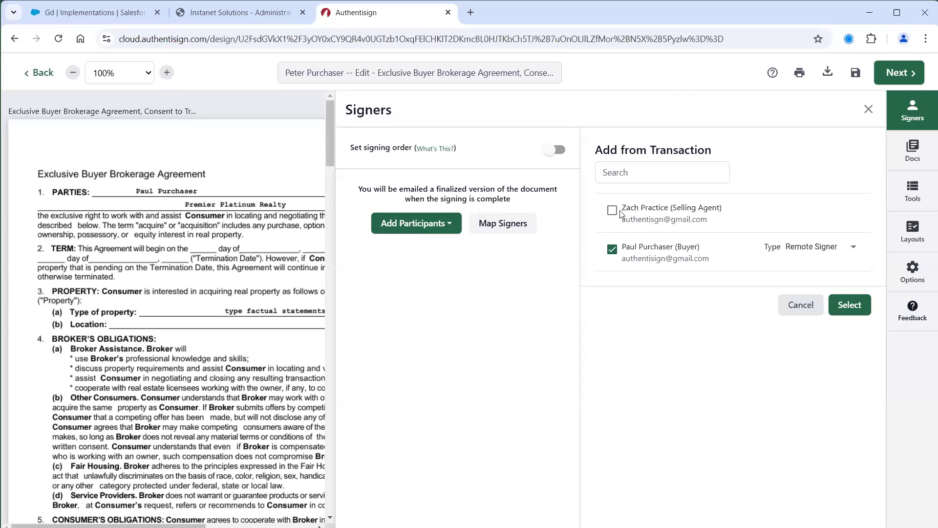
left_click(615, 215)
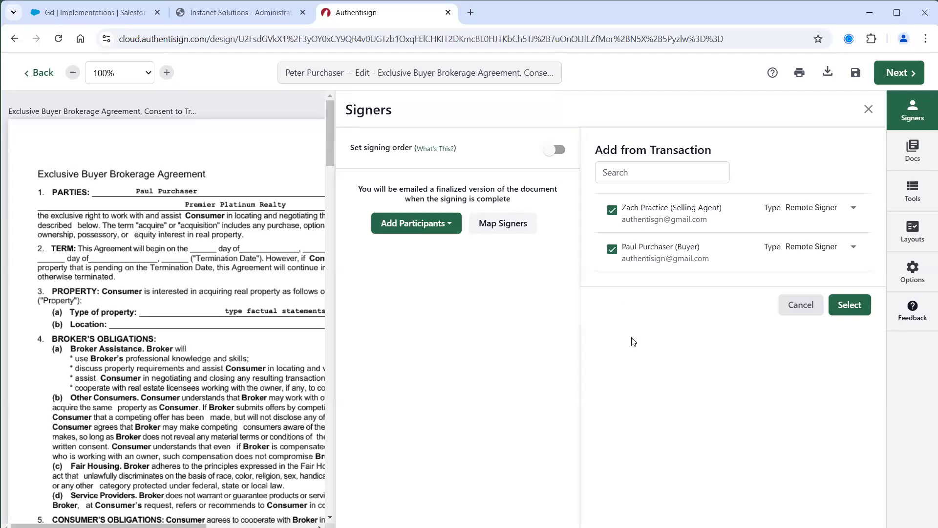
left_click(612, 212)
left_click(849, 305)
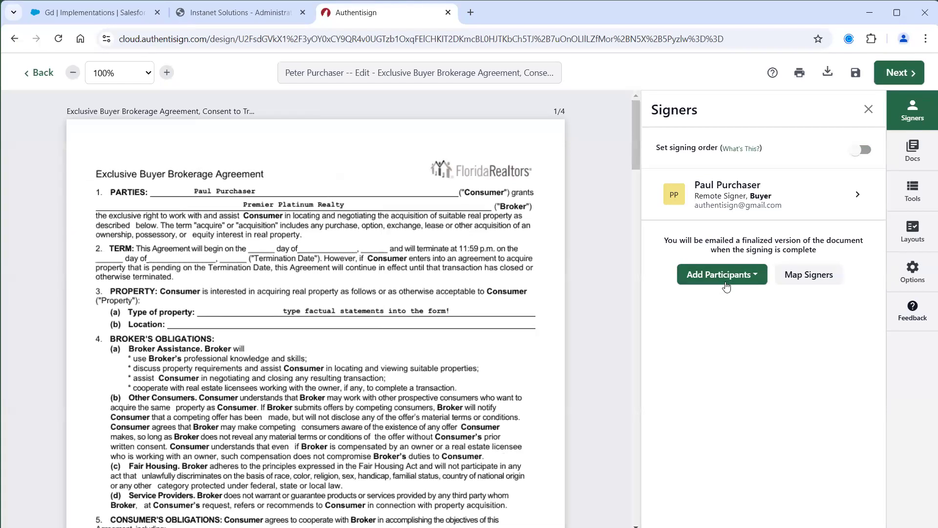
Step: Start adding a new participant, look through the available signer types, and cancel the entry
left_click(725, 281)
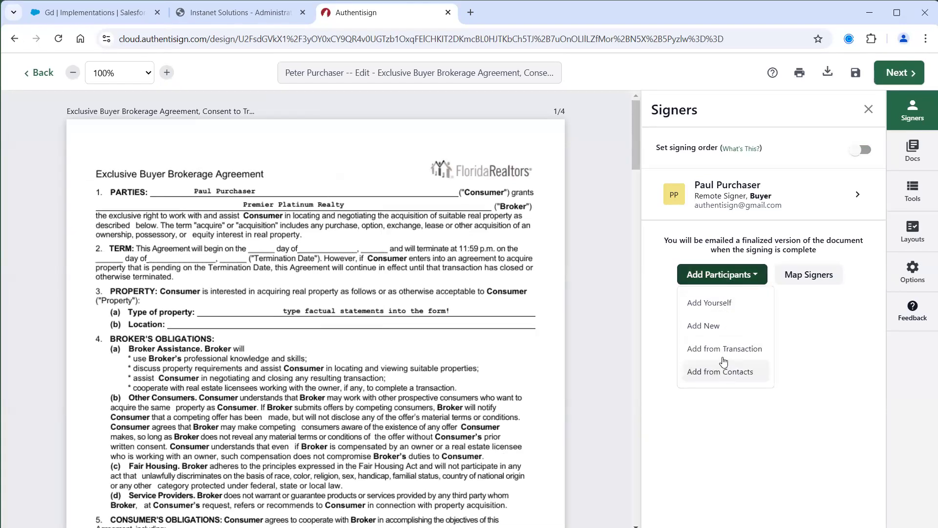
left_click(717, 329)
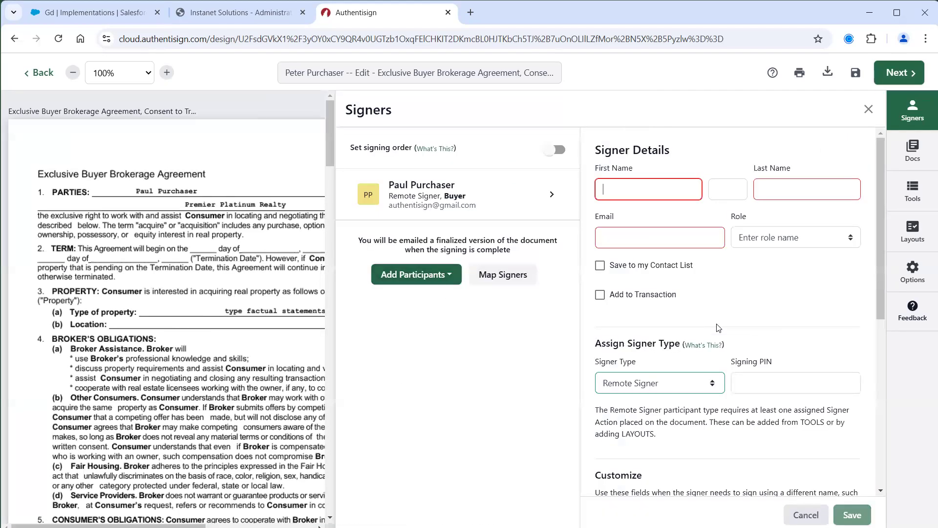
left_click(697, 386)
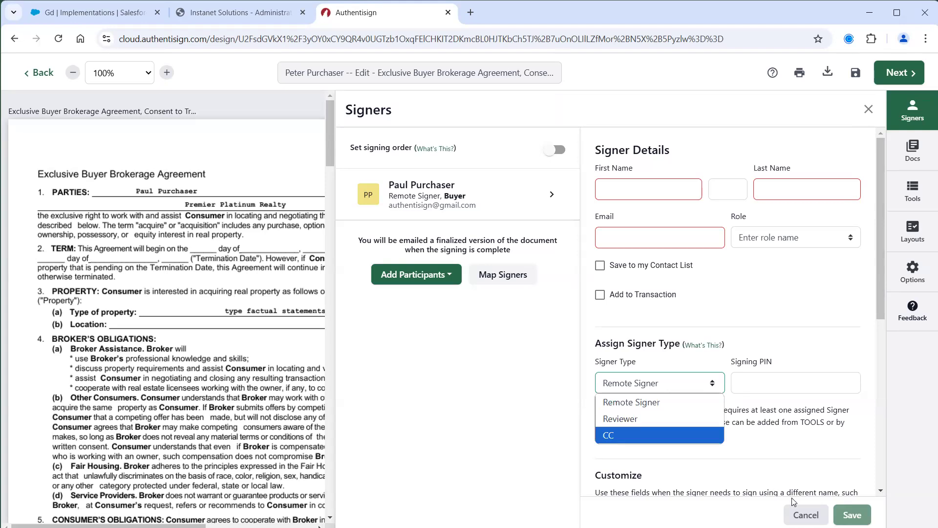
left_click(806, 514)
left_click(806, 514)
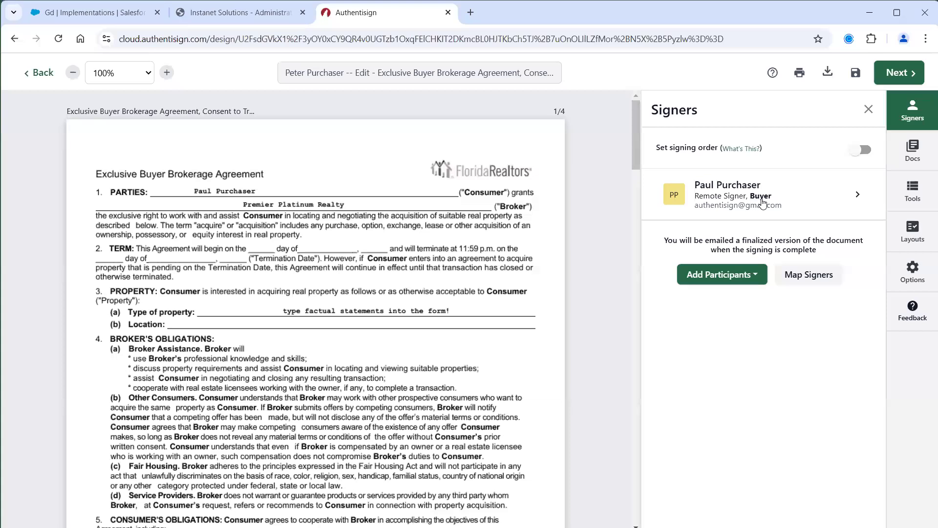
Step: Map the buyer to the Buyer 1 role, leave the other roles ignored, and assign the signature blocks to the agreement
left_click(793, 281)
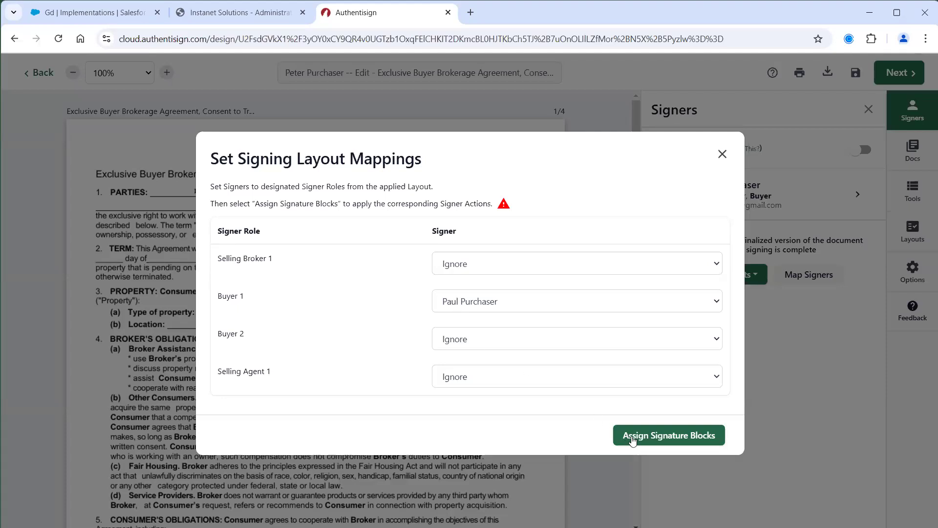
left_click(637, 440)
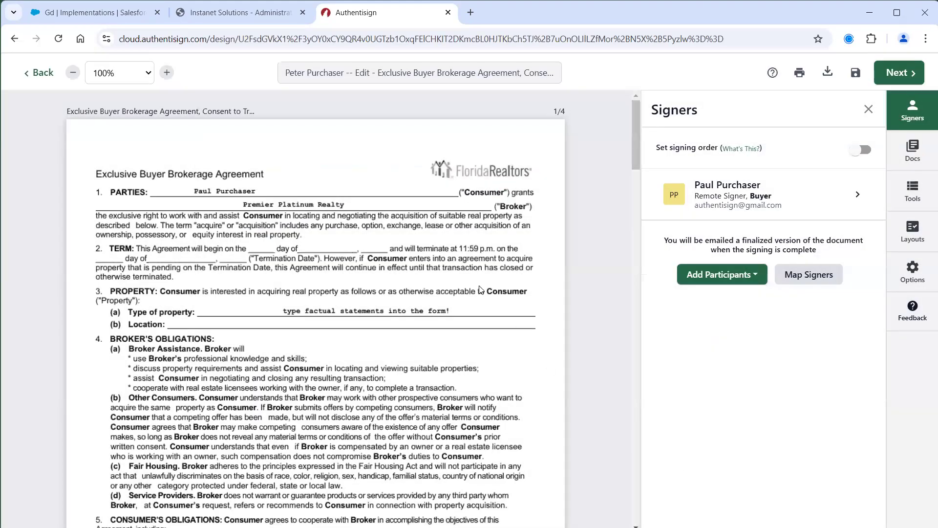
scroll(479, 289, "down", 8)
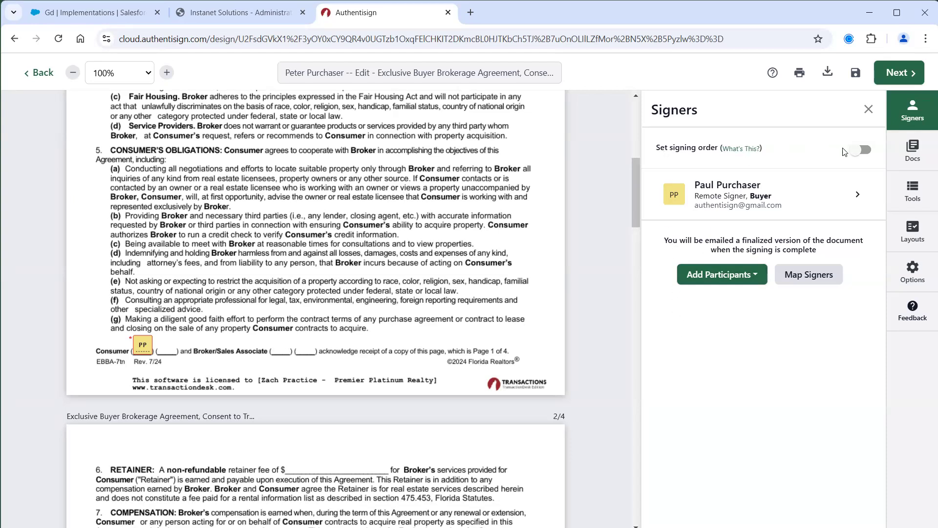
Step: Try out the signing order setting for the participants and leave it disabled
left_click(860, 150)
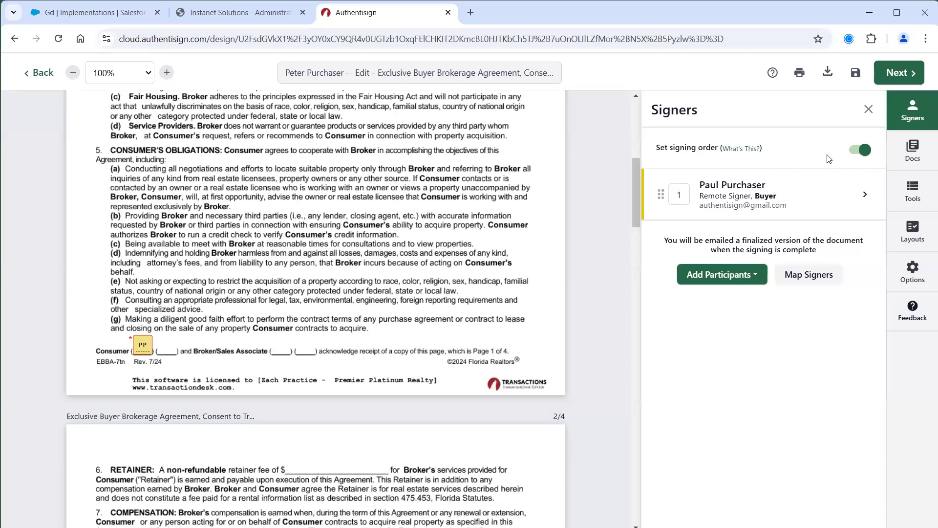
left_click(860, 150)
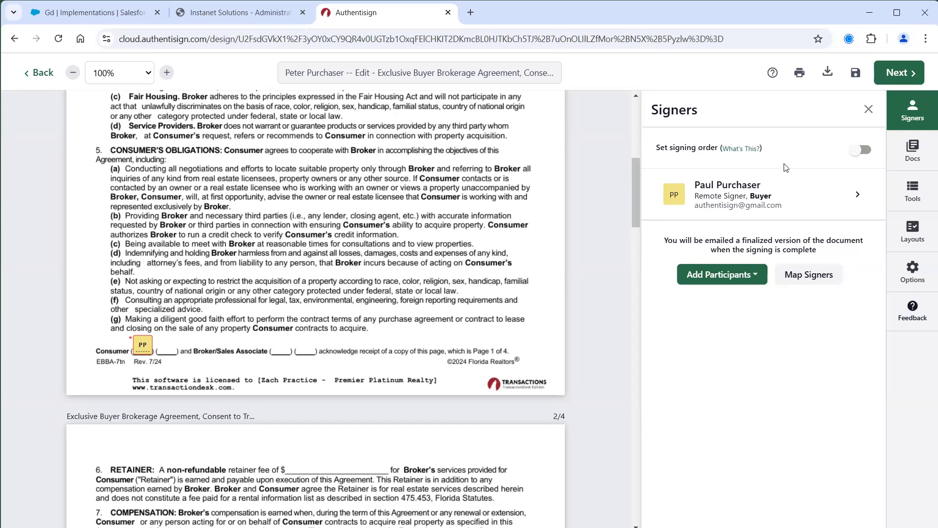
left_click(856, 150)
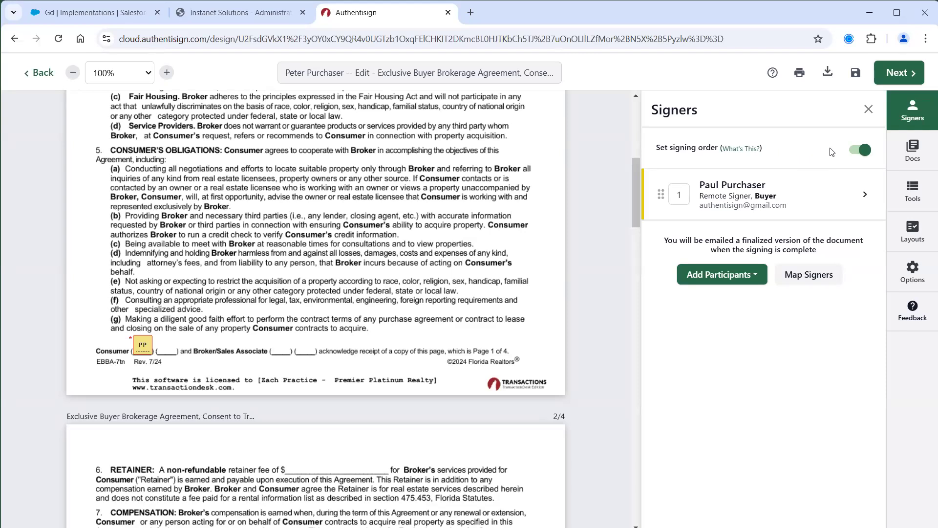
left_click(861, 155)
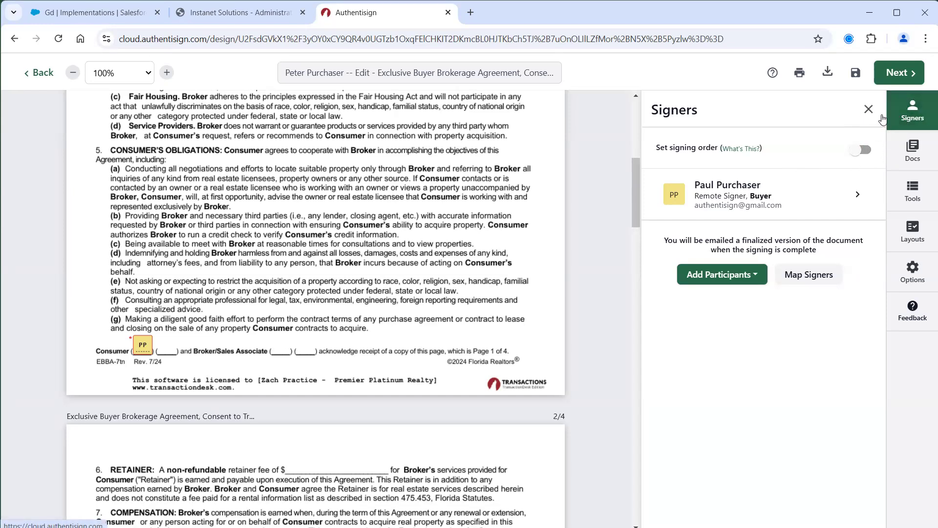
Step: Add the Fannie Mae - Disclosure Of Information On Lead-Based Paint form from the transaction to the signing's documents
left_click(909, 162)
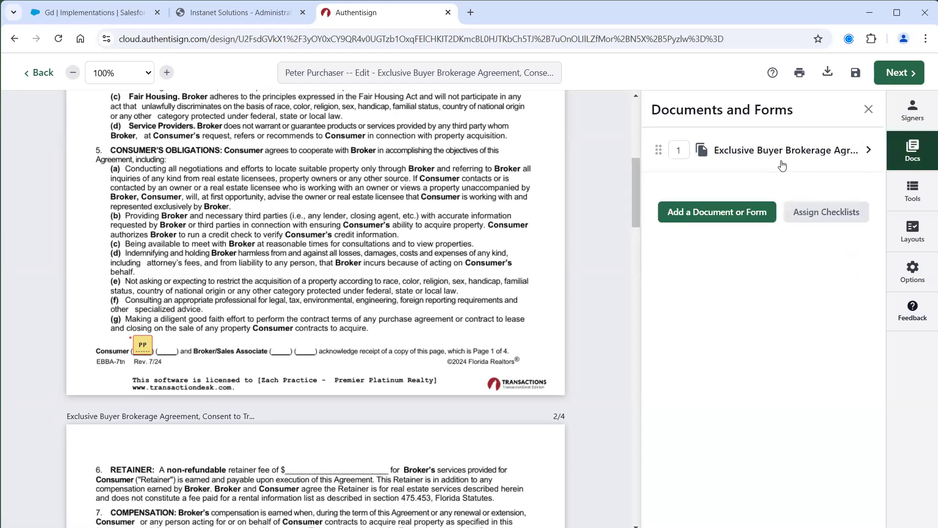
left_click(715, 220)
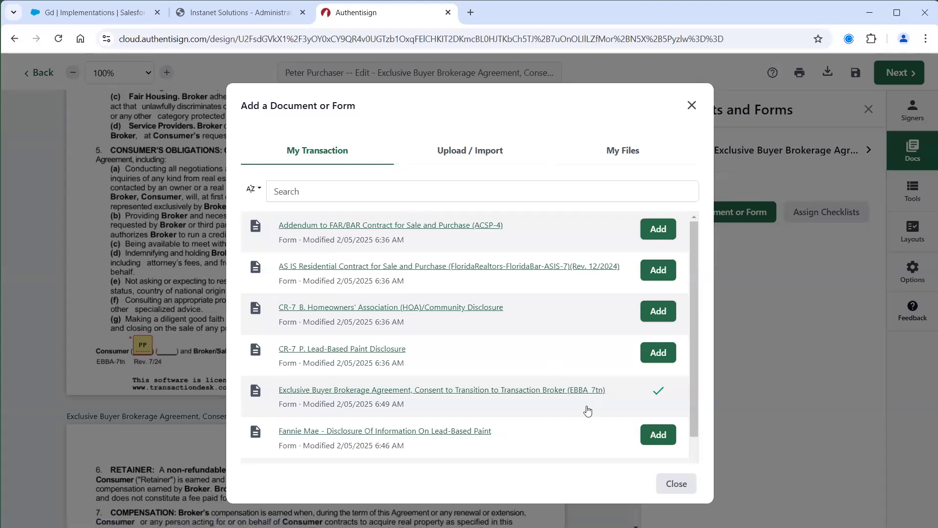
left_click(658, 435)
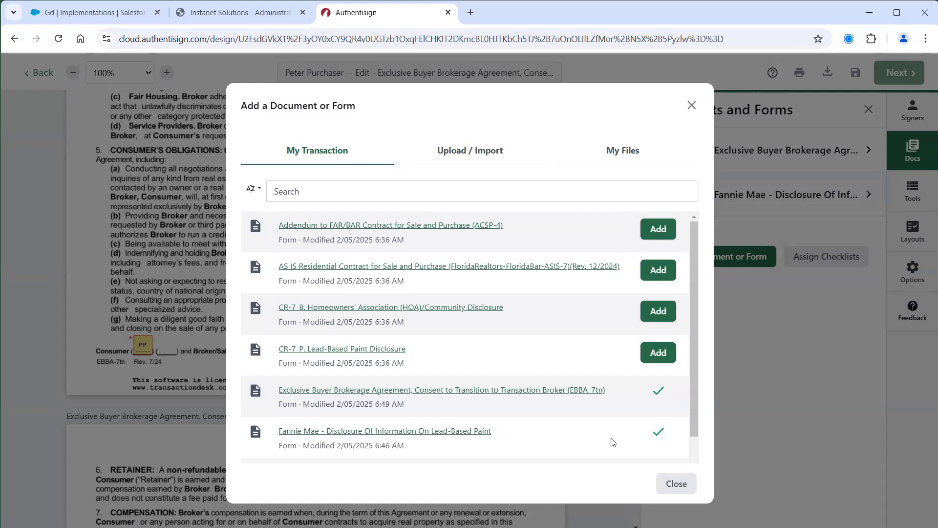
Step: Look through the sources available for uploading or importing a document, and leave without adding one
left_click(467, 155)
left_click(353, 278)
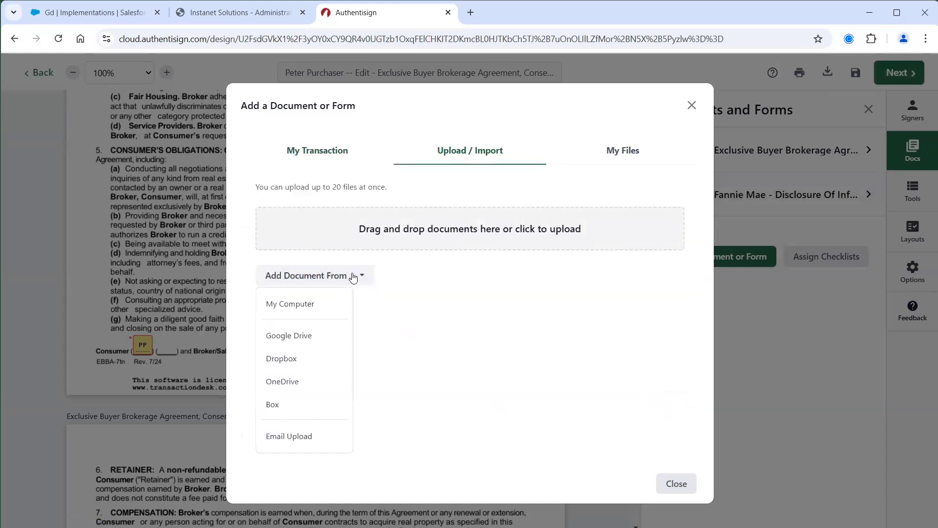
left_click(353, 277)
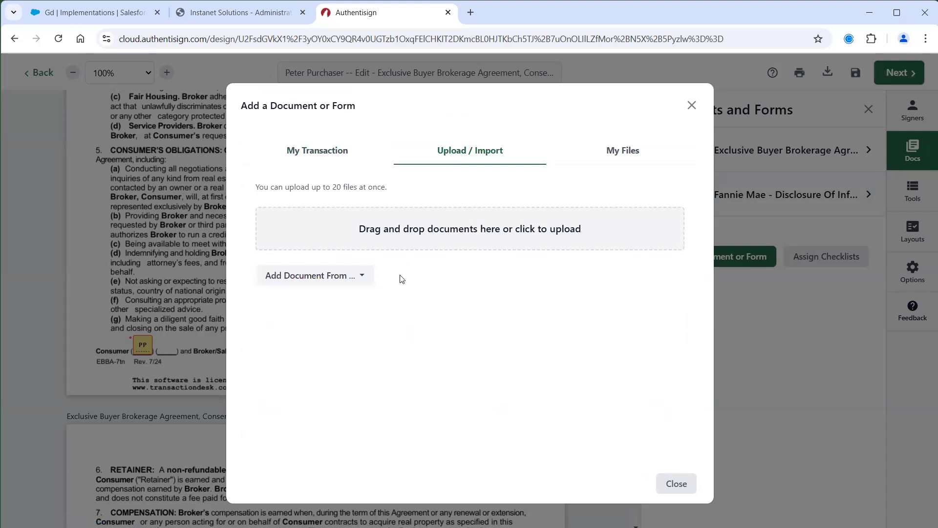
left_click(674, 484)
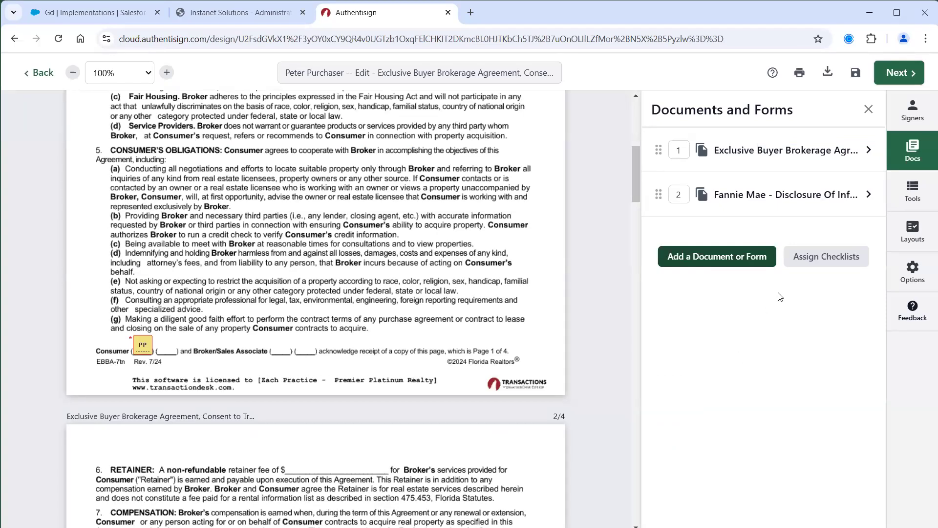
Step: Assign the Exclusive Buyer Brokerage Agreement to the Buyer Agreement checklist item and leave the Fannie Mae disclosure without one
left_click(825, 265)
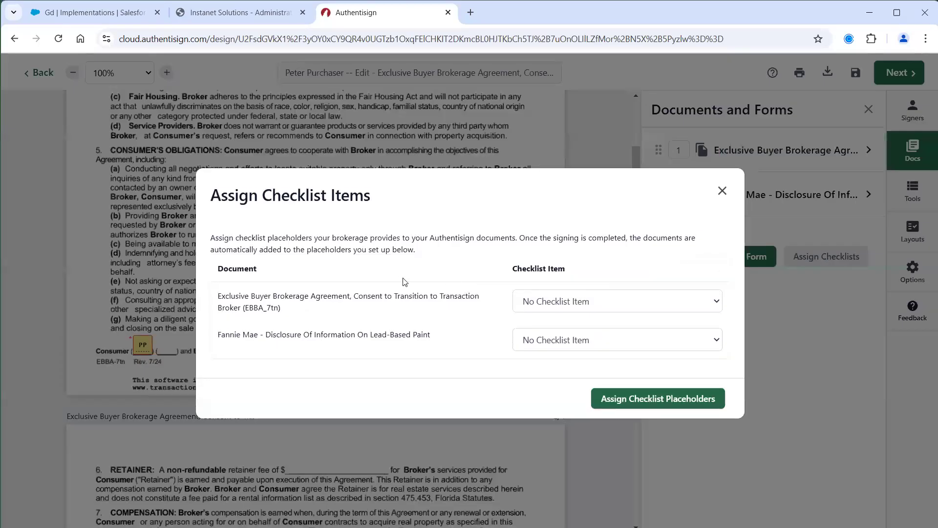
left_click(541, 302)
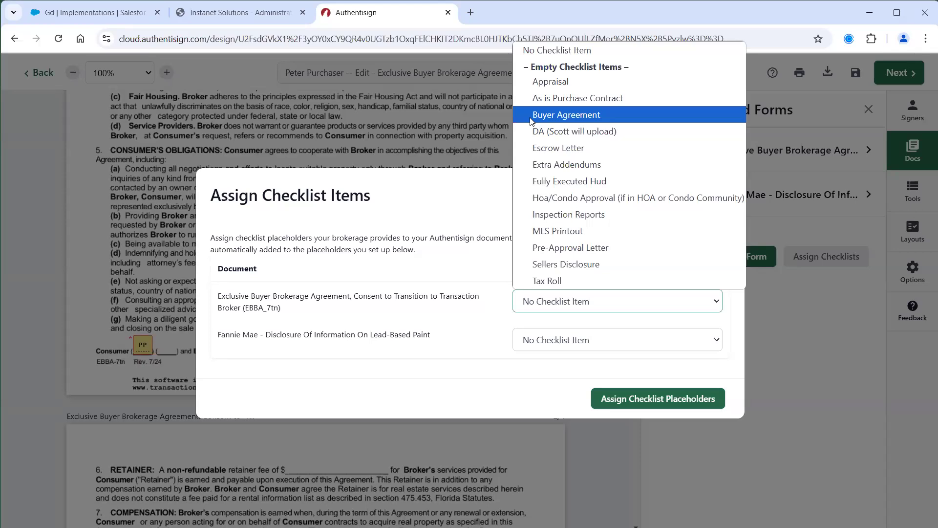
left_click(566, 115)
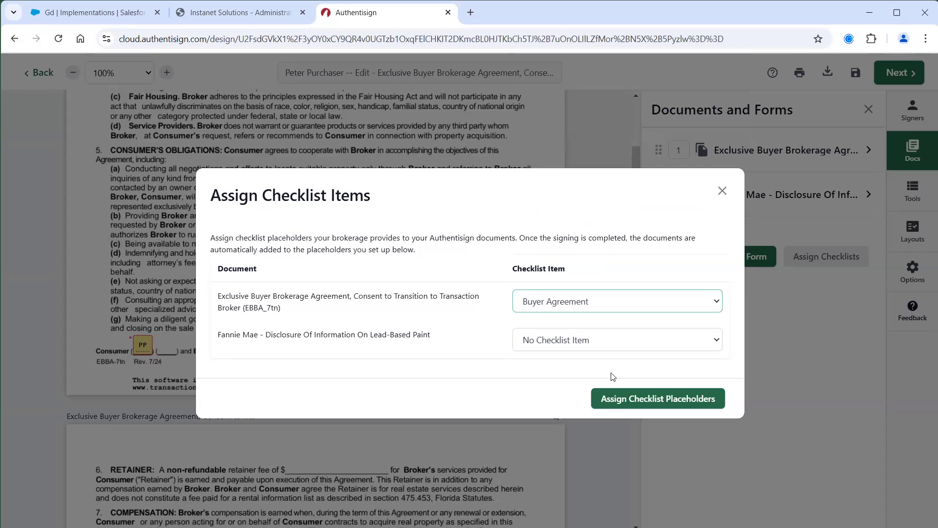
left_click(631, 399)
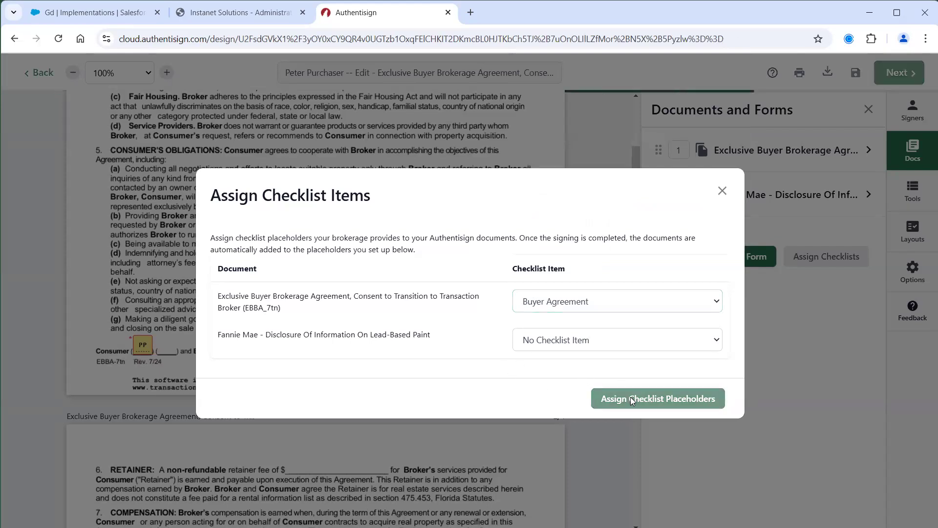
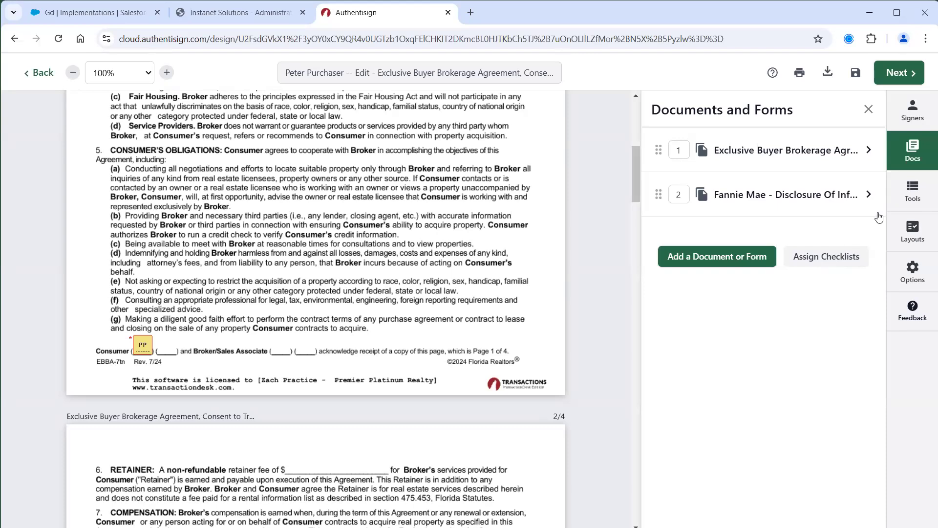
Step: Nudge the buyer's initial block at the foot of page 1 slightly upward and scale it up a little
left_click(912, 200)
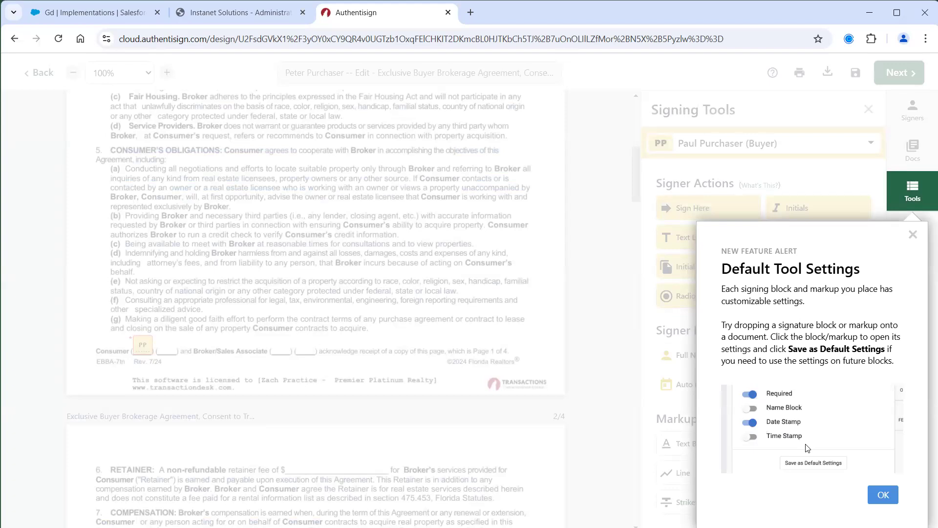
left_click(880, 496)
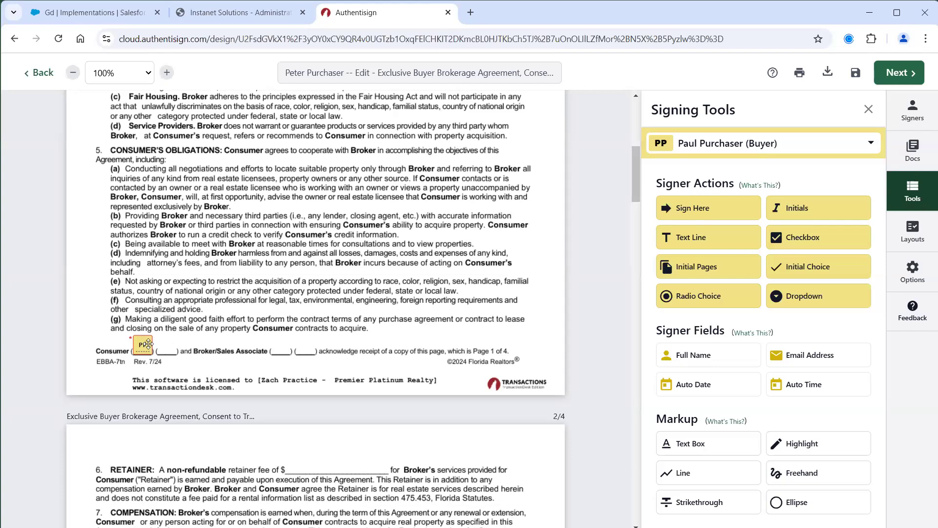
mouse_move(147, 345)
left_mouse_down()
mouse_move(131, 324)
mouse_move(142, 337)
mouse_move(143, 377)
mouse_move(139, 345)
mouse_move(188, 344)
mouse_move(136, 361)
mouse_move(147, 341)
left_mouse_up()
left_click_drag(144, 343, 146, 343)
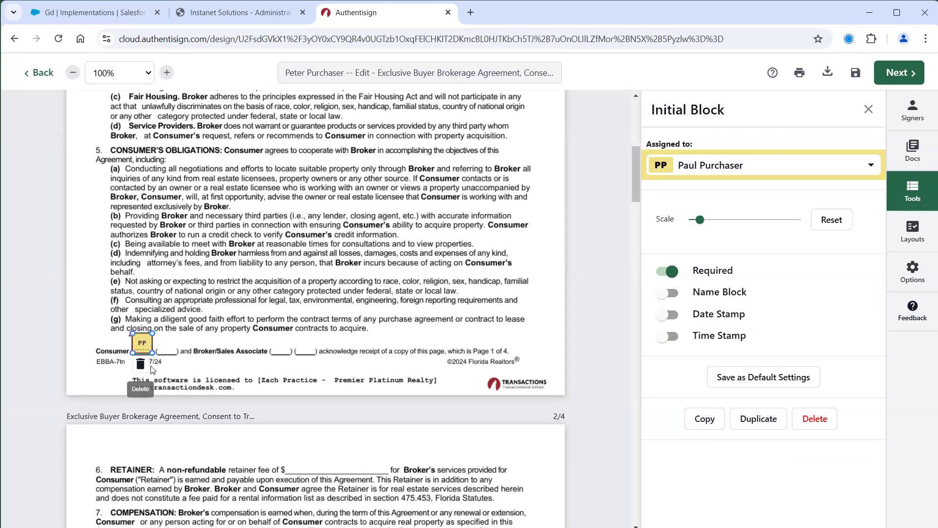
left_click(192, 342)
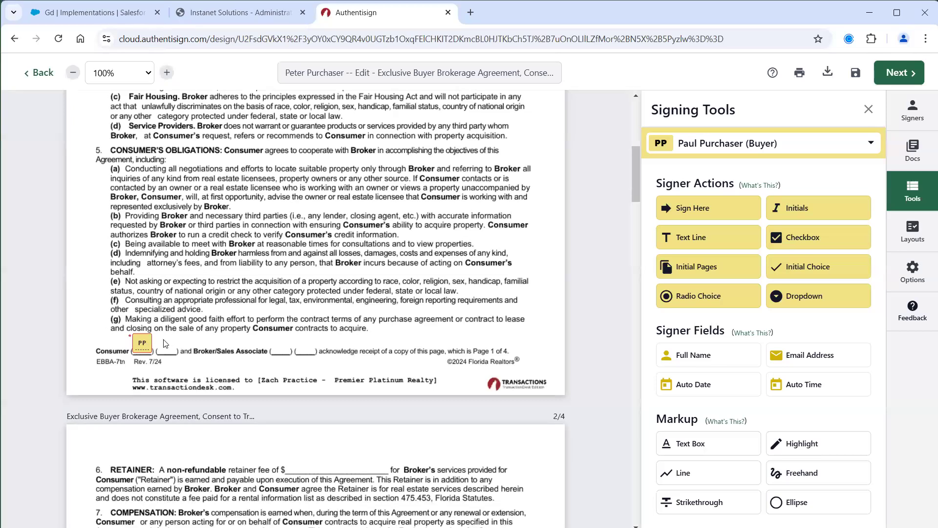
left_click(145, 342)
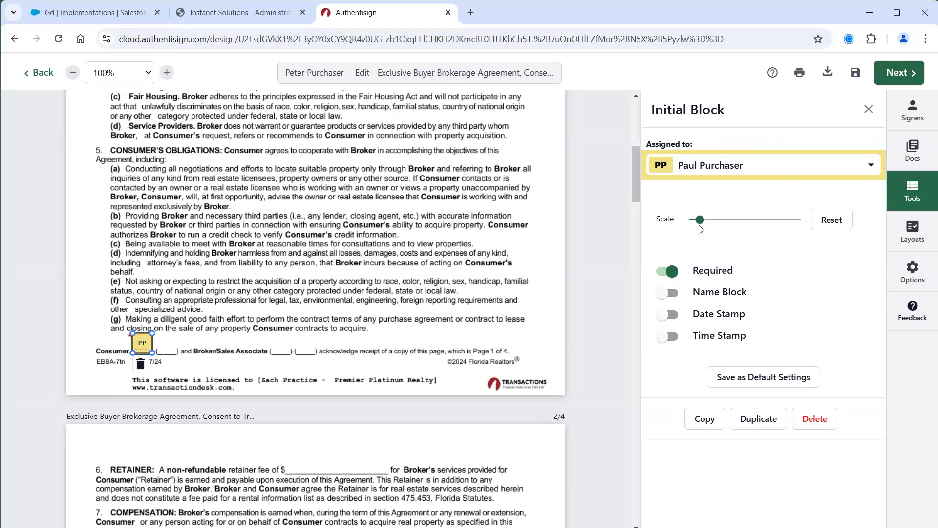
mouse_move(700, 220)
left_mouse_down()
mouse_move(762, 219)
mouse_move(697, 220)
mouse_move(710, 220)
left_mouse_up()
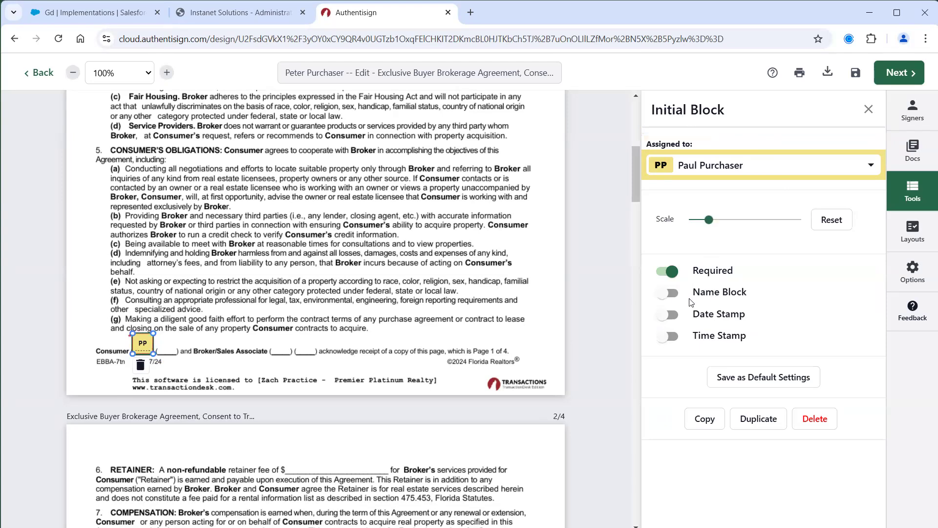
Step: Try out the date stamp on the page 1 initial block and leave it disabled
left_click(669, 317)
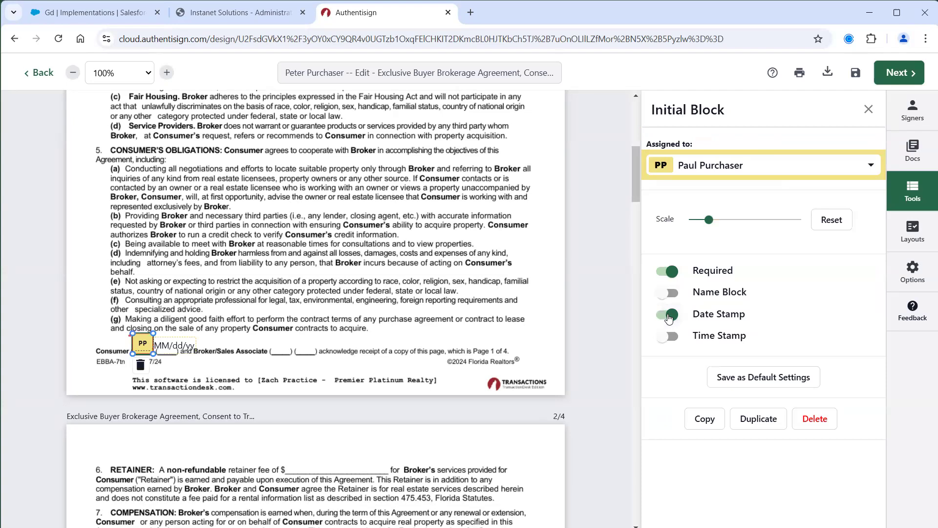
left_click(669, 317)
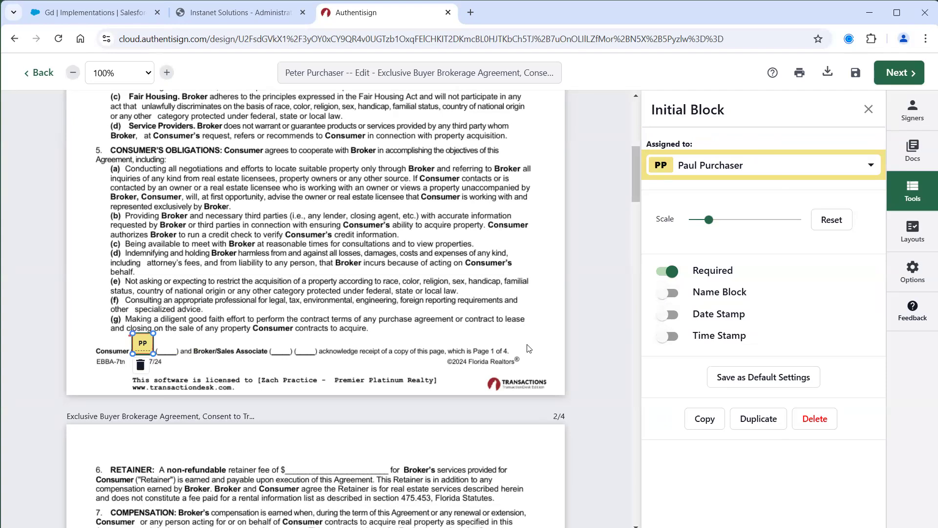
left_click(669, 318)
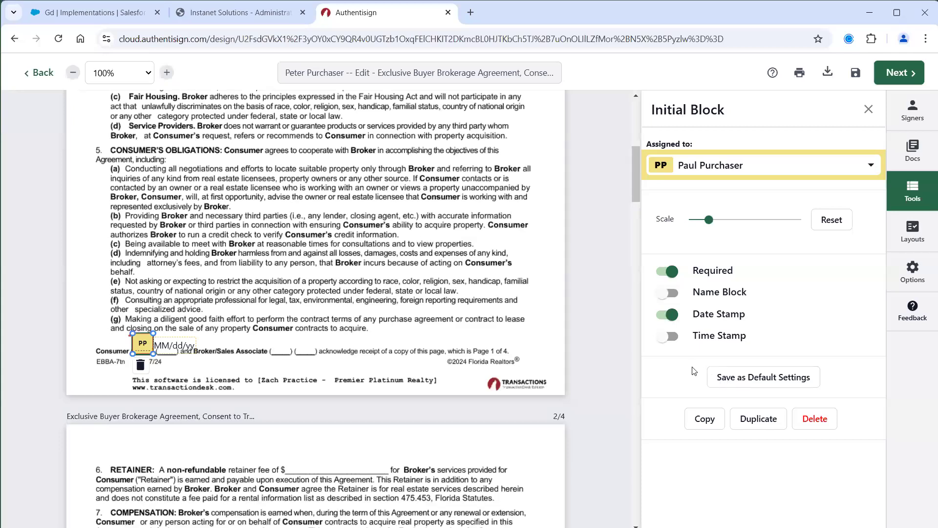
left_click(674, 318)
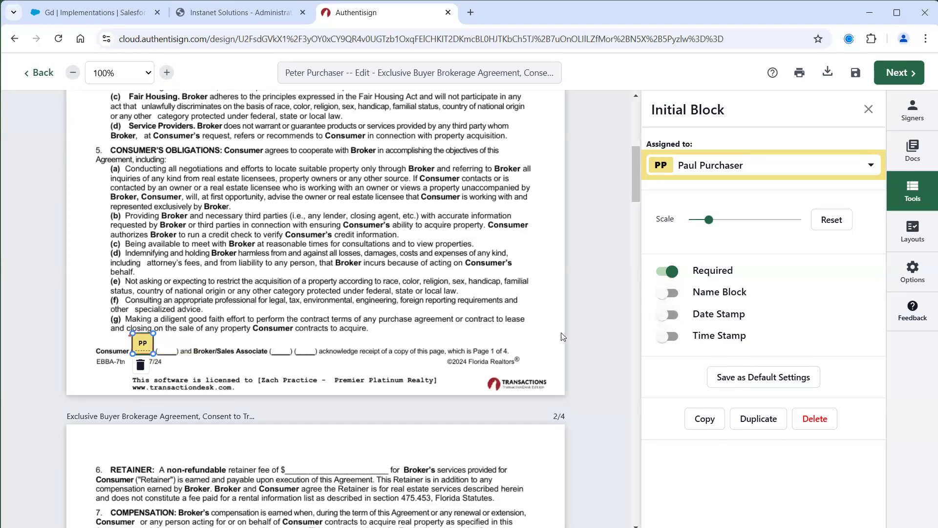
left_click(542, 322)
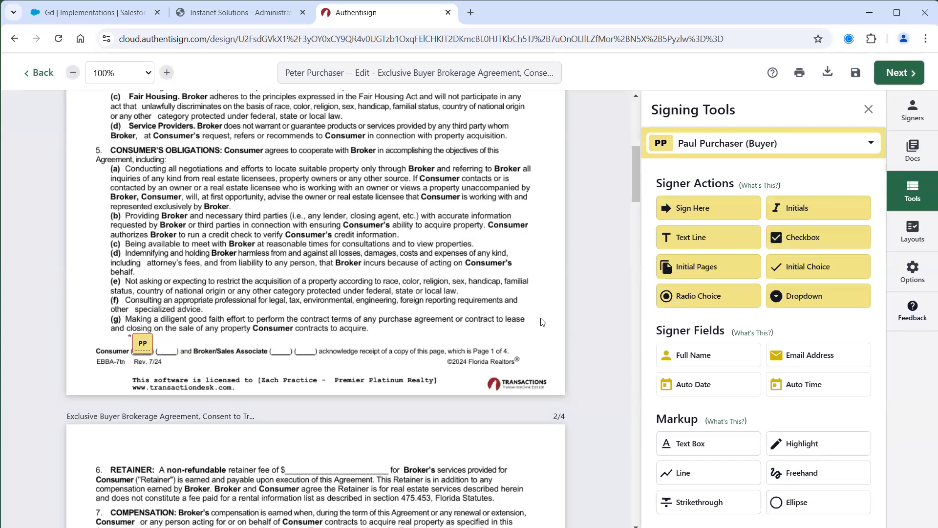
Step: Review the buyer's initial blocks on page 2, including the settings of the one in the Dispute Resolution paragraph
scroll(542, 322, "down", 4)
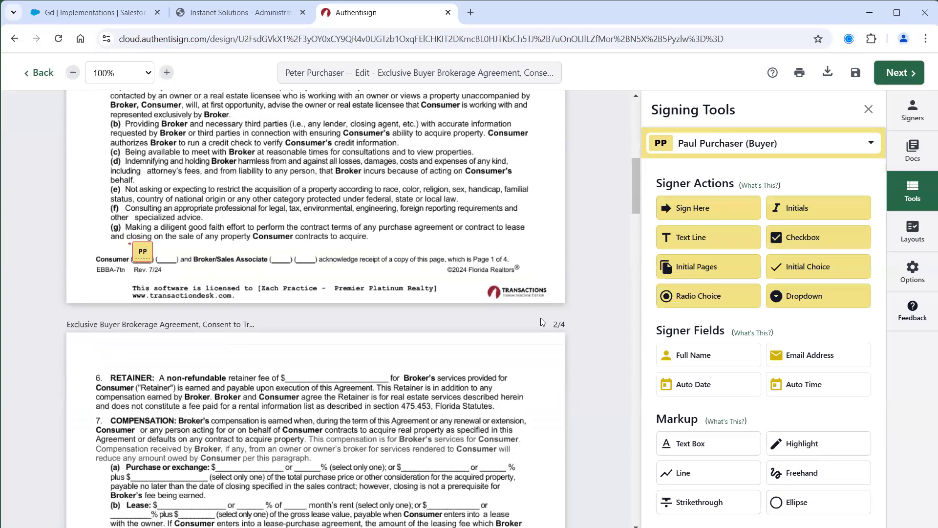
scroll(541, 322, "down", 4)
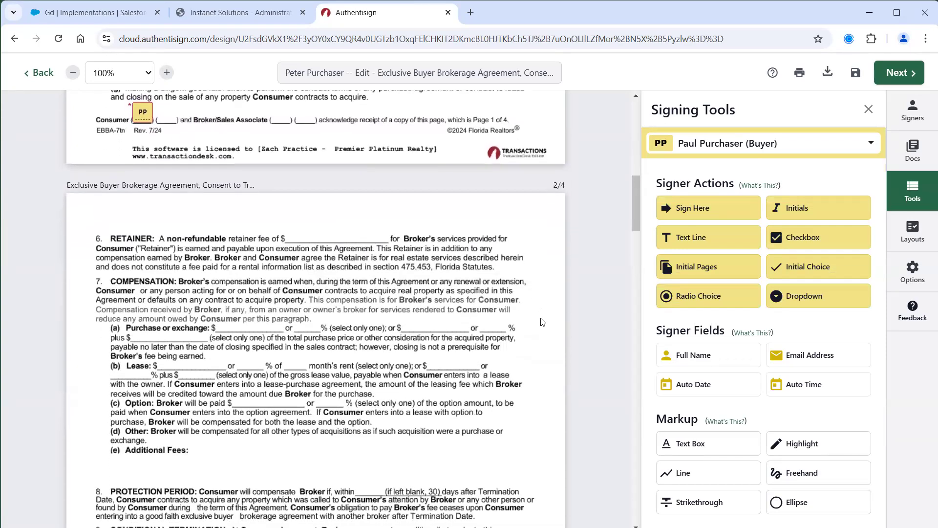
scroll(542, 323, "down", 4)
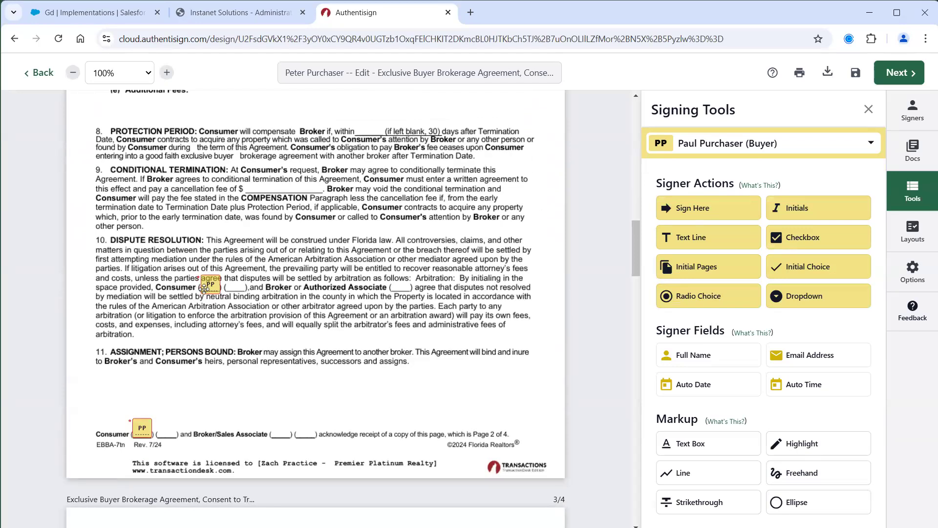
left_click(208, 287)
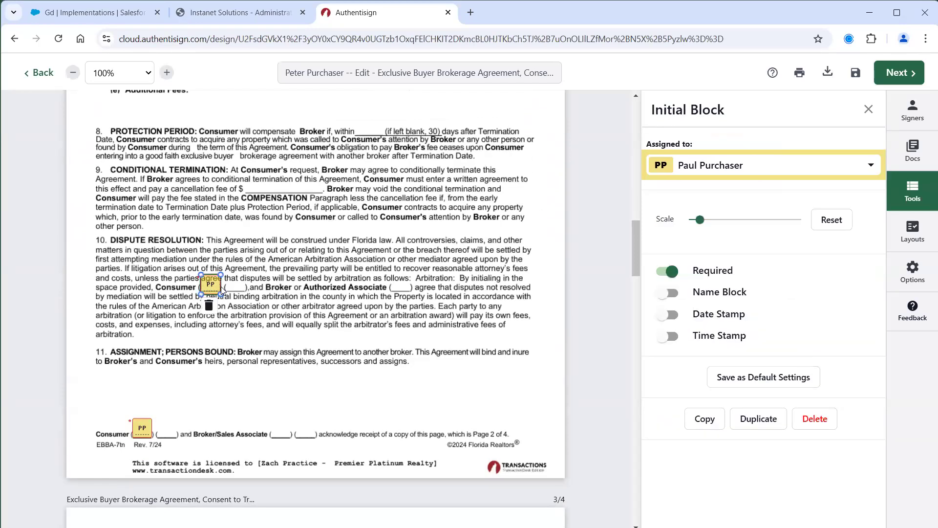
left_click(240, 387)
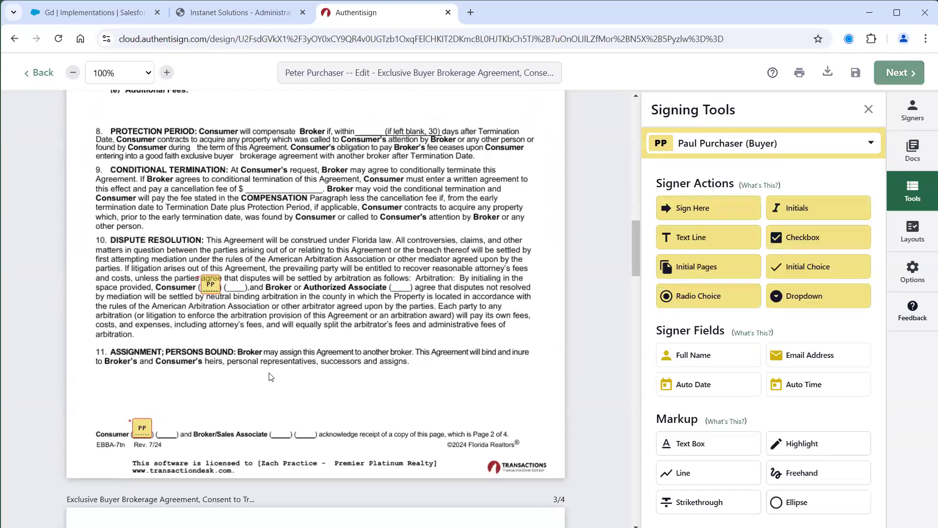
scroll(274, 374, "down", 2)
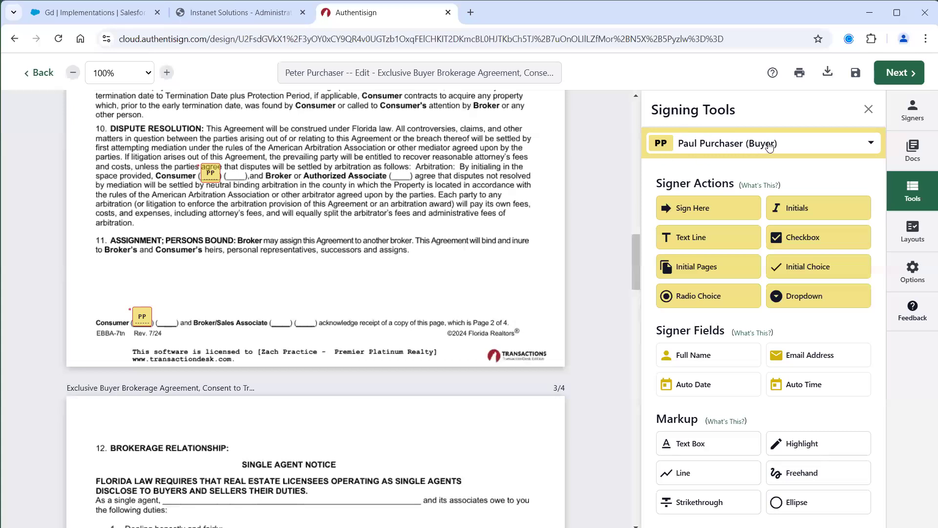
Step: Place an initials block for Myself on the first Broker/Sales Associate blank at the foot of page 2
left_click(818, 148)
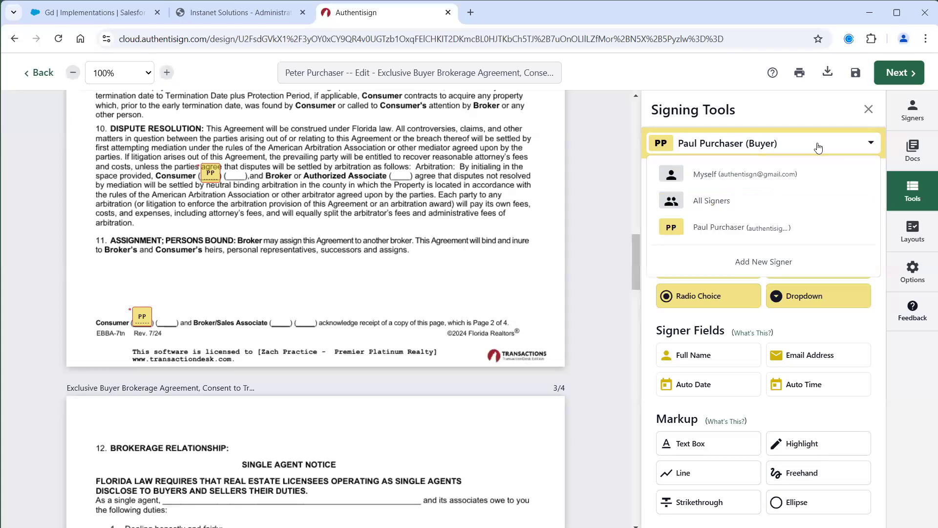
left_click(766, 180)
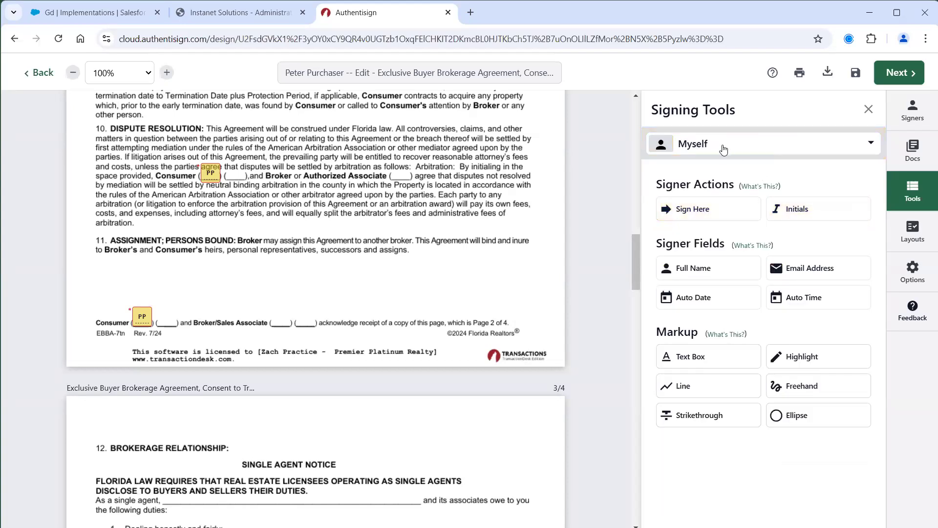
left_click(793, 213)
left_click(280, 323)
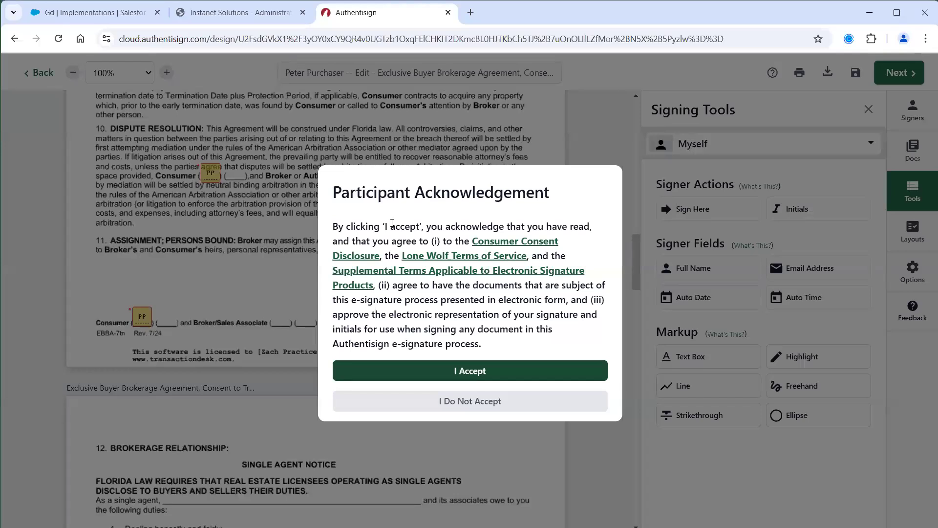
Step: Accept the participant acknowledgement and choose Rage Italic as the font for the signature and initials
left_click(461, 367)
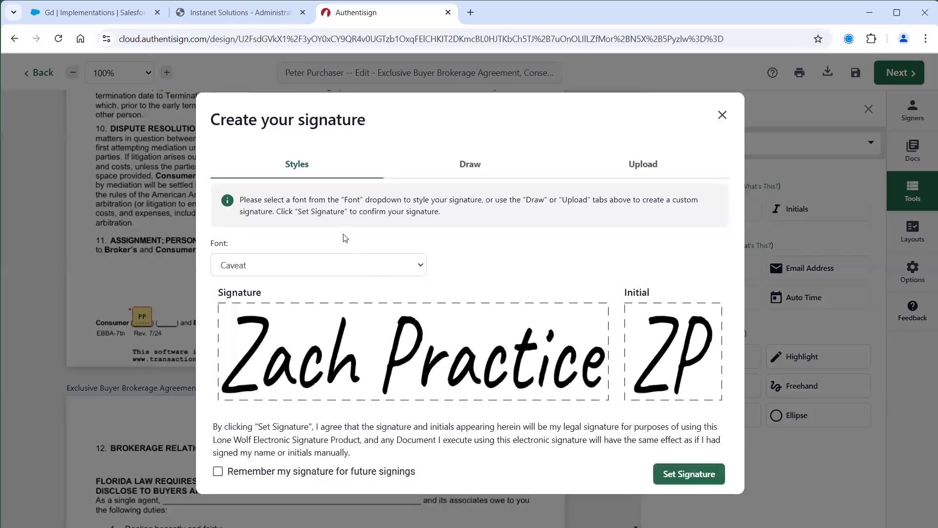
left_click(305, 267)
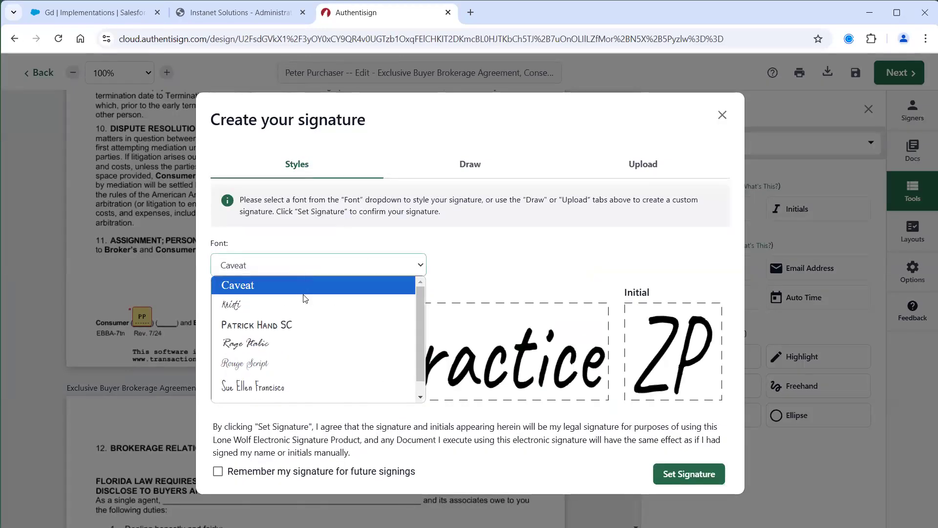
left_click(302, 347)
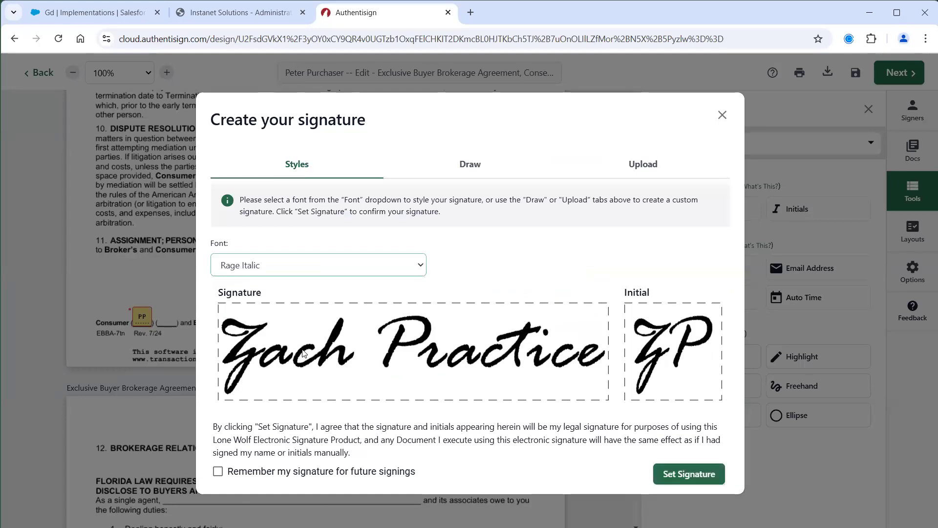
Step: Try drawing a signature freehand with the pen and look at the option to upload signature images
left_click(470, 164)
left_click(256, 313)
mouse_move(255, 311)
left_mouse_down()
mouse_move(252, 361)
mouse_move(398, 326)
mouse_move(445, 341)
left_mouse_up()
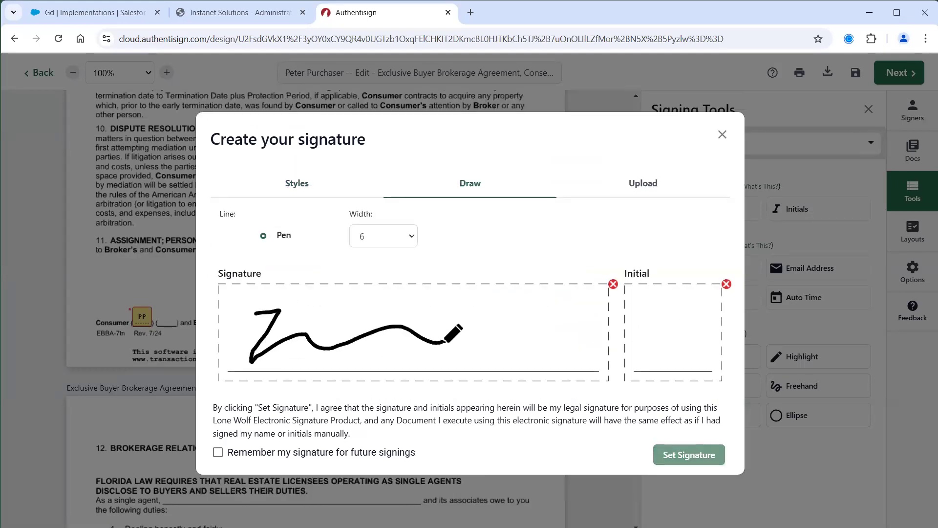
left_click(634, 184)
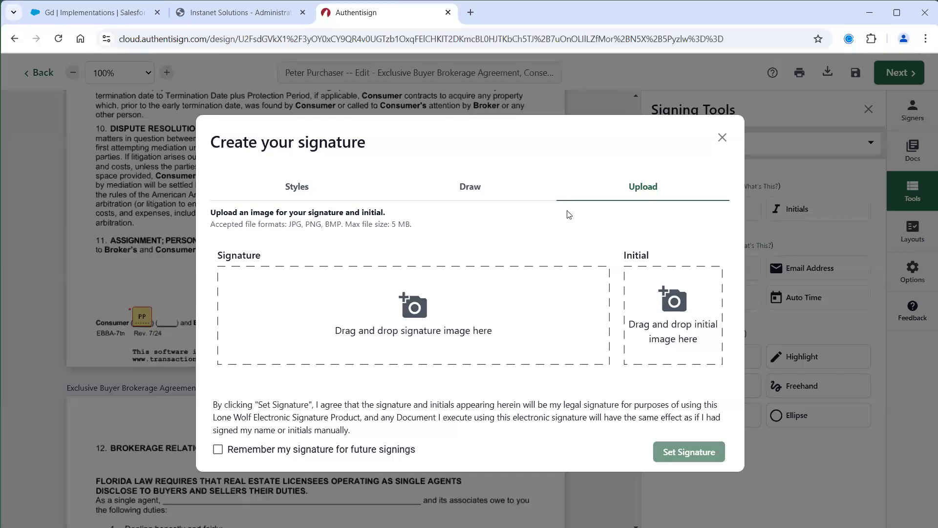
Step: Go back to the styled Rage Italic version and set it as the signature and initials
left_click(290, 198)
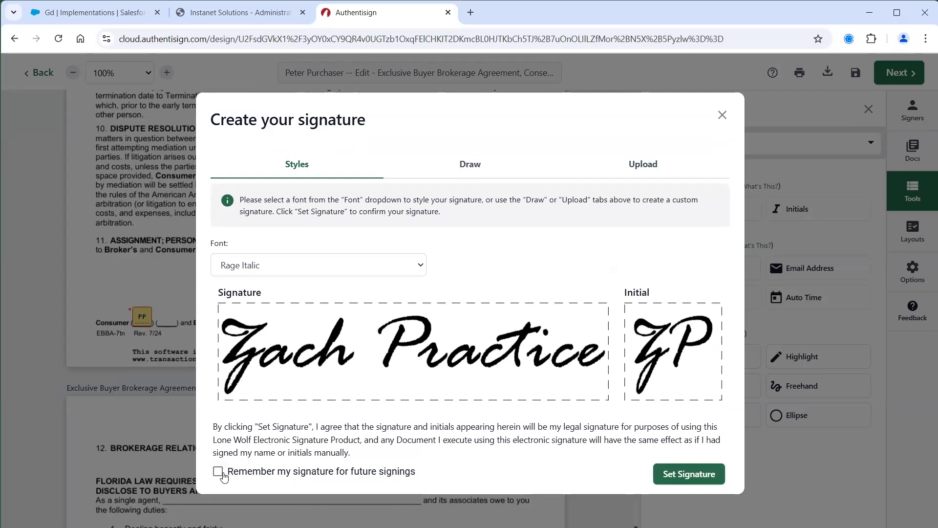
left_click(684, 474)
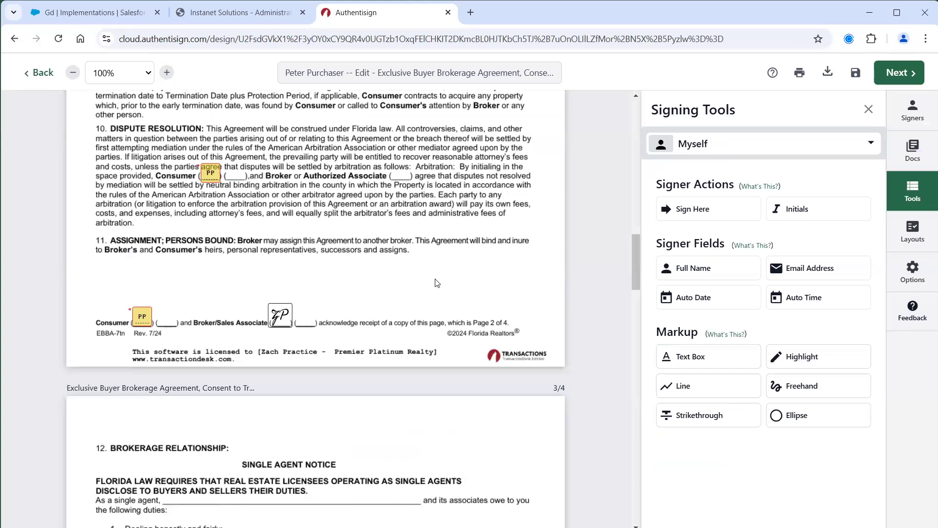
Step: Place the signature and date for Myself on the second signature line of the Single Agent Notice on page 3
scroll(419, 291, "down", 7)
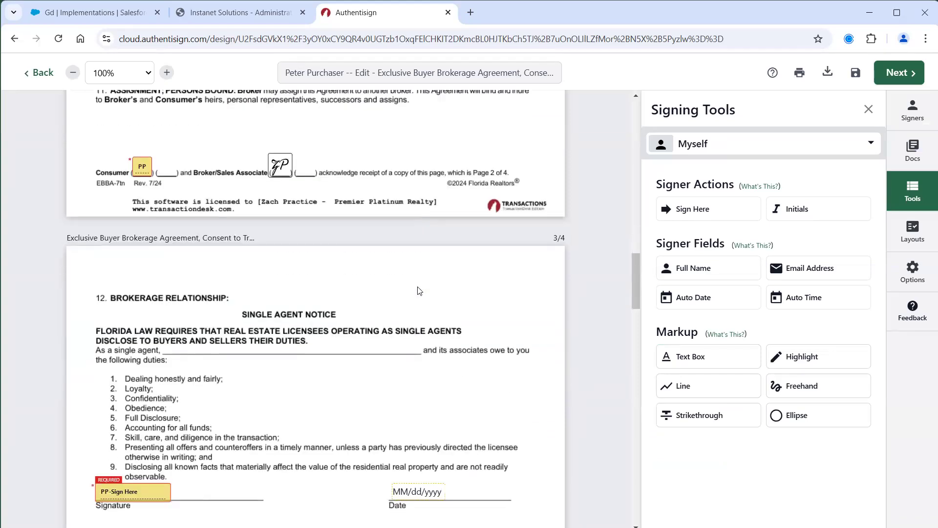
mouse_move(698, 213)
left_mouse_down()
mouse_move(166, 324)
mouse_move(108, 321)
left_mouse_up()
mouse_move(226, 334)
left_mouse_down()
mouse_move(319, 317)
mouse_move(432, 330)
left_mouse_up()
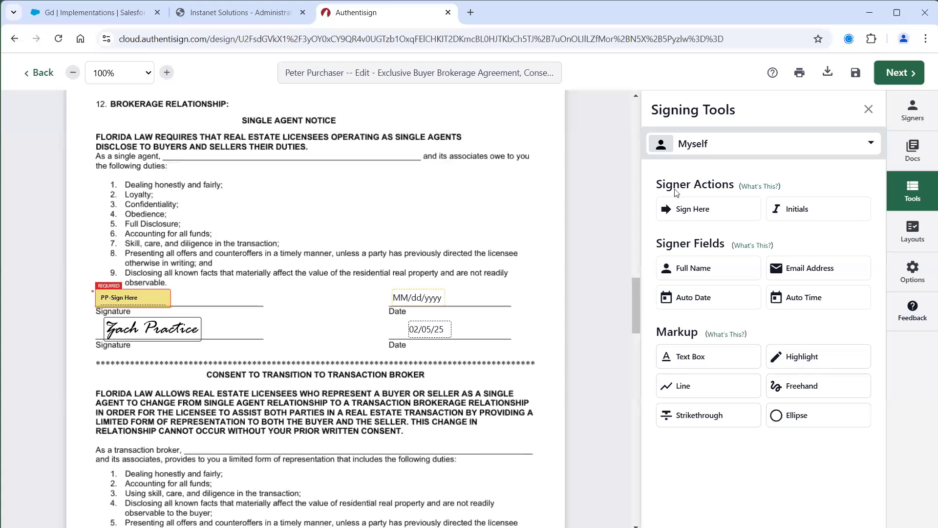
Step: Look at the signers list and switch the signing tools from Myself to the buyer
left_click(913, 111)
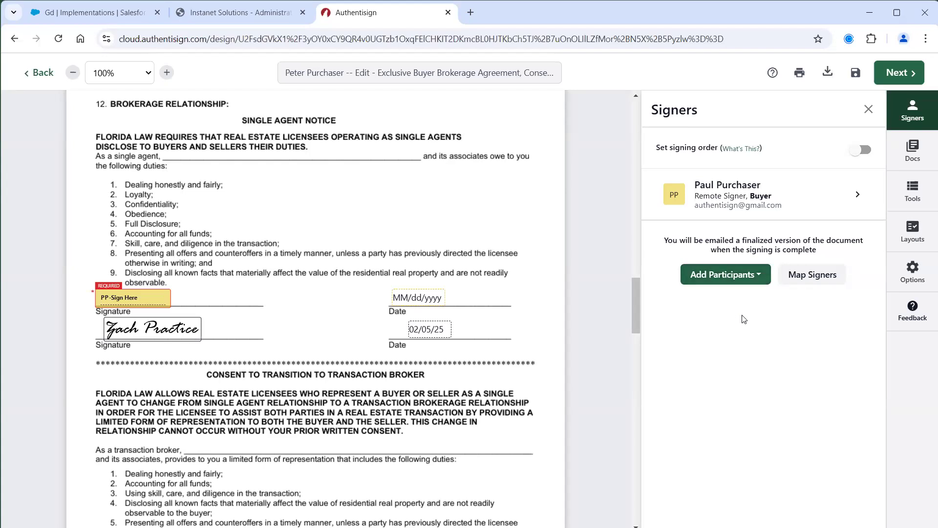
left_click(906, 185)
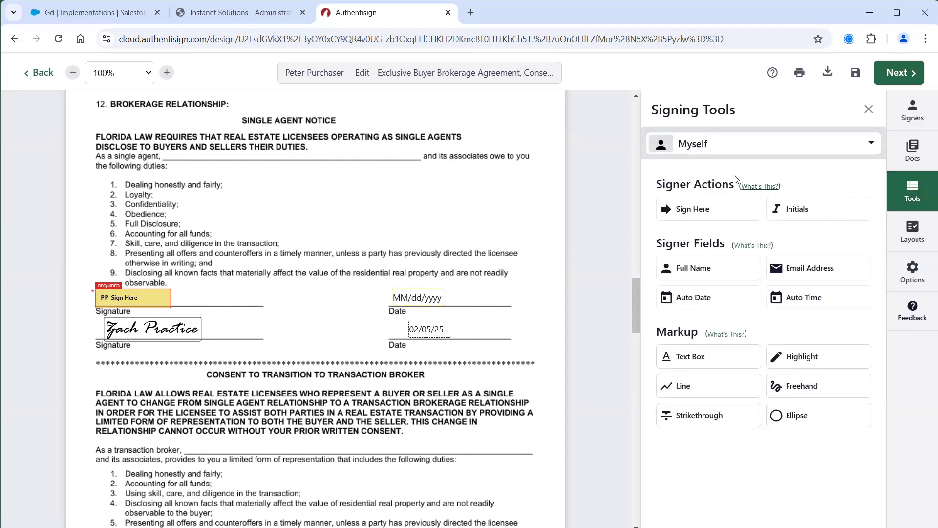
left_click(725, 150)
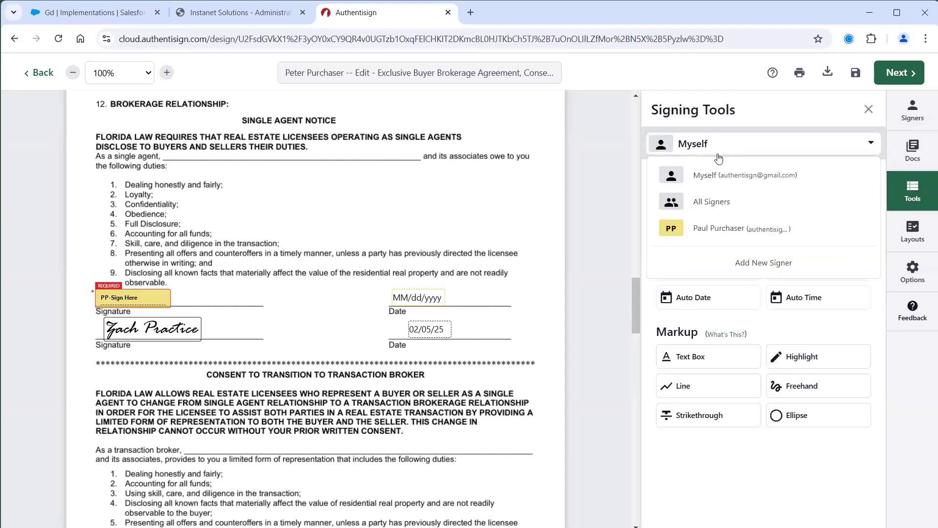
left_click(710, 229)
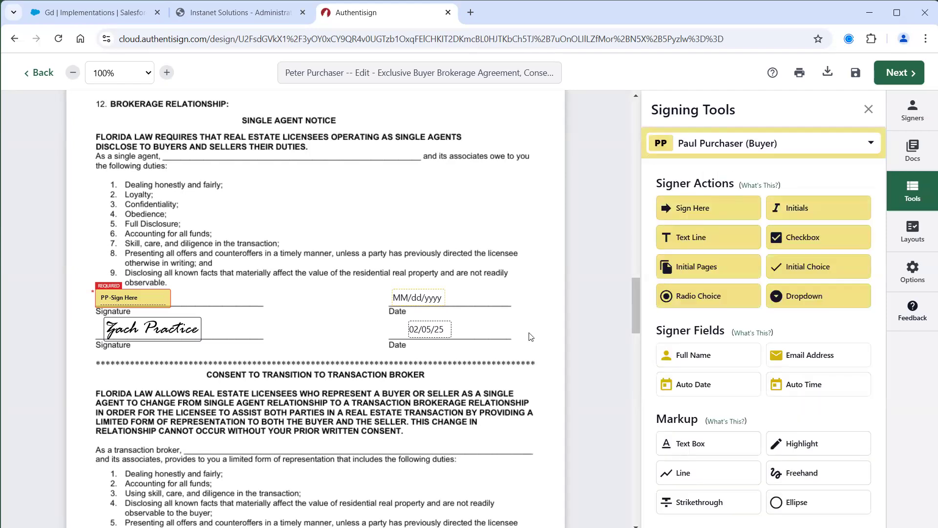
Step: Place a radio choice group for the buyer on both checkboxes of item (b) in the lead-based paint form's Seller's Disclosure
scroll(531, 337, "down", 3)
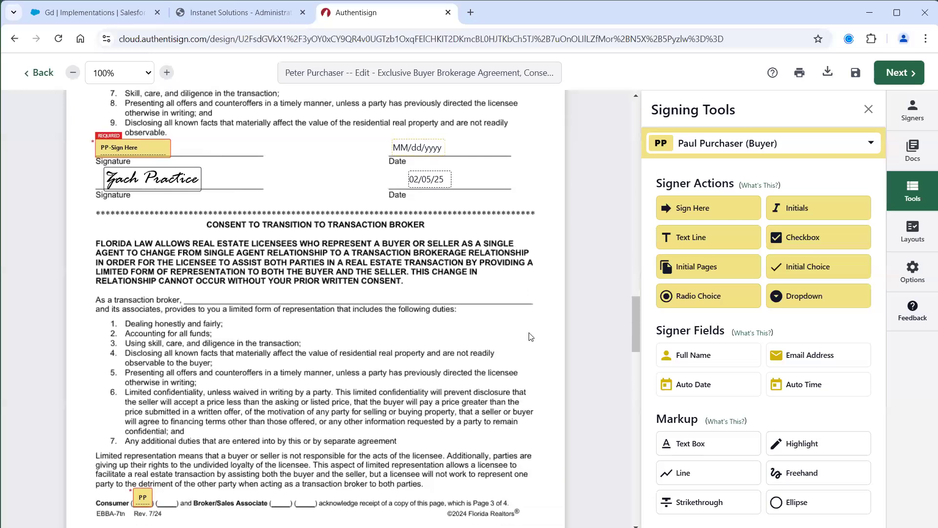
scroll(531, 337, "down", 4)
scroll(531, 336, "down", 6)
scroll(531, 337, "down", 5)
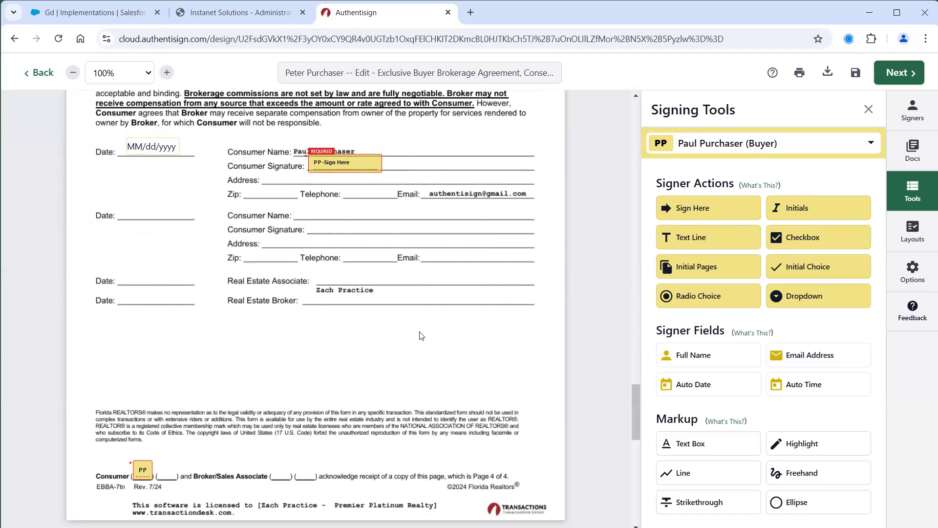
scroll(421, 335, "down", 7)
scroll(422, 335, "down", 2)
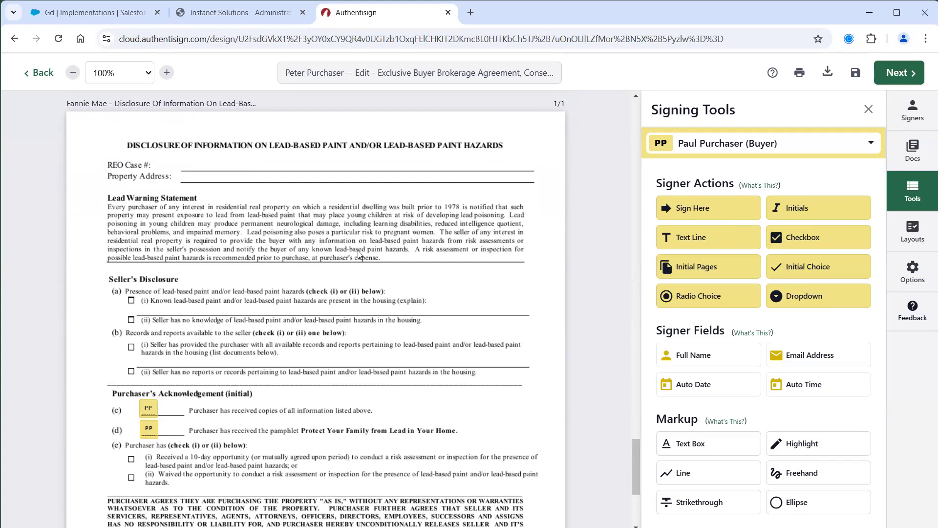
left_click(686, 302)
left_click(115, 347)
left_click(124, 340)
left_click(129, 370)
mouse_move(130, 348)
left_mouse_down()
mouse_move(132, 302)
mouse_move(132, 348)
left_mouse_up()
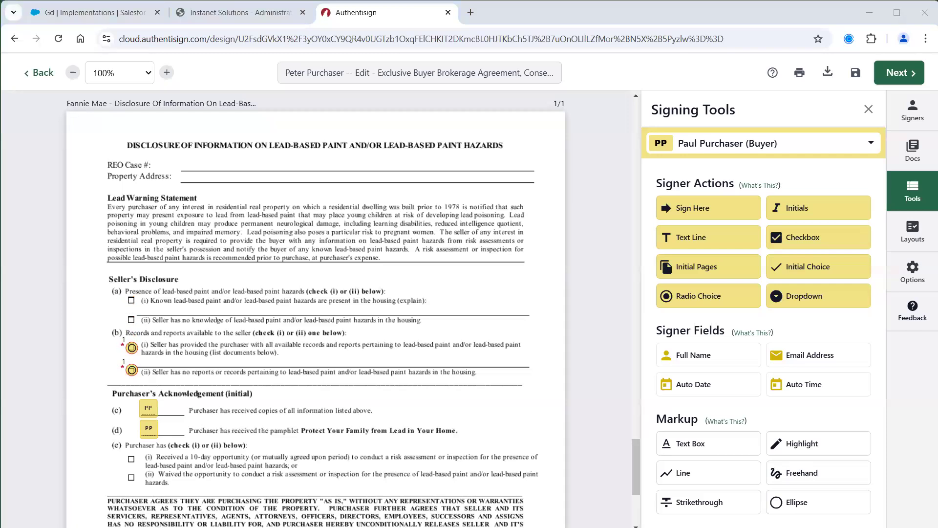
left_click(131, 371)
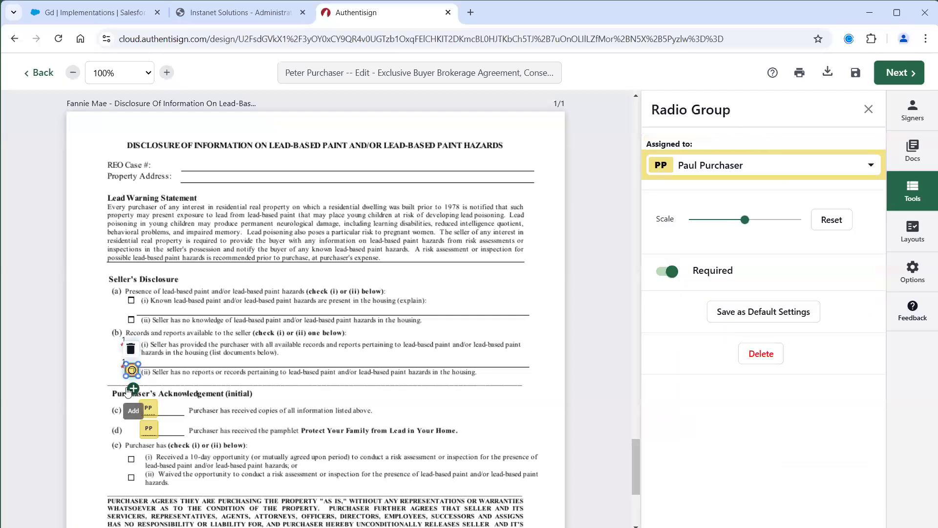
left_click(91, 356)
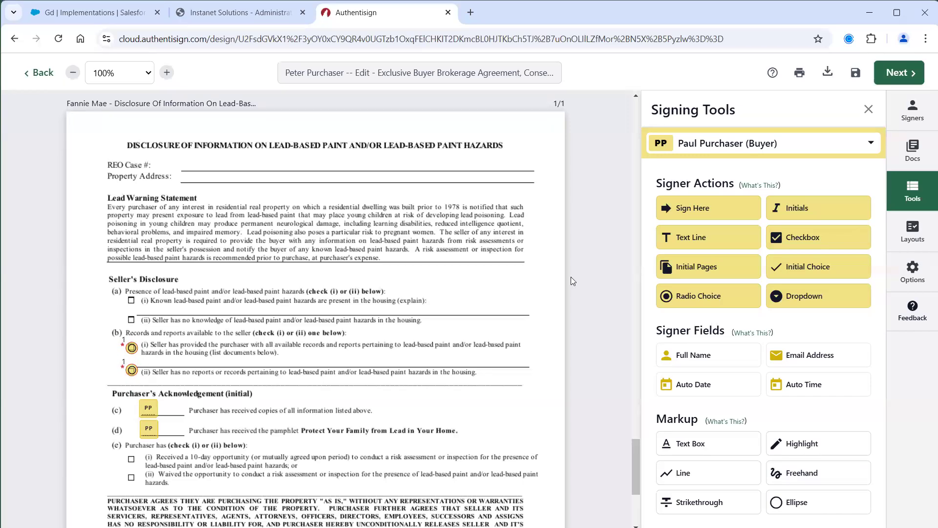
Step: Place a second radio choice group for the buyer on both checkboxes of item (a) in the Seller's Disclosure
left_click(696, 301)
left_click(128, 298)
left_click(133, 319)
Step: Add a text line for the buyer on the explanation blank of item (a)(i) and make it not required
left_click_drag(655, 248, 150, 309)
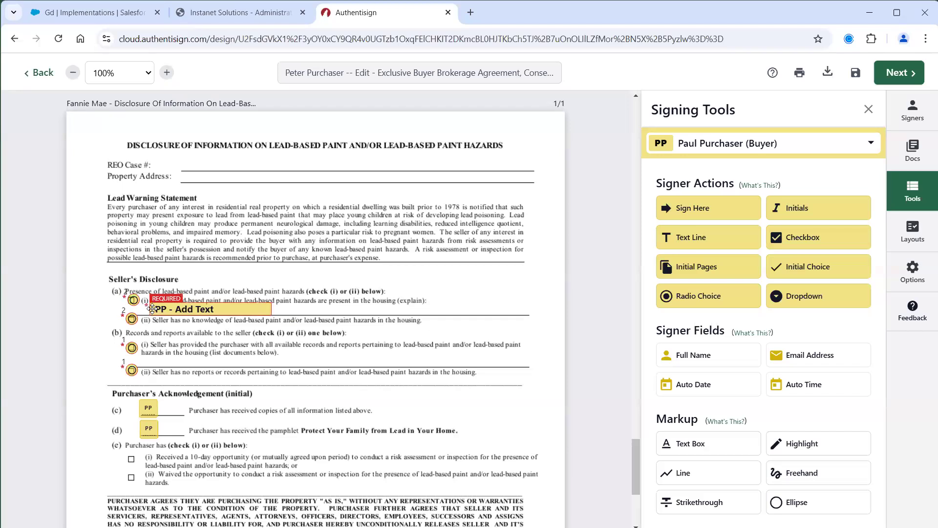
left_click(168, 308)
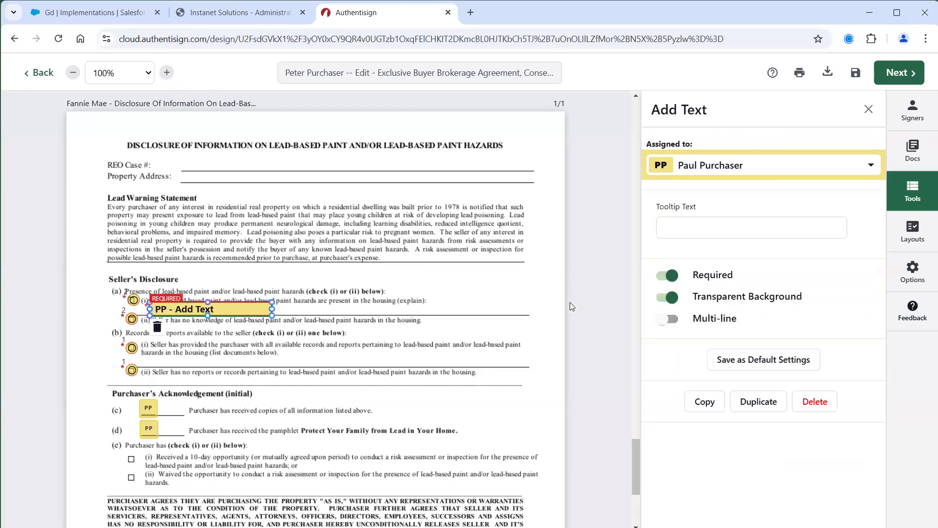
left_click(666, 277)
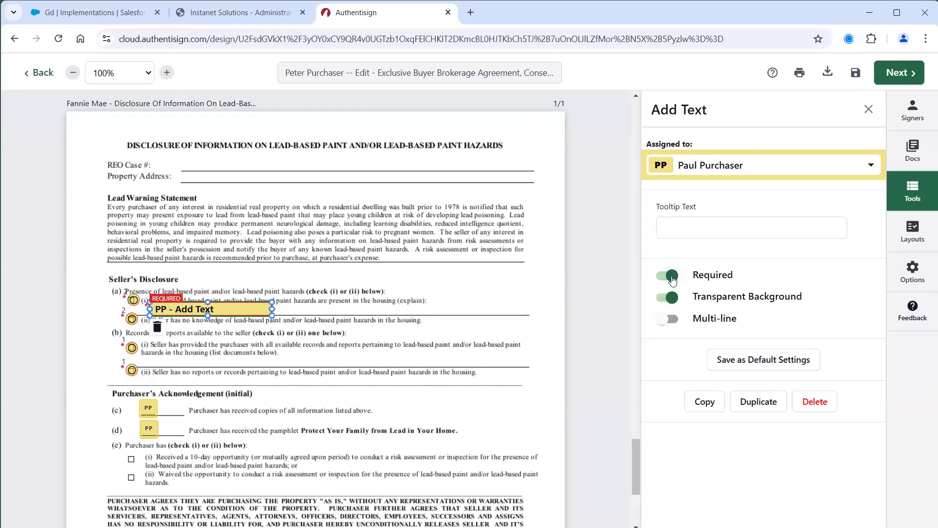
left_click(470, 298)
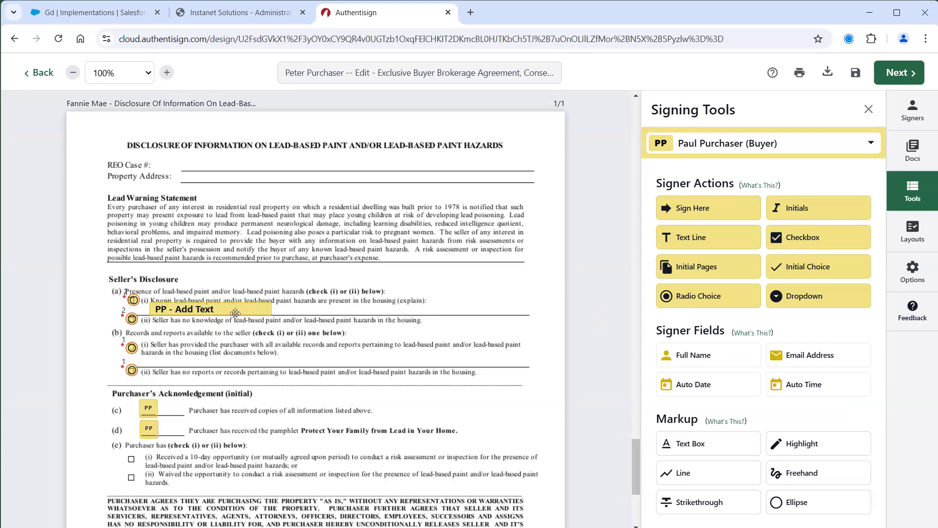
Step: Try the Required setting of the explanation text line on and back off
left_click(259, 310)
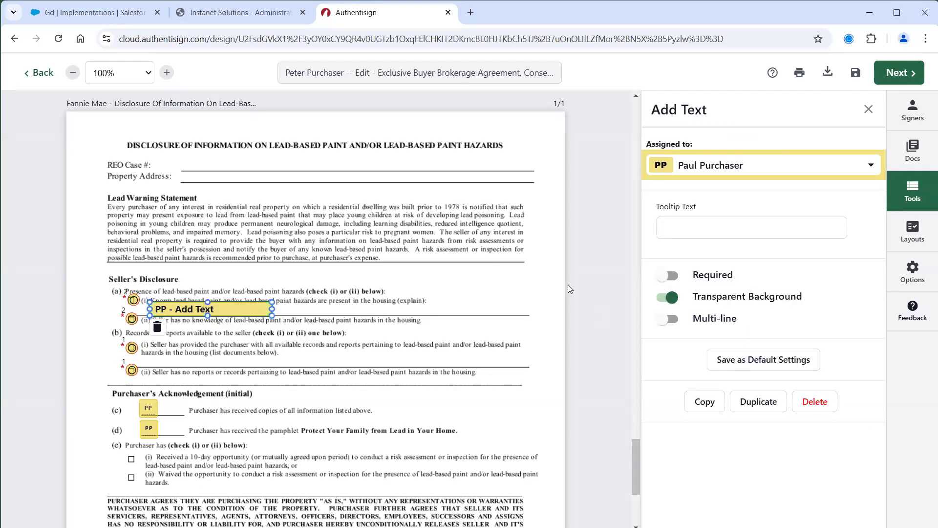
left_click(236, 273)
left_click(218, 310)
left_click(668, 276)
left_click(666, 276)
left_click(503, 282)
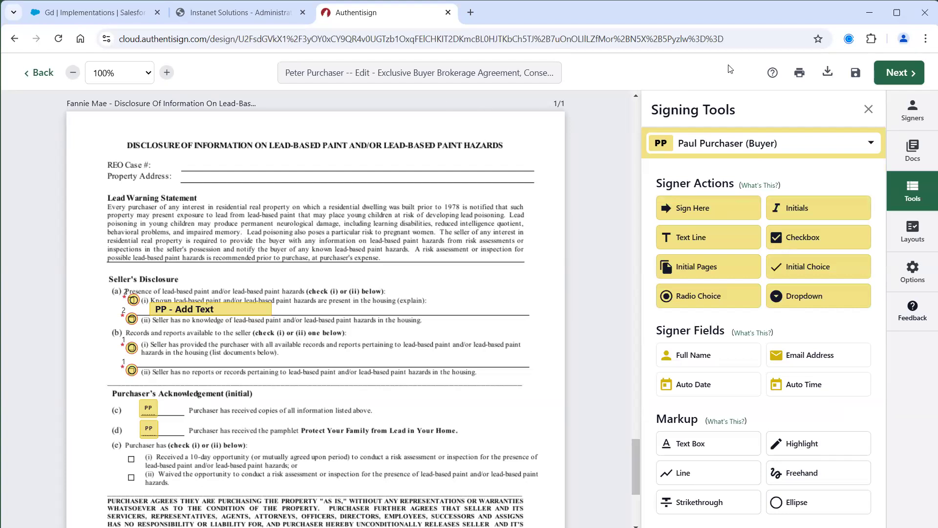
Step: Proceed to finalizing the signing setup, leave the reminder interval at "--", and set the reminder hour to 1
left_click(887, 73)
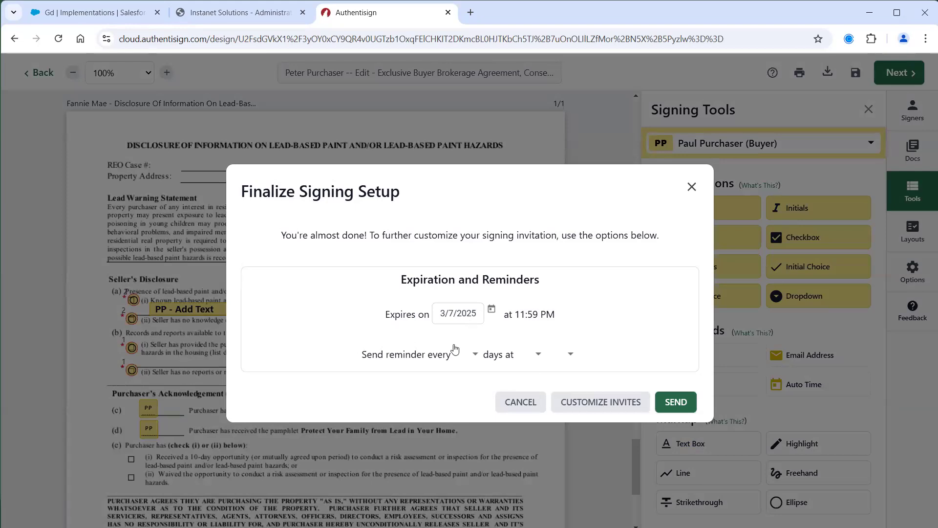
left_click(479, 358)
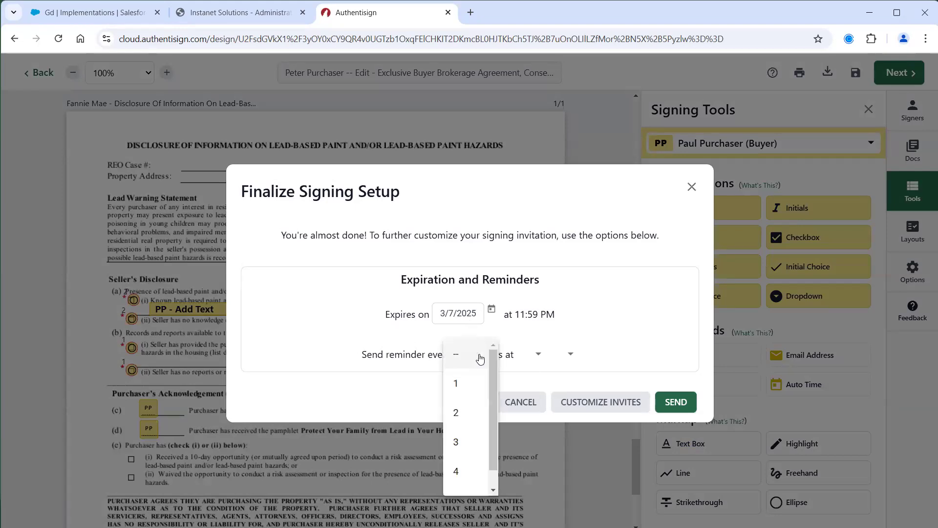
left_click(478, 357)
left_click(535, 357)
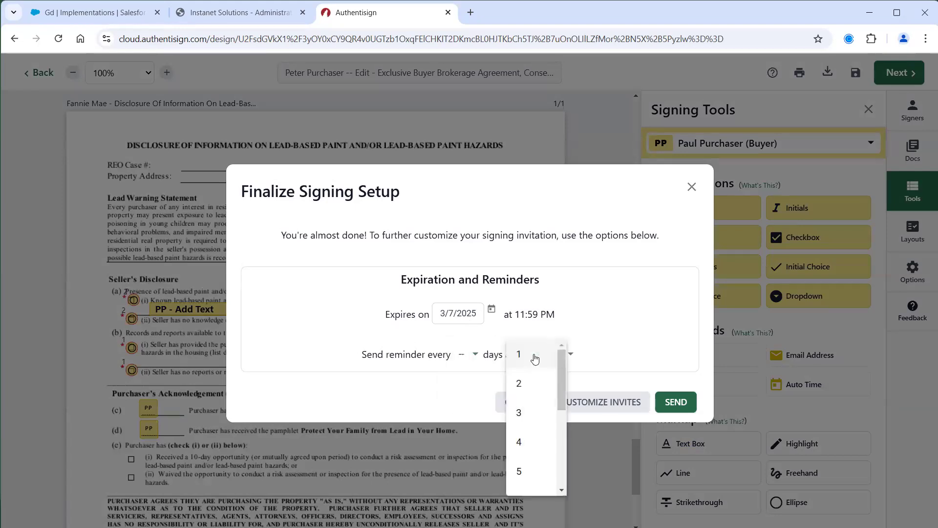
left_click(535, 359)
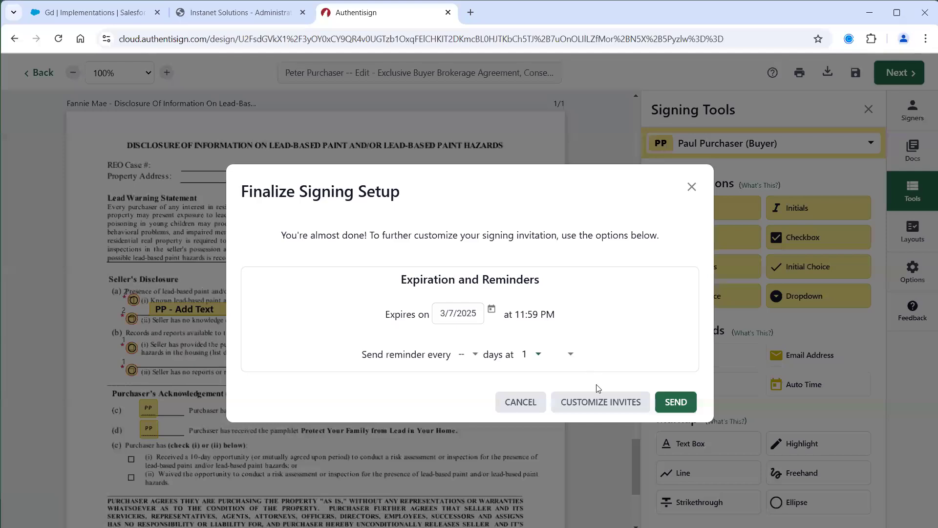
Step: Look at the invitation email customization, cancel it without a message, and send the signing
left_click(600, 406)
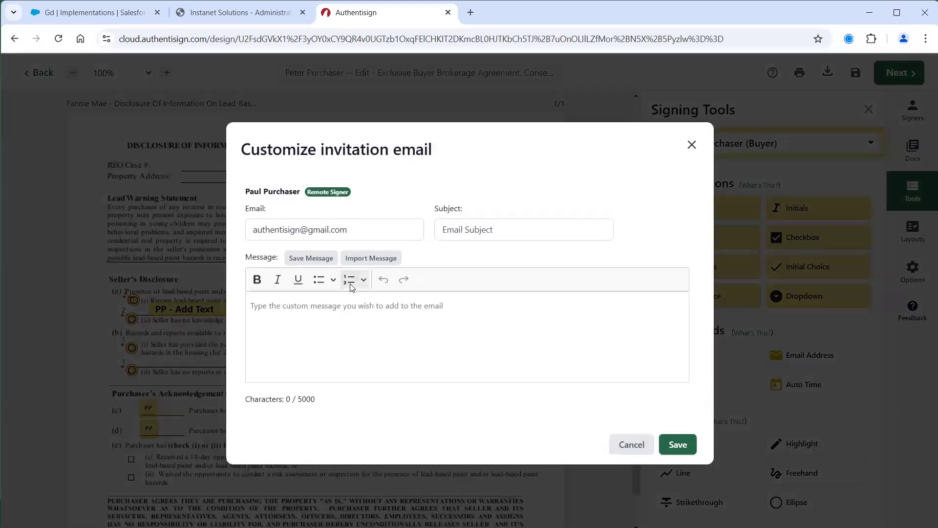
left_click(306, 306)
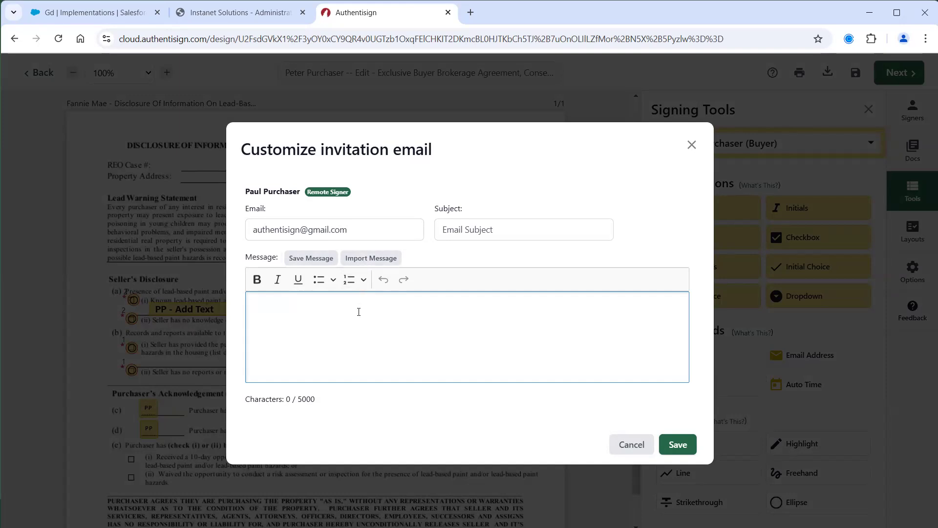
left_click(632, 445)
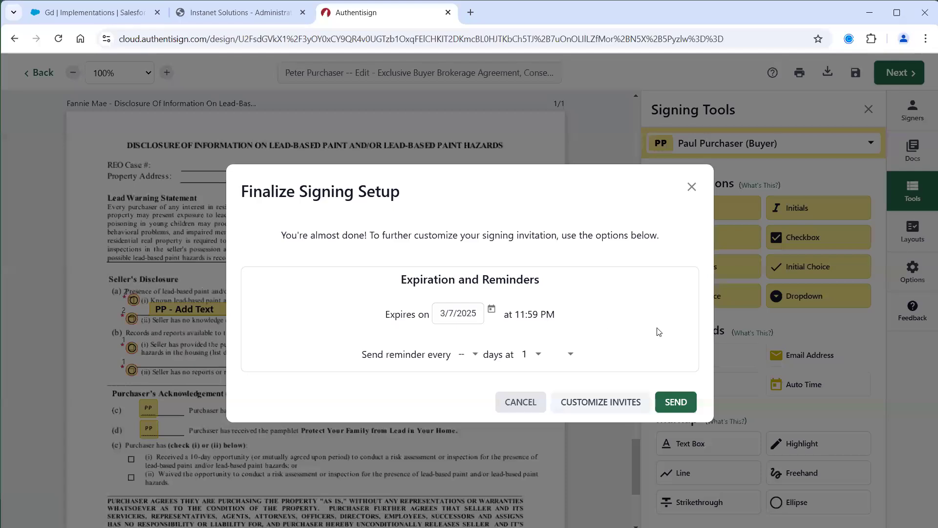
left_click(685, 402)
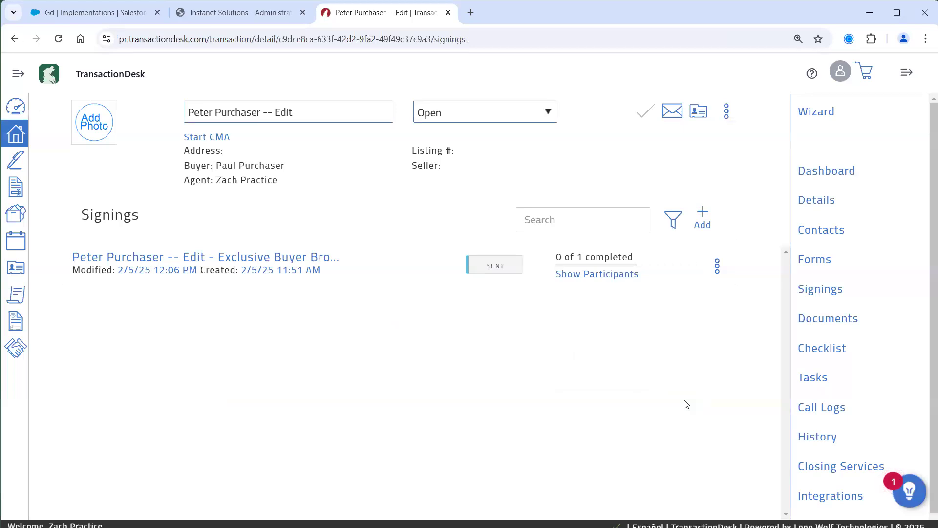
Step: Examine the sent signing's entry in the transaction and the actions available for it
double_click(250, 112)
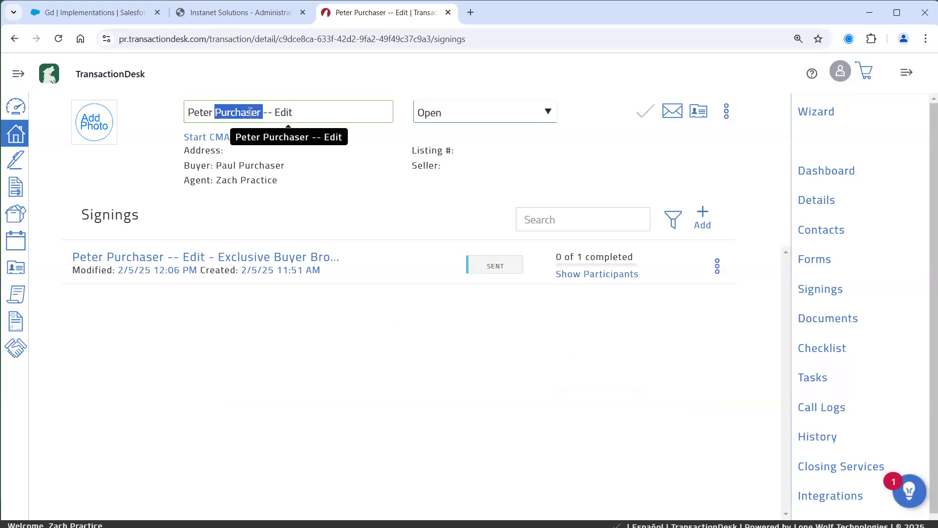
left_click(297, 111)
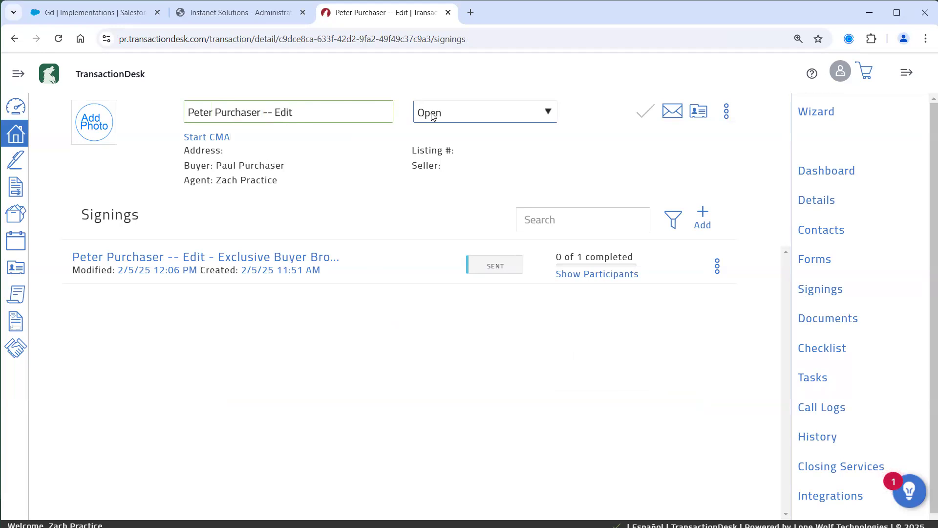
left_click_drag(155, 218, 79, 215)
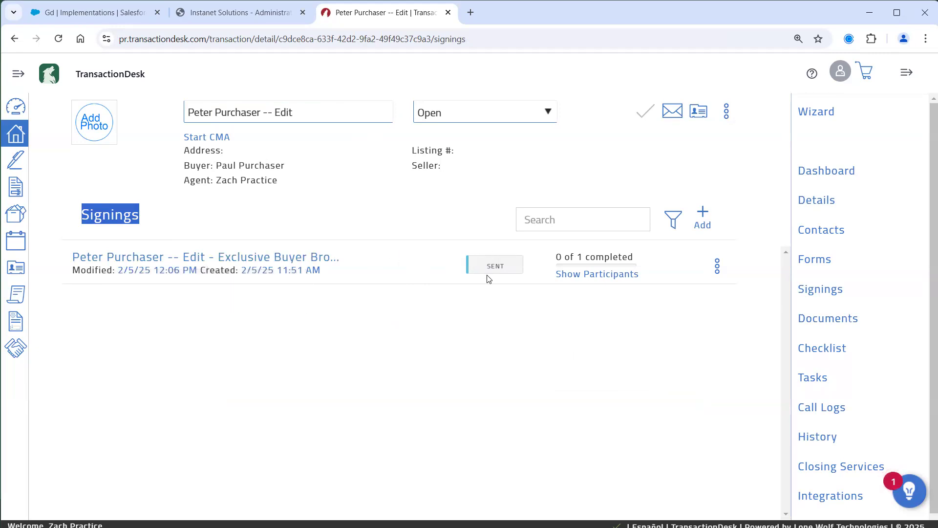
left_click(718, 267)
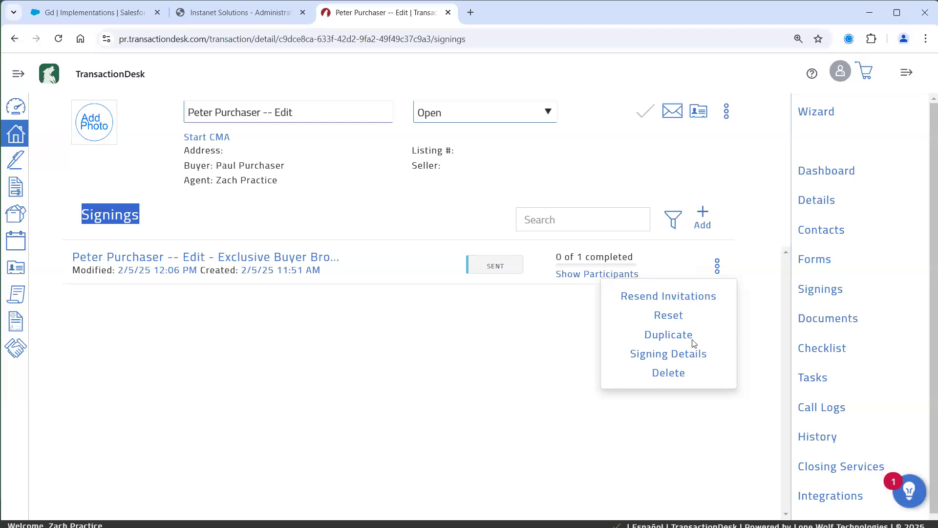
left_click(752, 278)
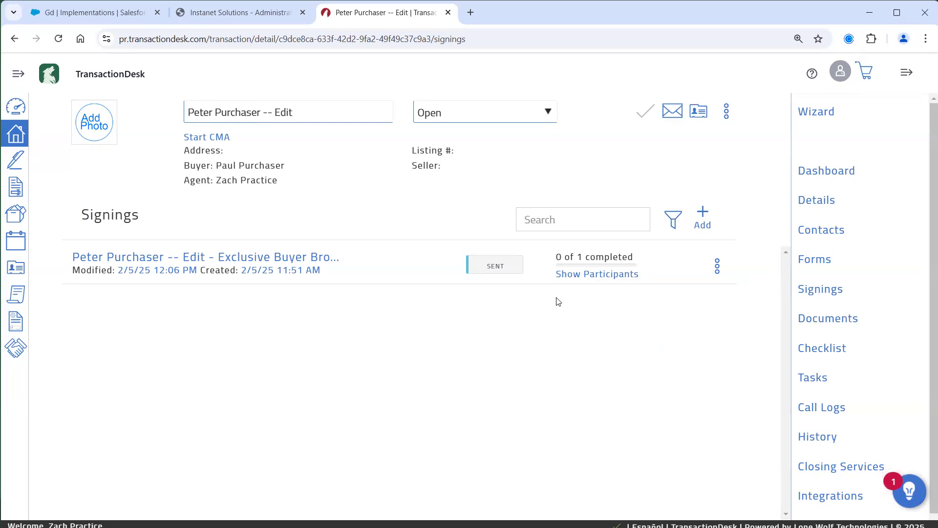
left_click(718, 266)
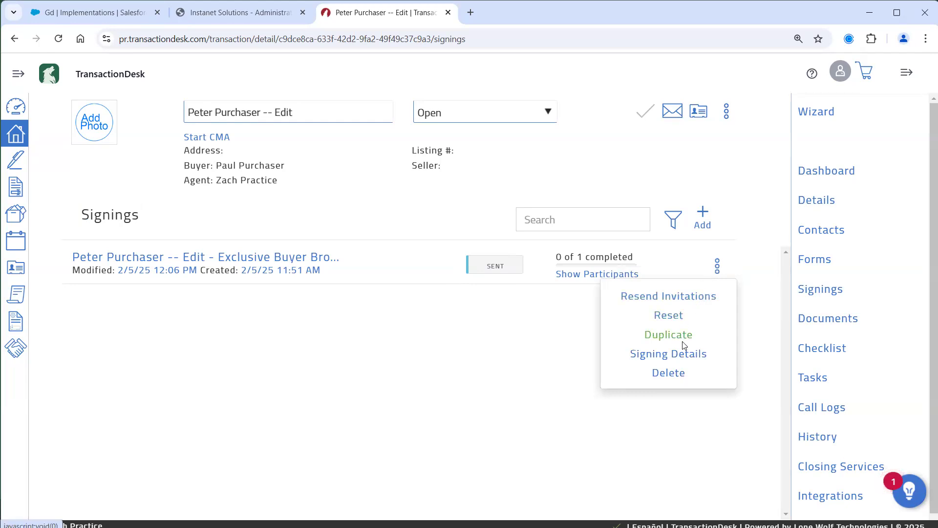
left_click(683, 405)
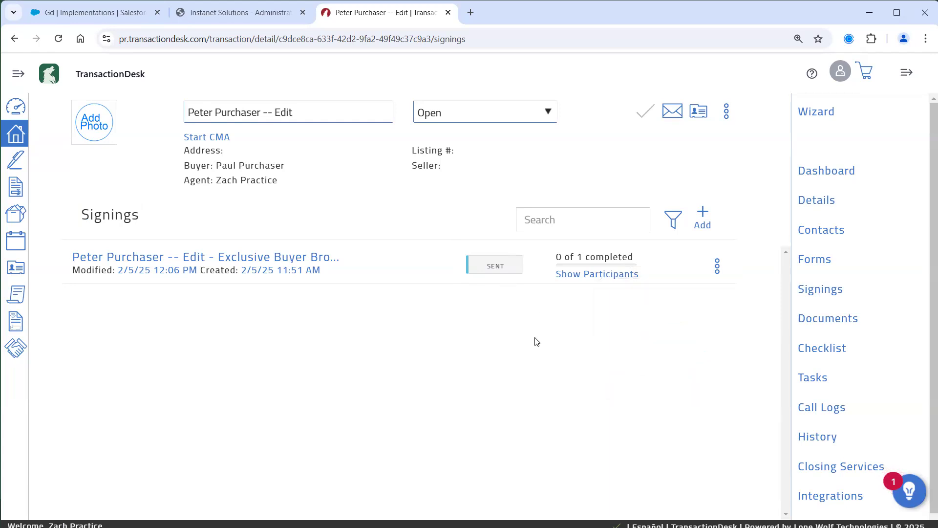
Step: View the transaction's dashboard and return to the main Agent Dashboard
left_click(811, 180)
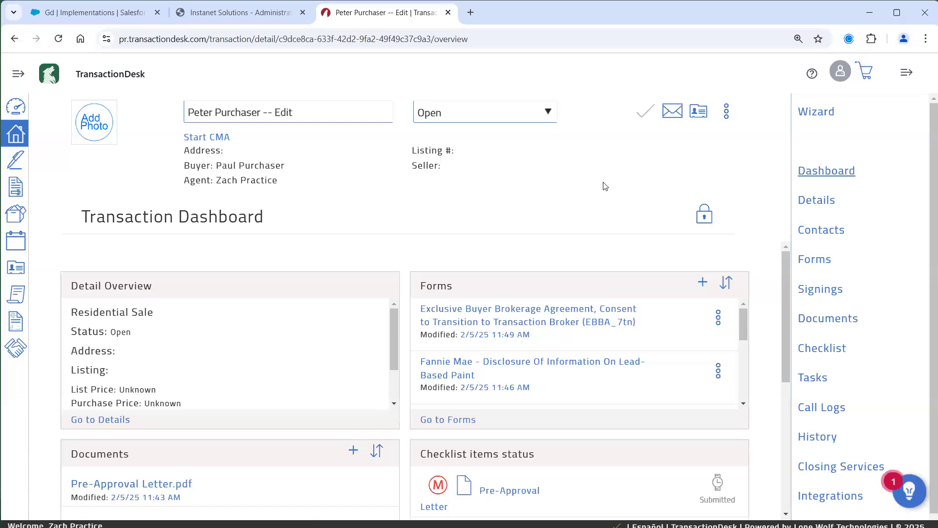
left_click(13, 108)
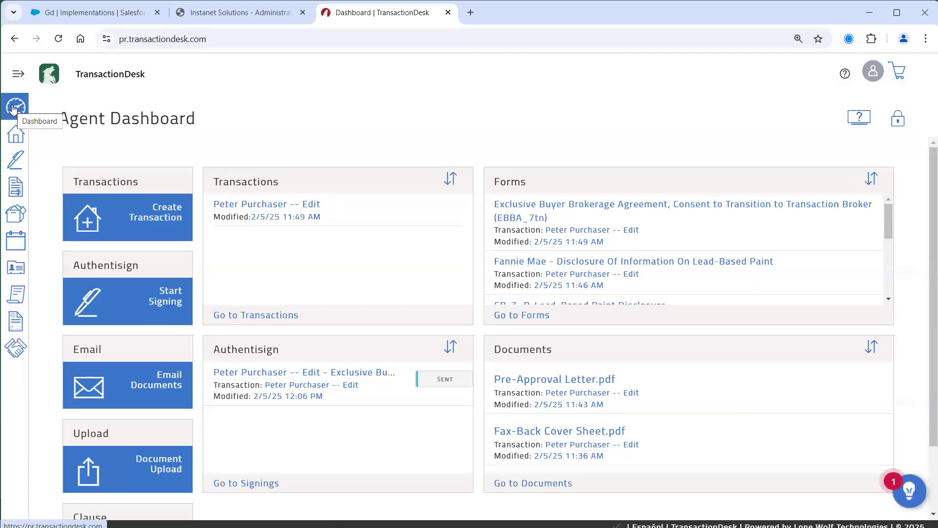
key("alt+Tab")
key("alt+Tab")
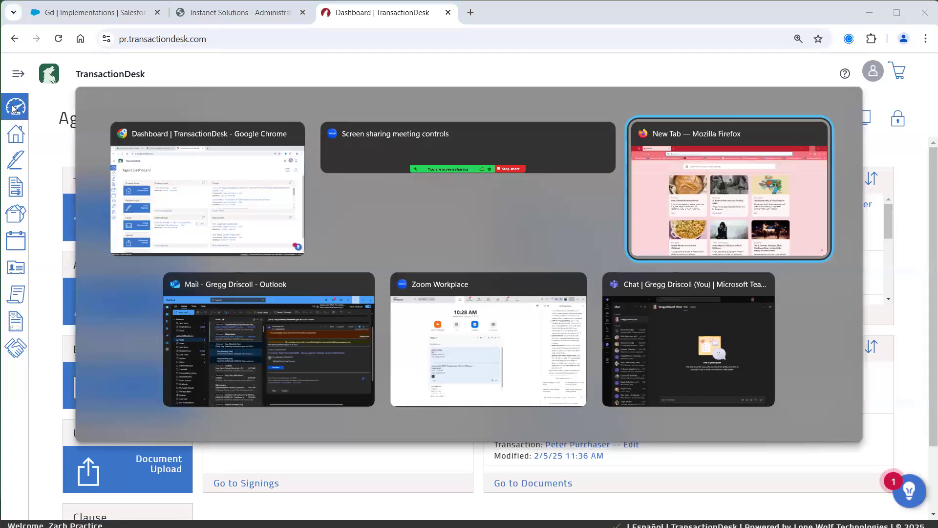
key("Escape")
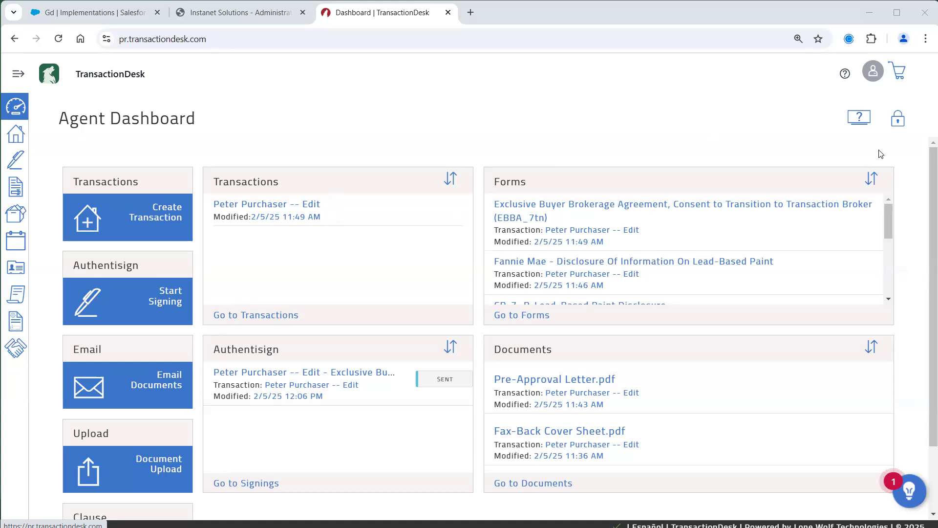
Step: Unlock the Agent Dashboard for editing and look through the widgets that can be added to it
left_click(897, 128)
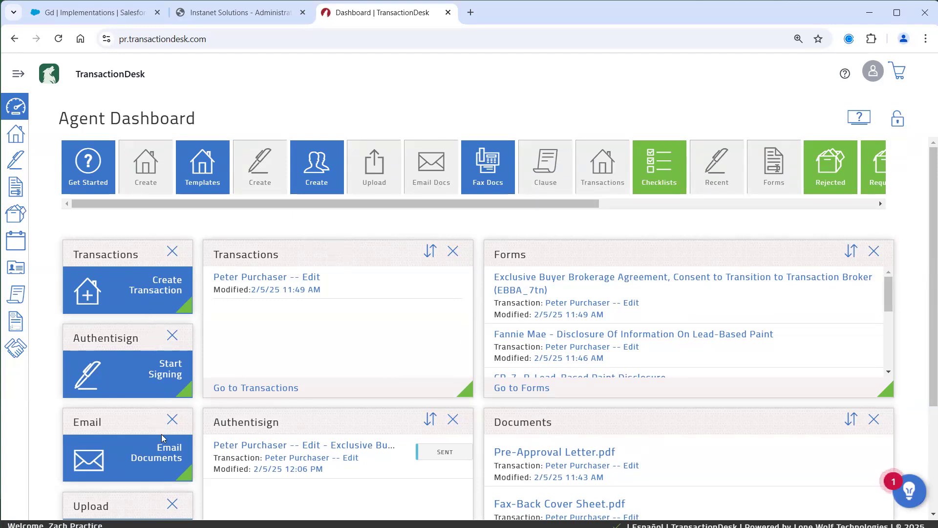
left_click_drag(442, 205, 509, 200)
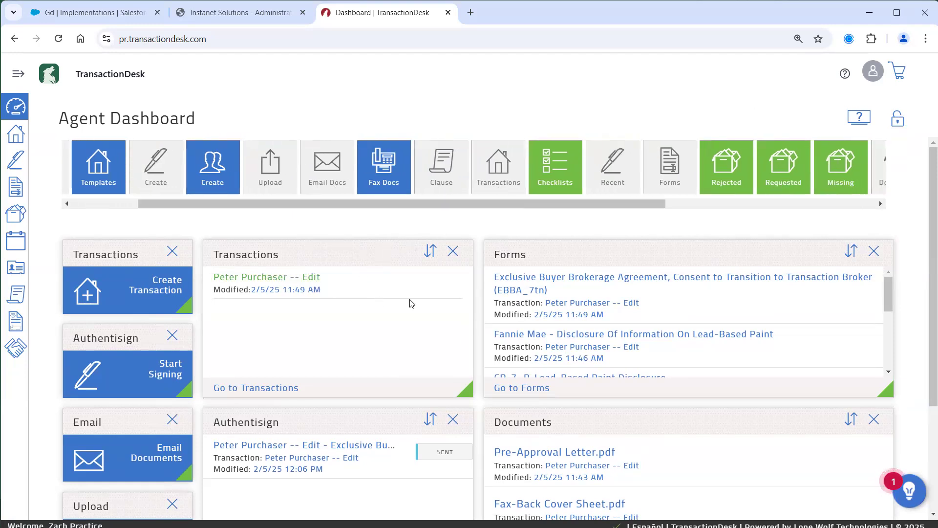
scroll(546, 346, "down", 1)
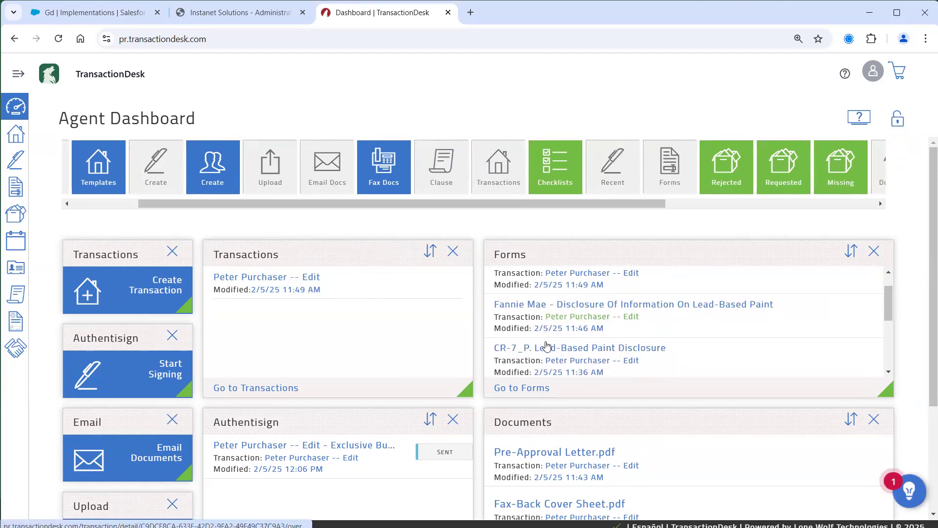
scroll(649, 445, "down", 1)
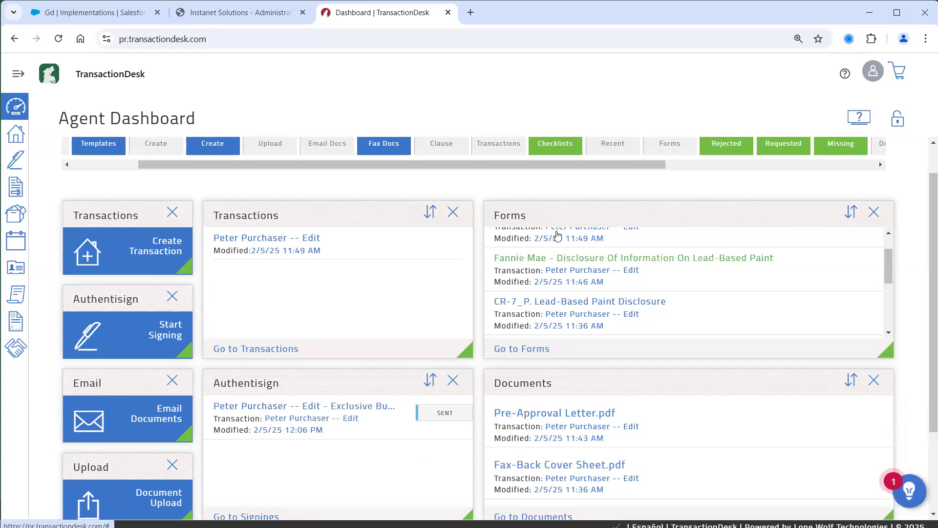
scroll(557, 236, "up", 1)
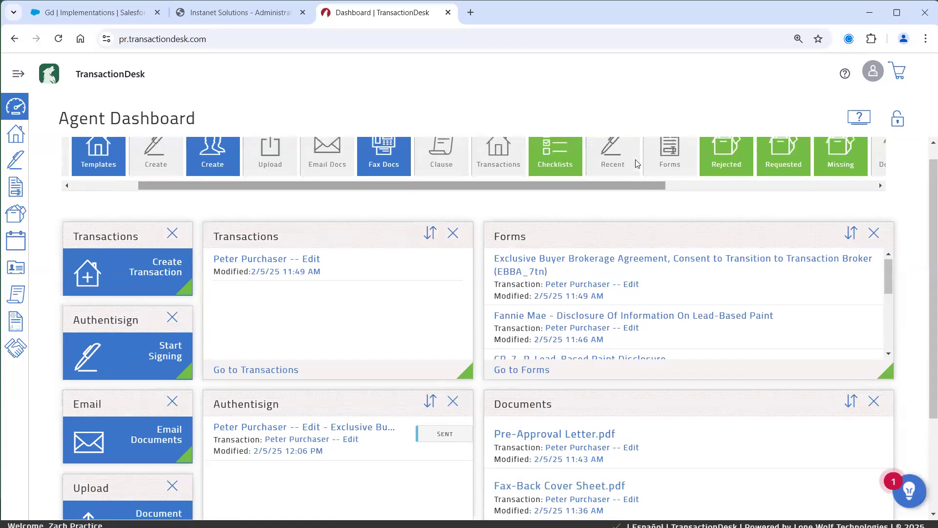
left_click_drag(626, 202, 739, 202)
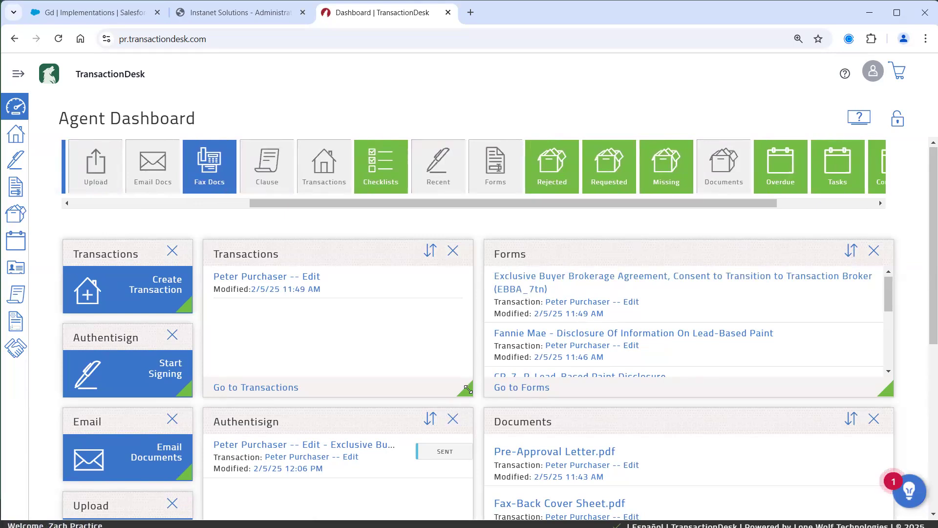
Step: Make the Transactions widget taller and lock the dashboard
left_click_drag(467, 389, 468, 390)
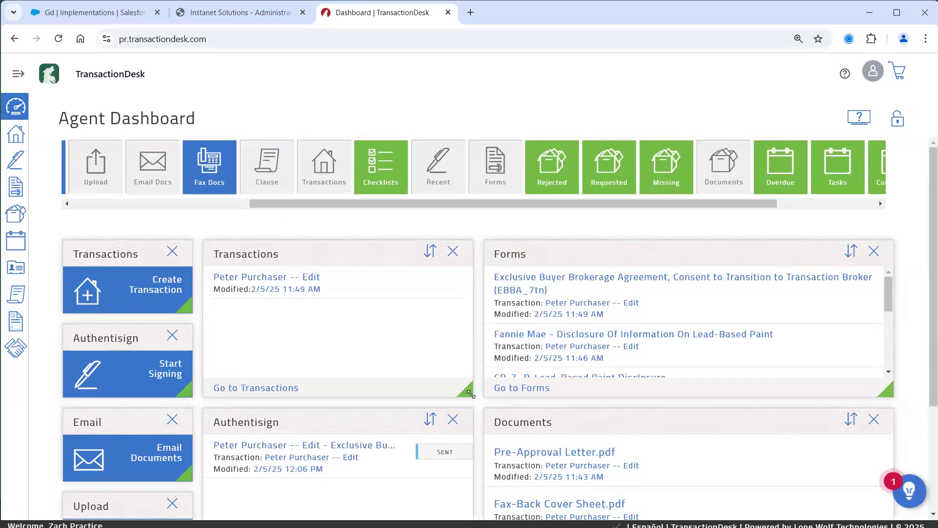
left_click_drag(470, 395, 478, 482)
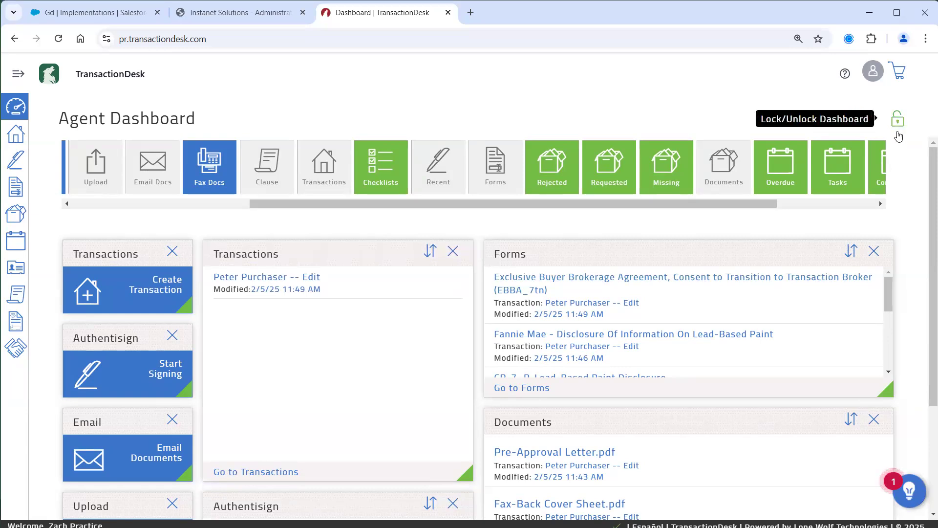
left_click(899, 129)
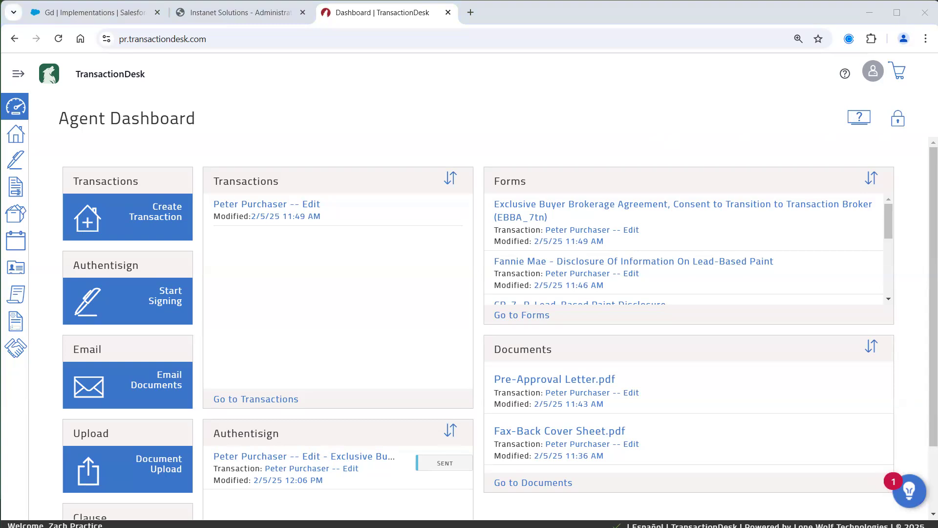
Step: Switch to Gmail in Firefox, open the newest signature request email, and start its signing with the participant acknowledgement accepted
left_click_drag(1, 13, 296, 12)
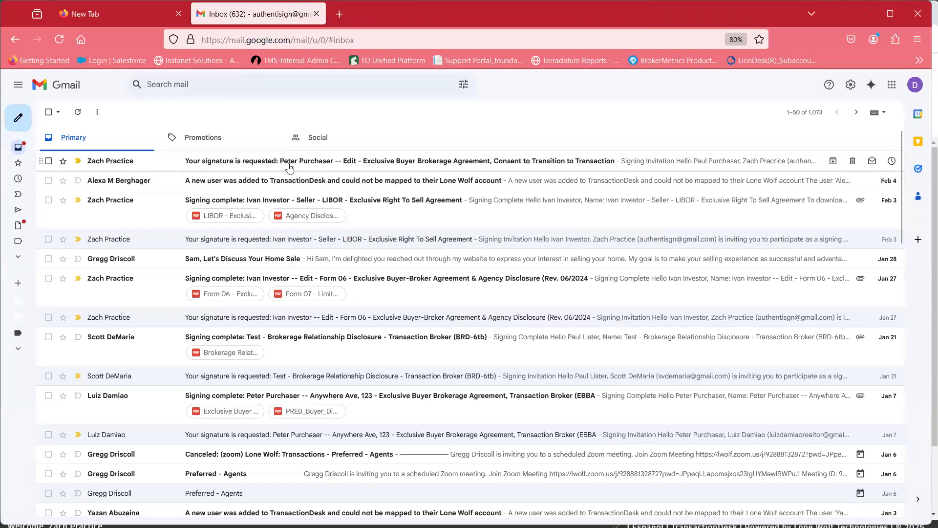
left_click(390, 165)
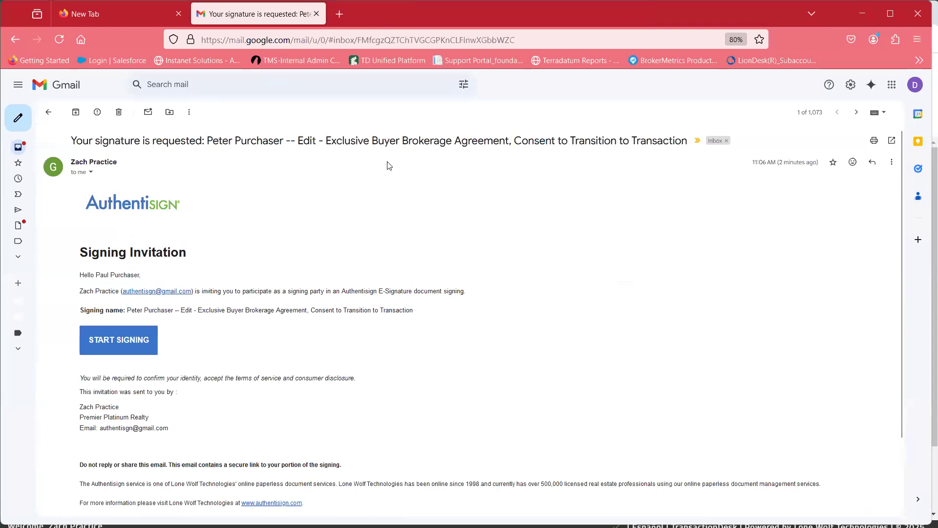
scroll(383, 194, "down", 1)
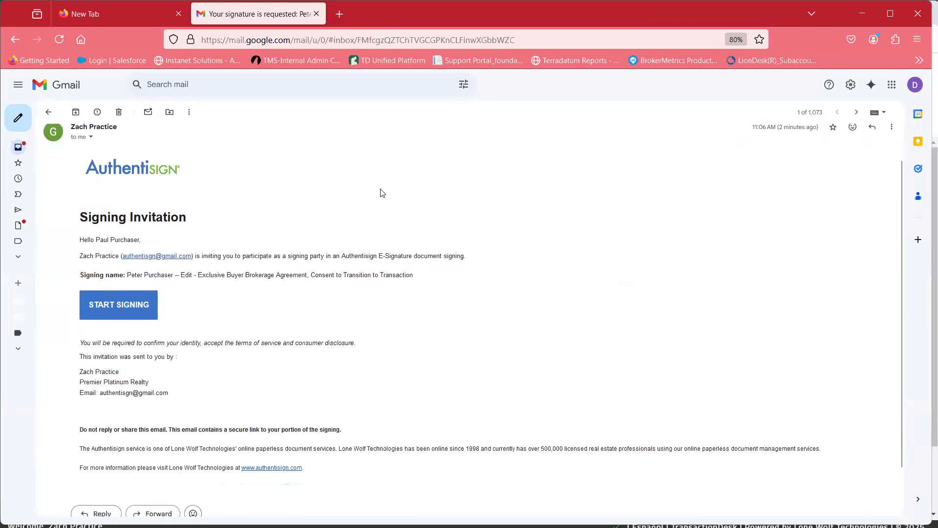
left_click(125, 322)
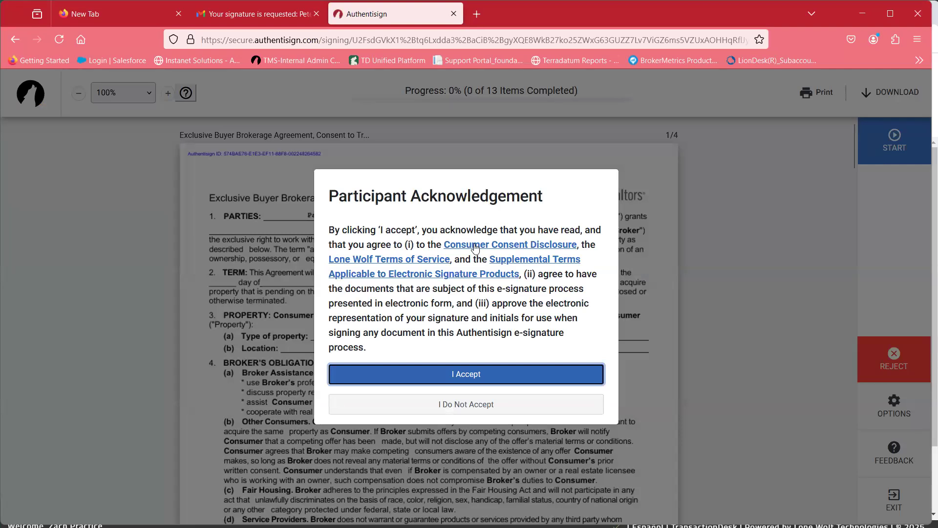
left_click(471, 376)
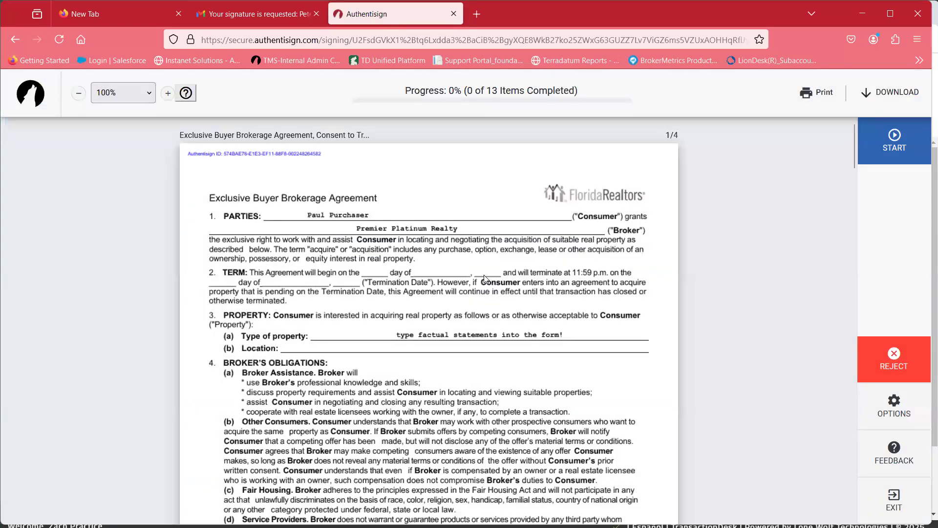
Step: Open signature creation from the consumer initials field on page 1 of the agreement and choose the Tangerine font
scroll(485, 279, "down", 3)
scroll(485, 278, "down", 5)
scroll(485, 278, "down", 3)
scroll(485, 279, "down", 3)
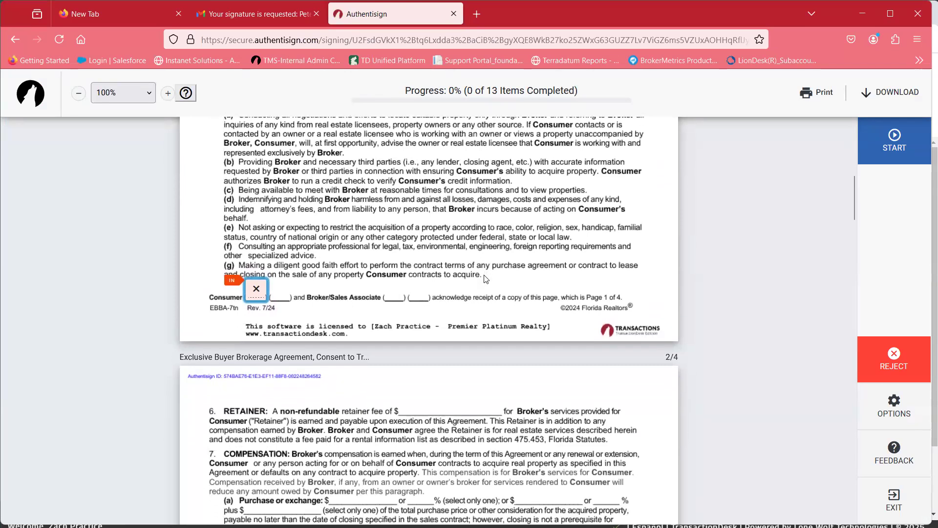
scroll(485, 278, "down", 1)
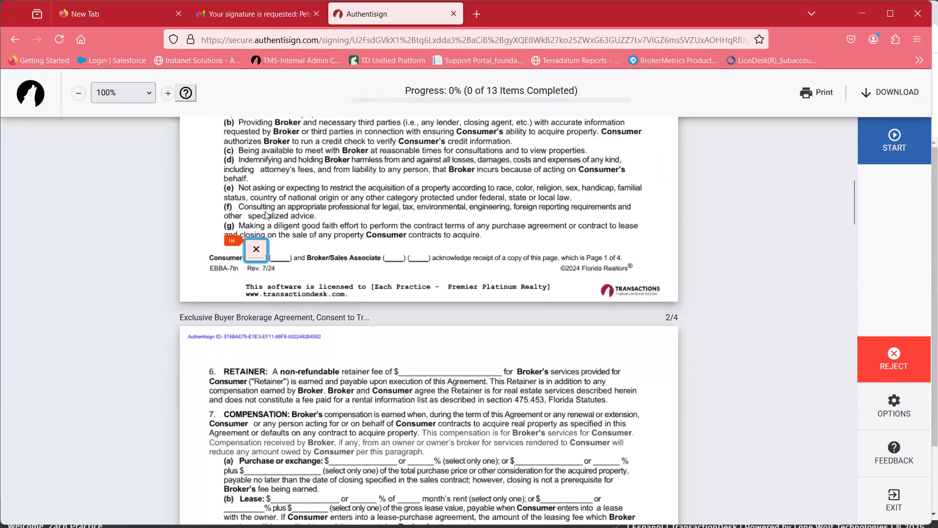
left_click(256, 251)
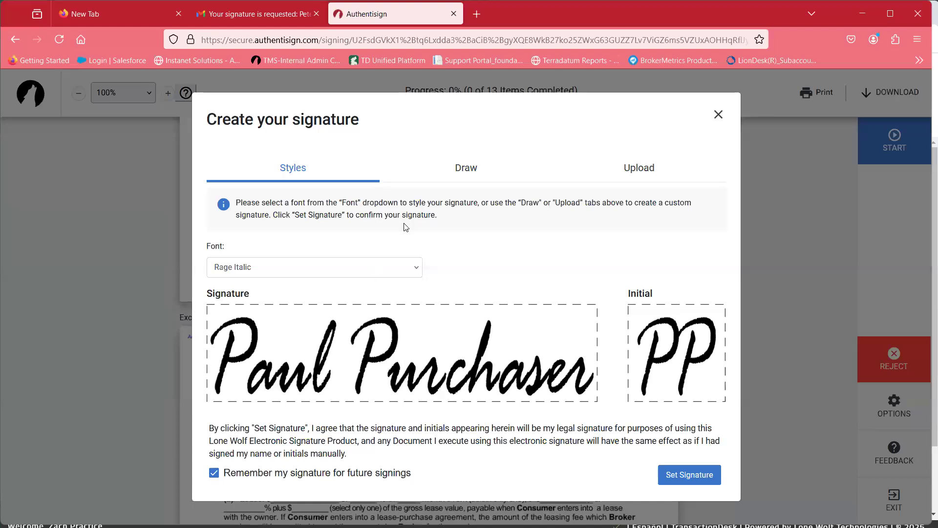
left_click(375, 267)
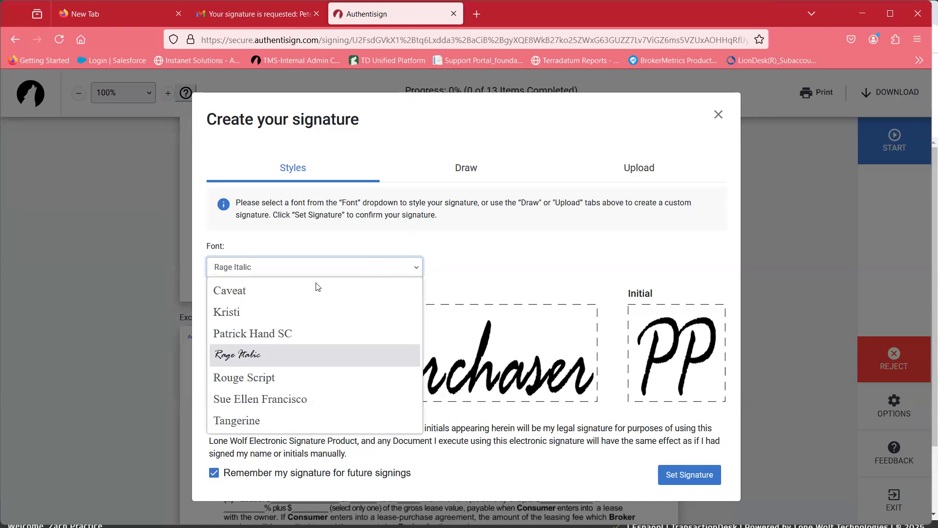
left_click(244, 423)
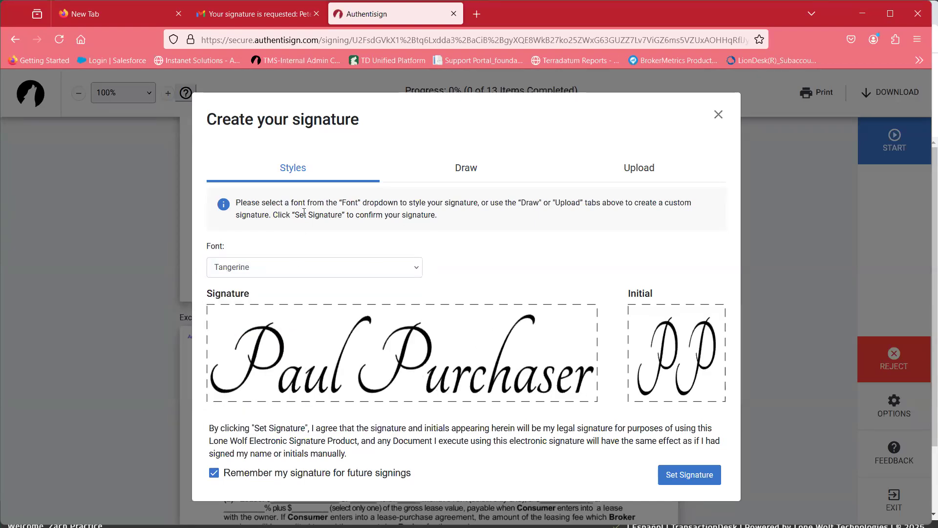
Step: Look at the Draw and Upload signature options, return to Styles, and set the signature without remembering it for future signings
left_click(456, 176)
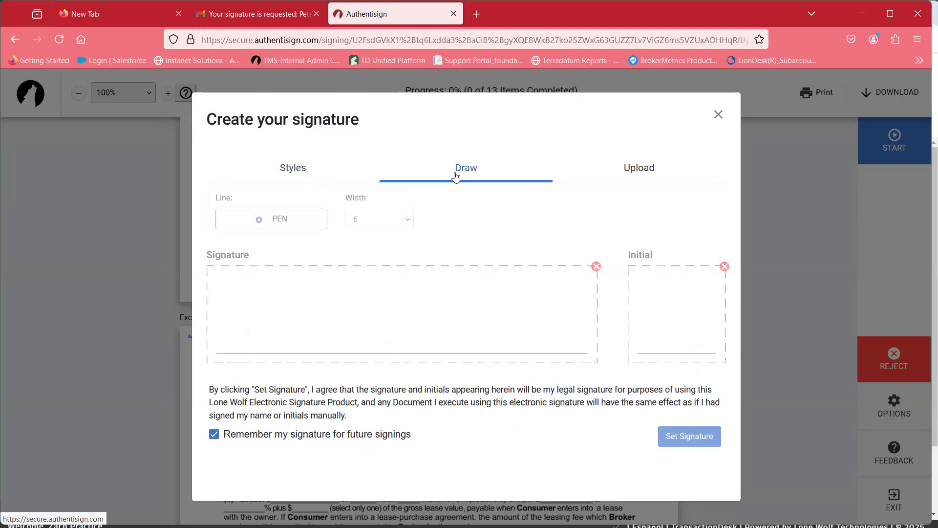
left_click(624, 171)
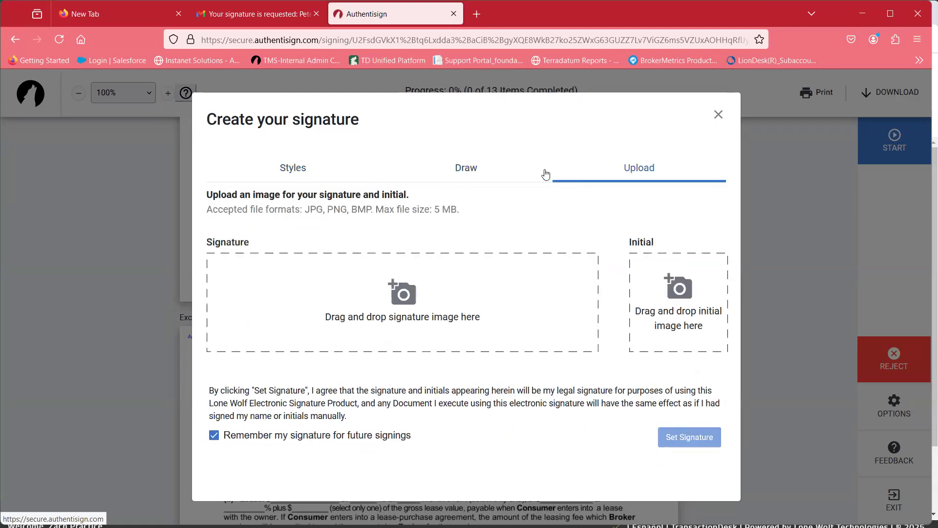
left_click(297, 175)
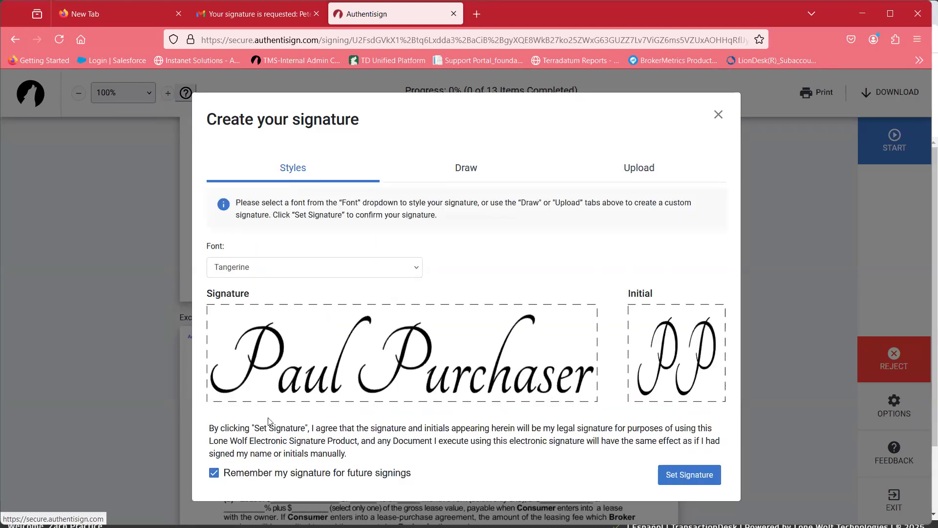
left_click(219, 478)
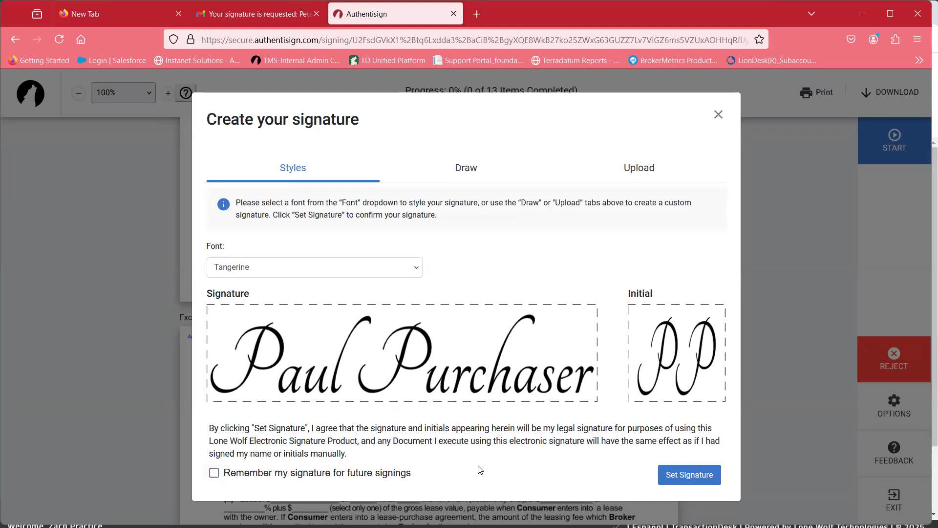
left_click(689, 475)
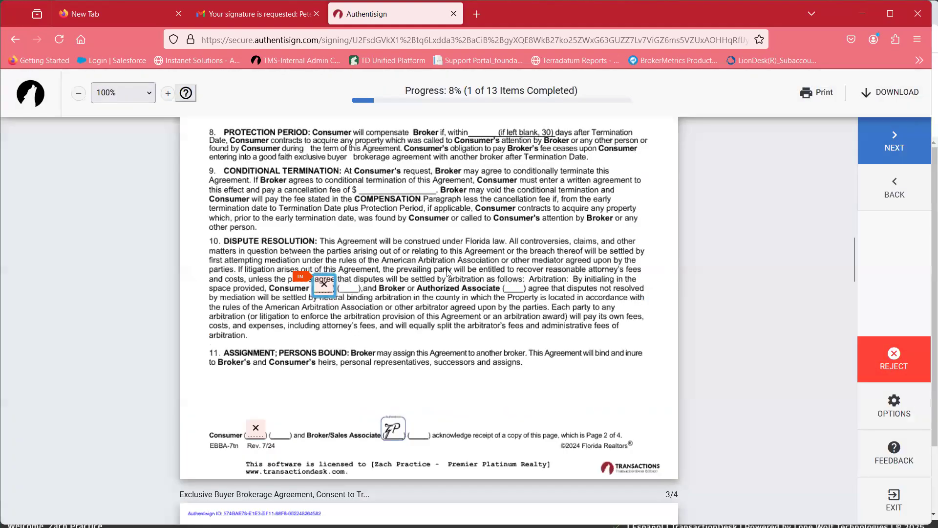
Step: Check the initials placed on page 1 and initial the dispute resolution clause and the consumer footer field on page 2
scroll(402, 231, "up", 8)
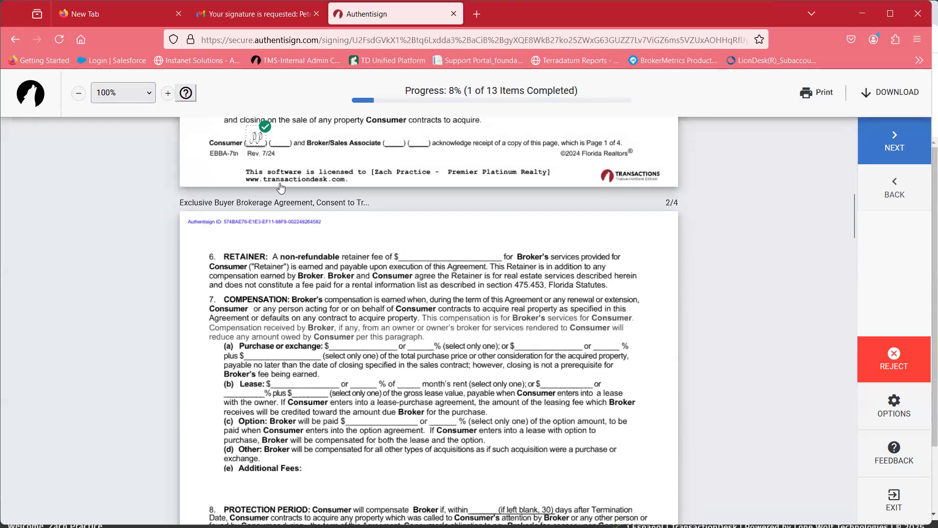
scroll(315, 225, "down", 6)
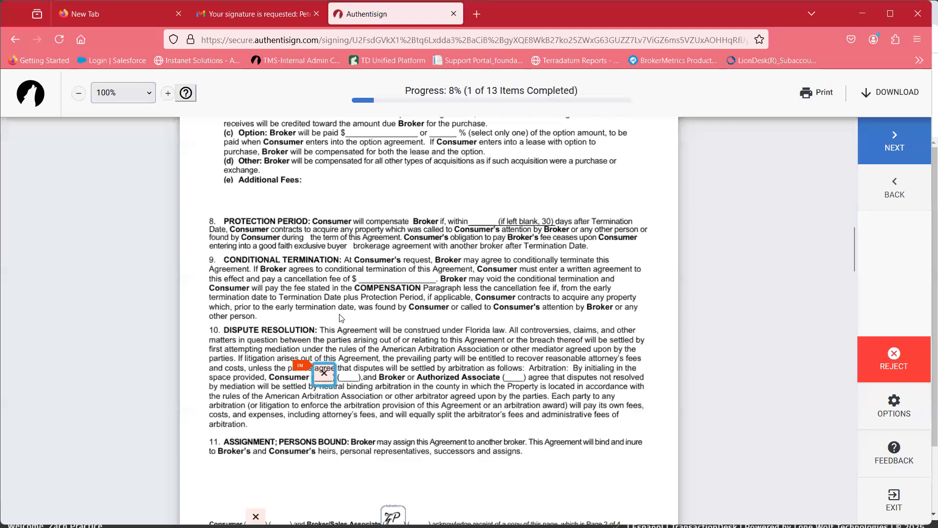
left_click(323, 376)
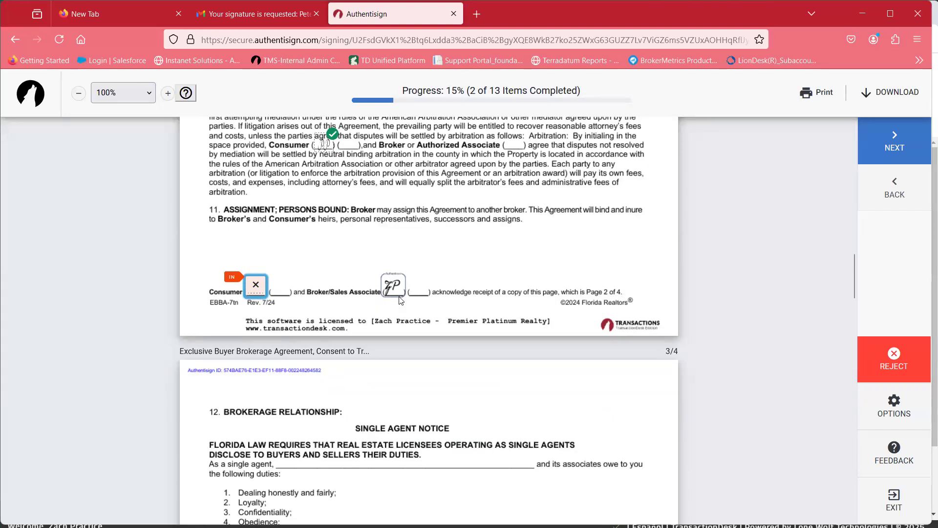
left_click(258, 291)
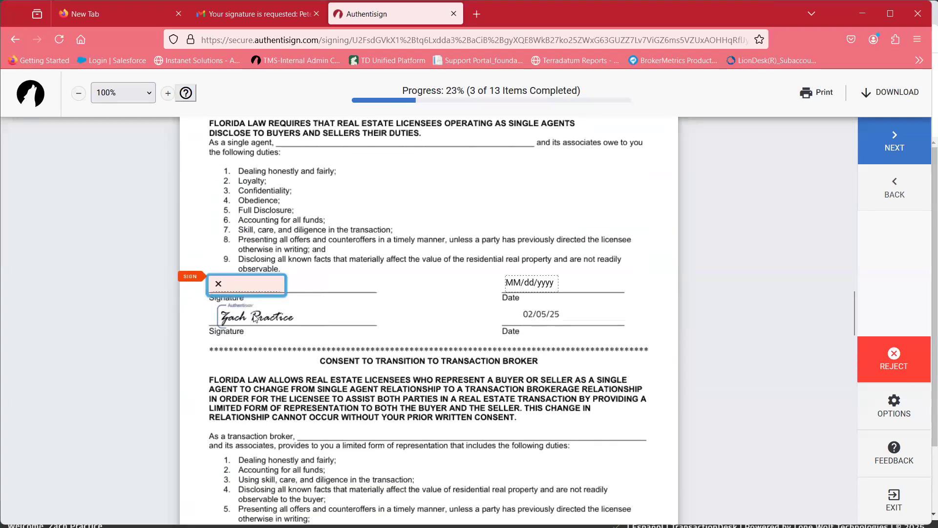
Step: Sign and initial page 3 of the brokerage agreement, and complete both consumer signatures and the footer initials on page 4
left_click(265, 291)
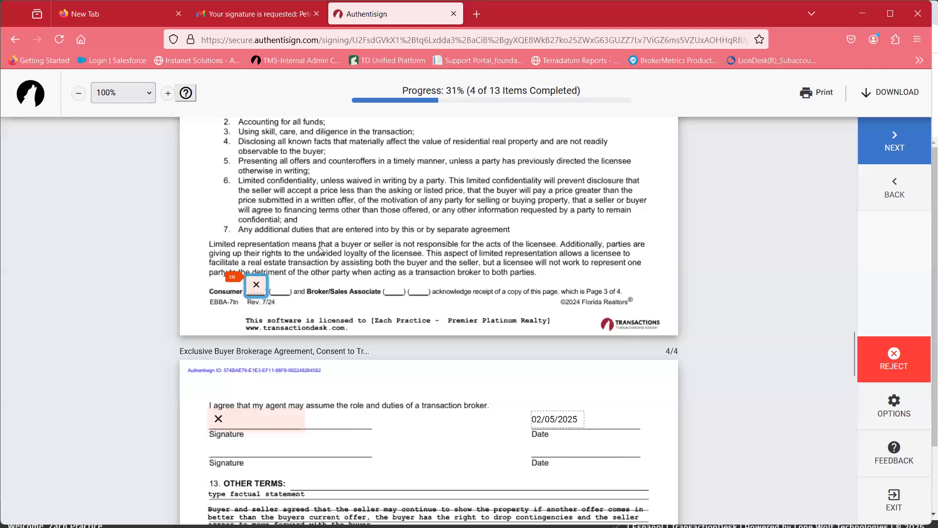
left_click(265, 285)
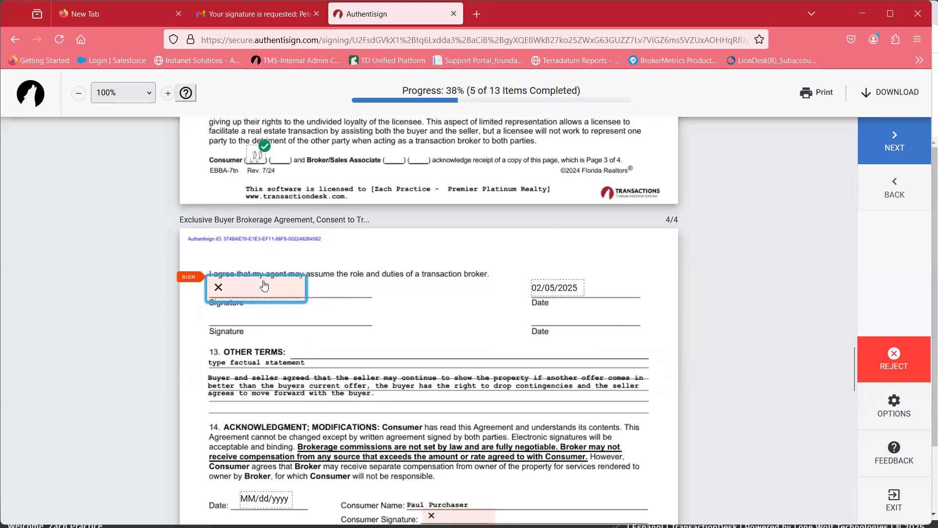
left_click(263, 285)
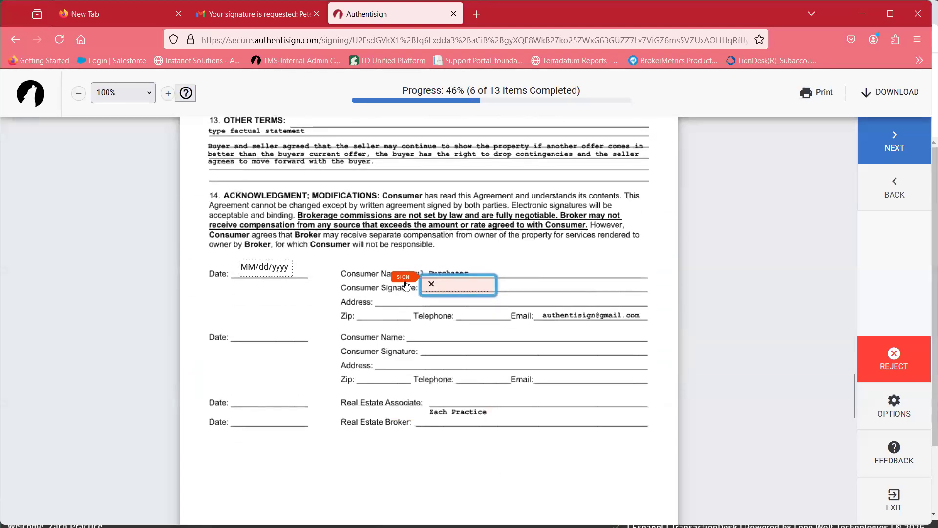
left_click(430, 289)
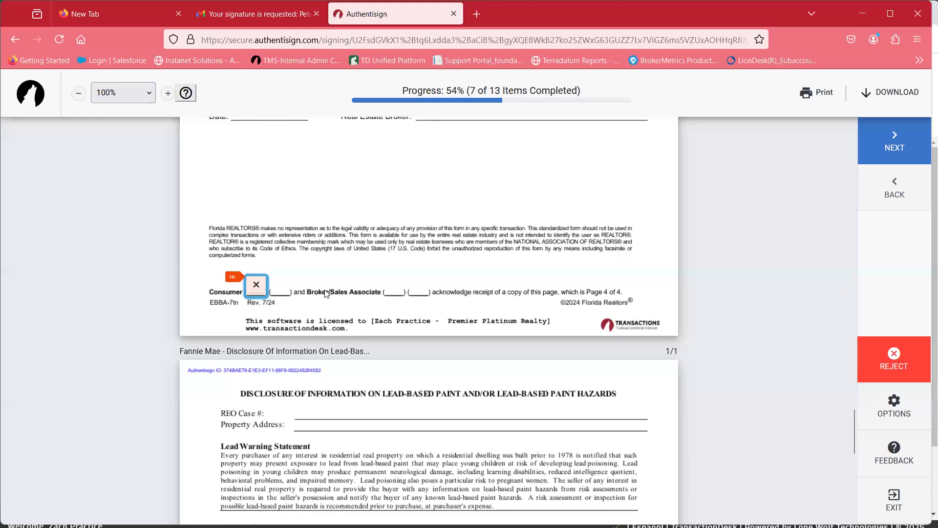
left_click(266, 292)
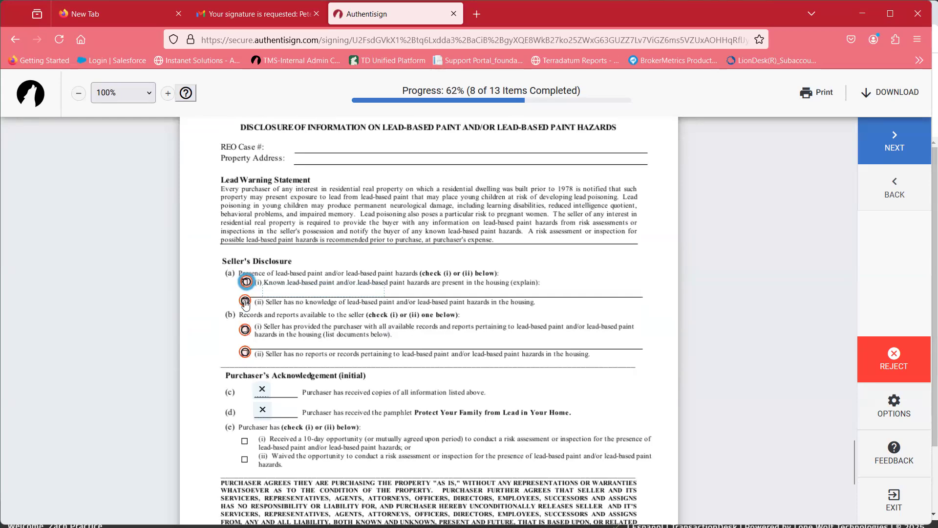
Step: Under Seller's Disclosure, select option (i), known lead-based paint hazards present, for (a) and option (ii), no reports or records, for (b)
left_click(246, 301)
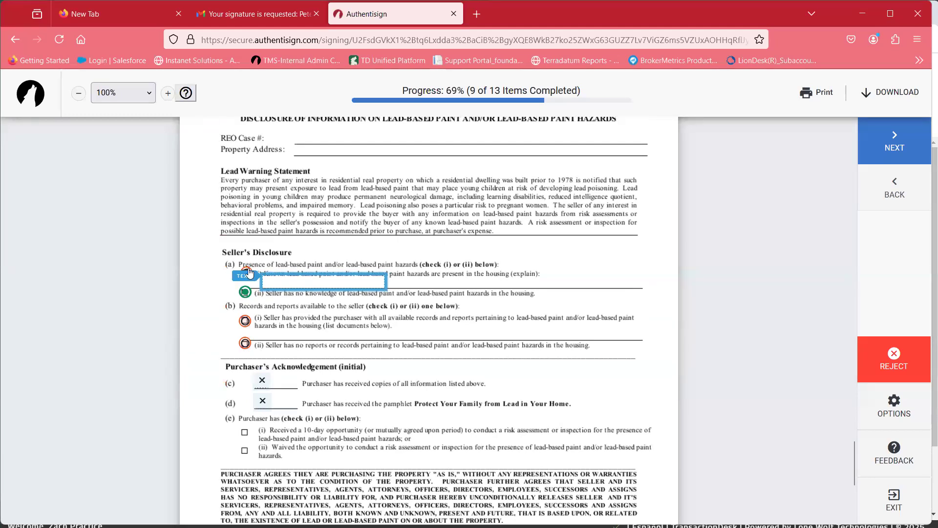
left_click(260, 284)
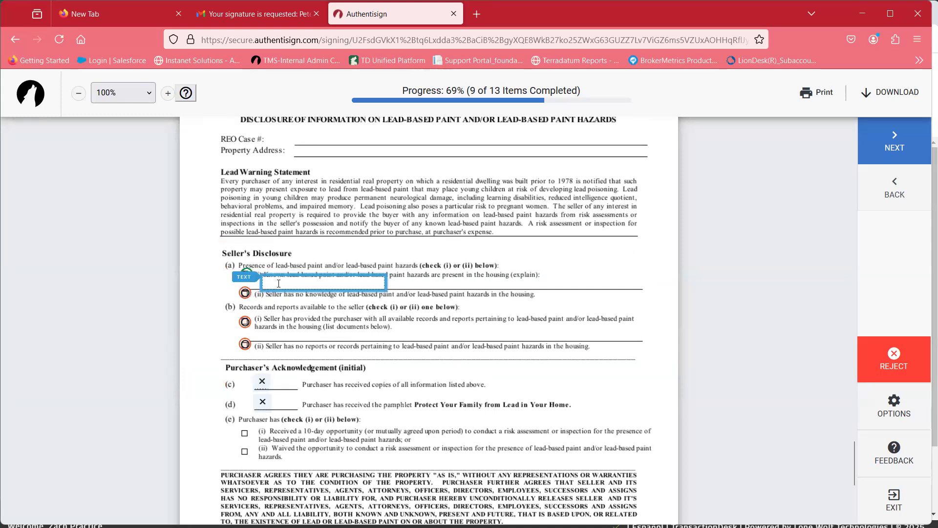
left_click(245, 321)
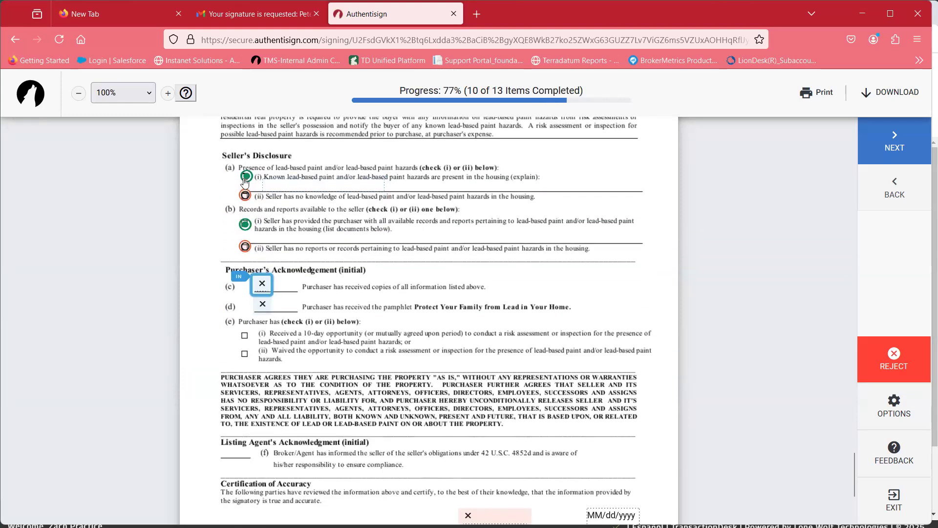
left_click(246, 248)
Step: Accept and initial items (c) and (d) of the Purchaser's Acknowledgement on the lead-based paint disclosure
left_click(263, 286)
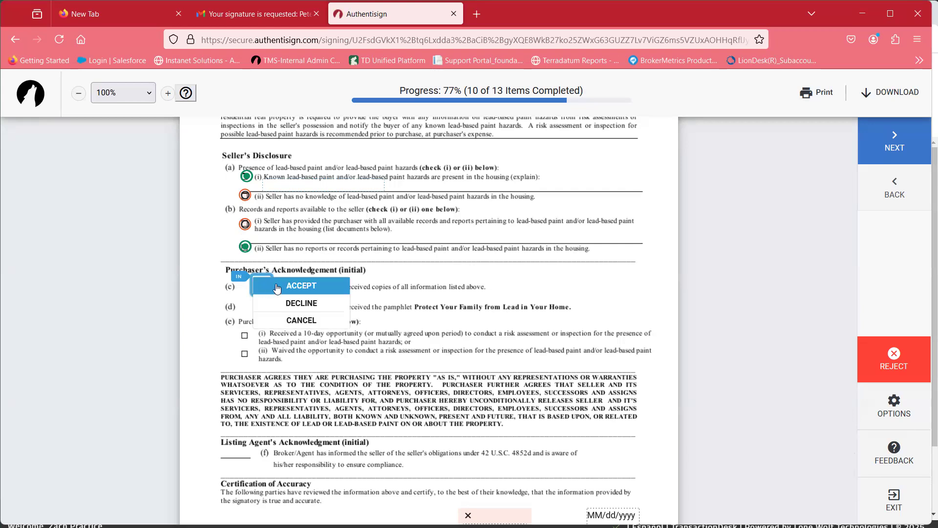
left_click(297, 287)
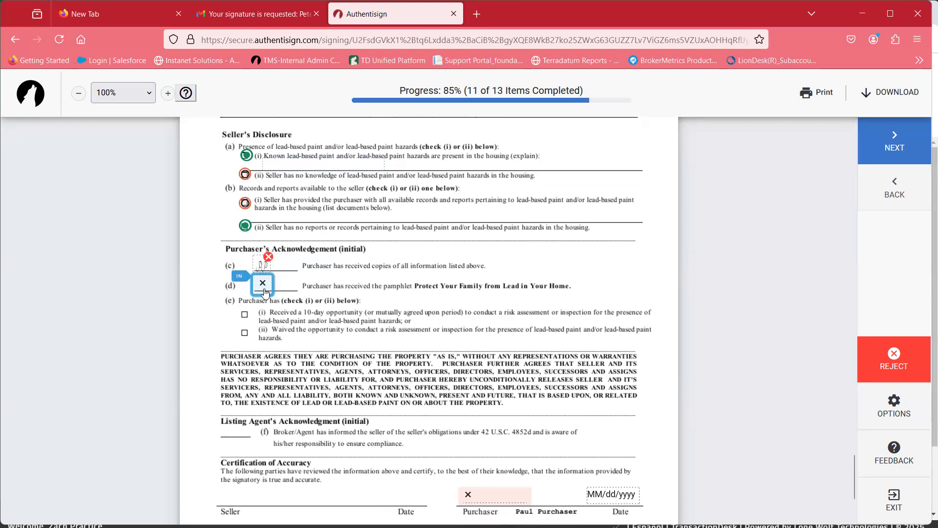
left_click(264, 293)
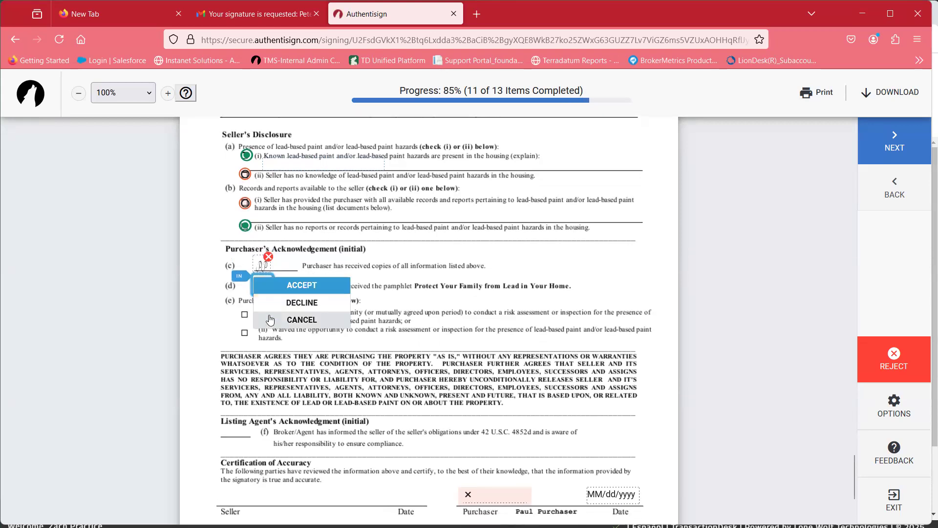
left_click(296, 287)
Step: Sign the purchaser line under Certification of Accuracy and, after reviewing the documents, complete the signing
scroll(384, 194, "up", 2)
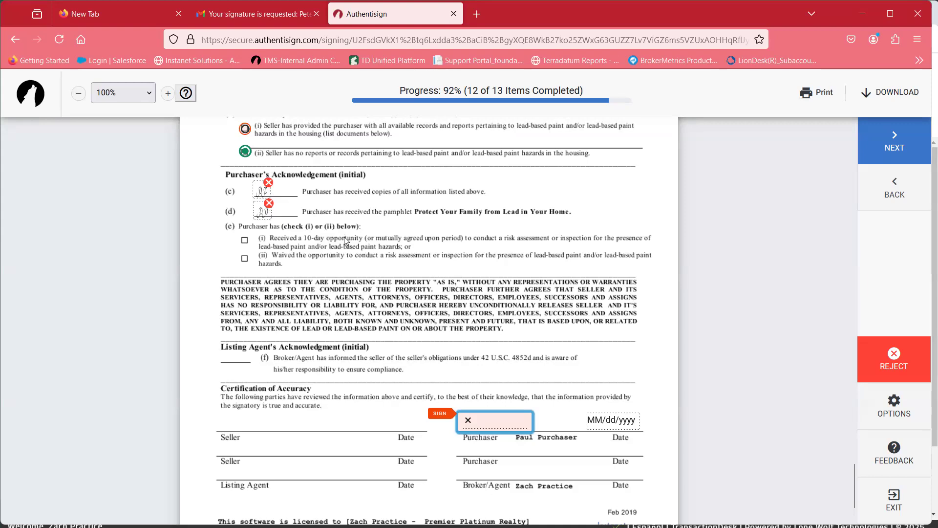
scroll(414, 263, "down", 2)
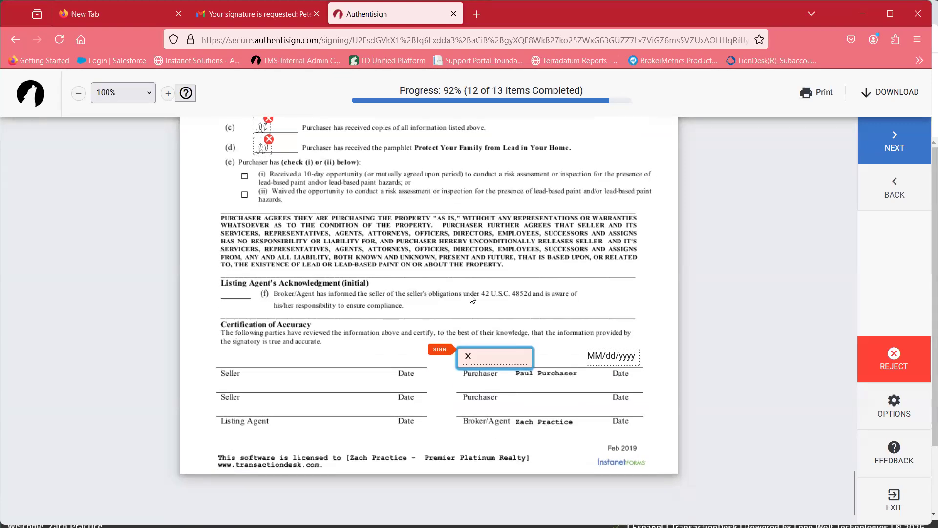
left_click(485, 363)
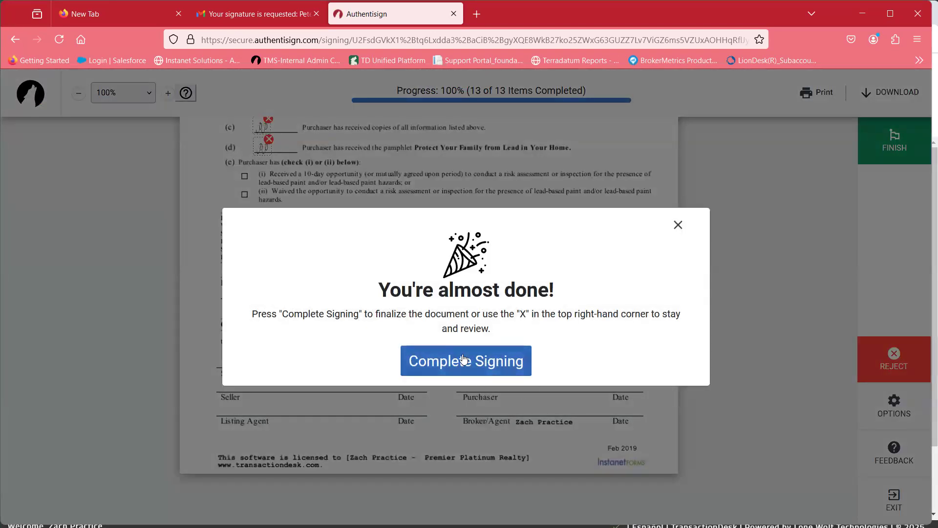
left_click(678, 226)
scroll(528, 312, "up", 10)
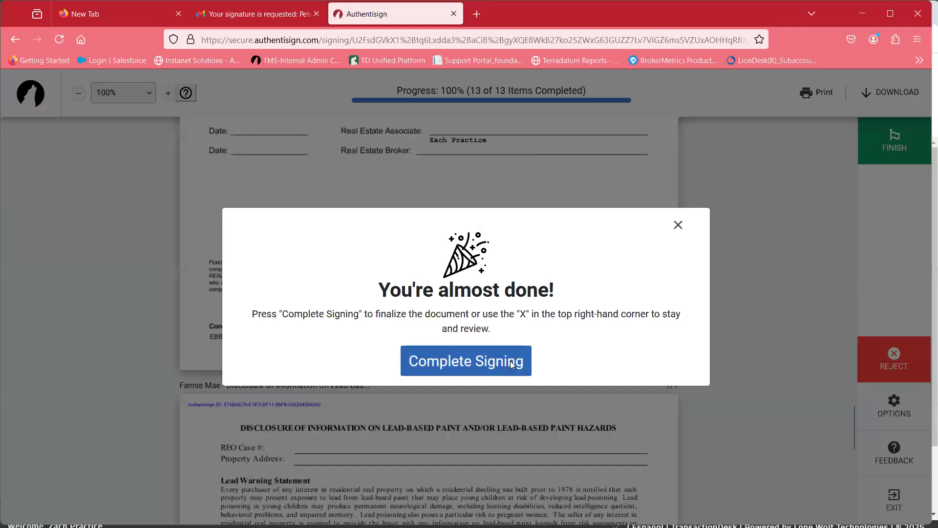
left_click(511, 356)
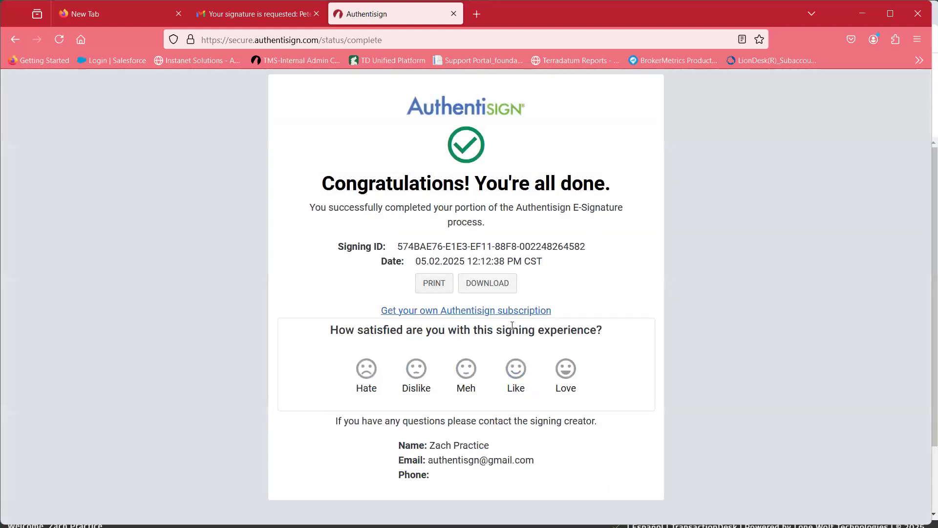
Step: Rate the signing experience as Love and send the feedback comment "we love Authentisign"
left_click(571, 370)
left_click(465, 420)
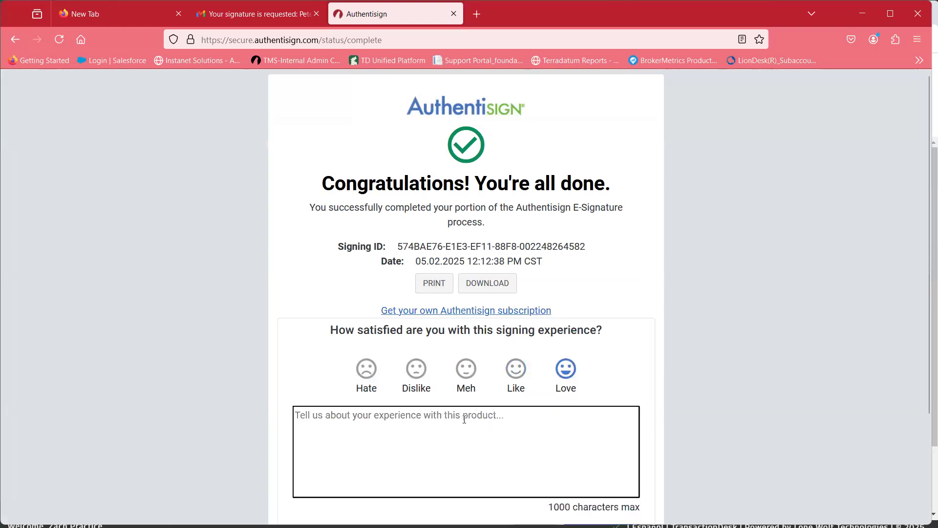
type("we love Aut")
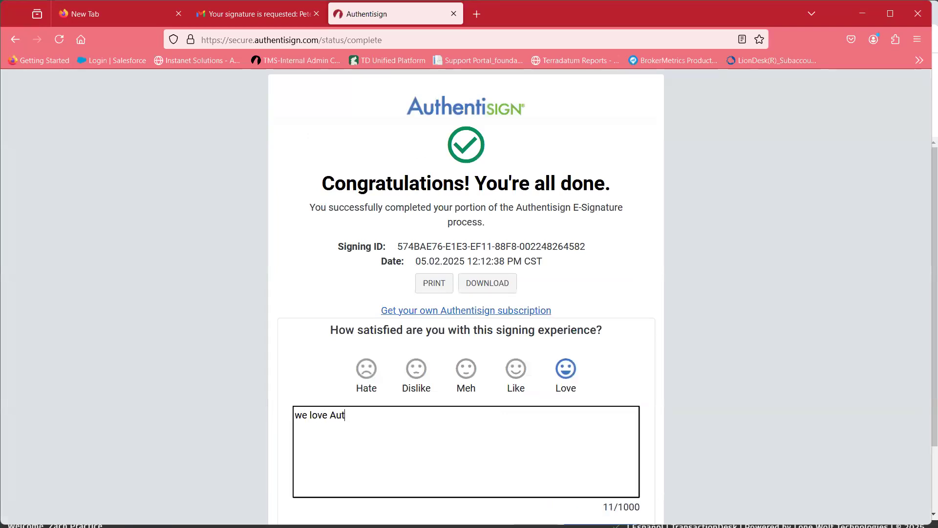
type("hentisign")
scroll(631, 344, "down", 3)
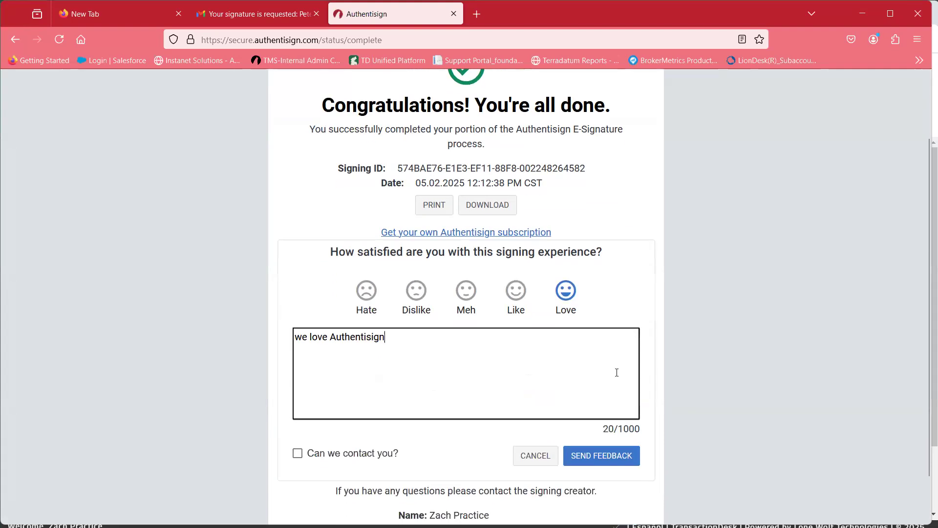
left_click(600, 455)
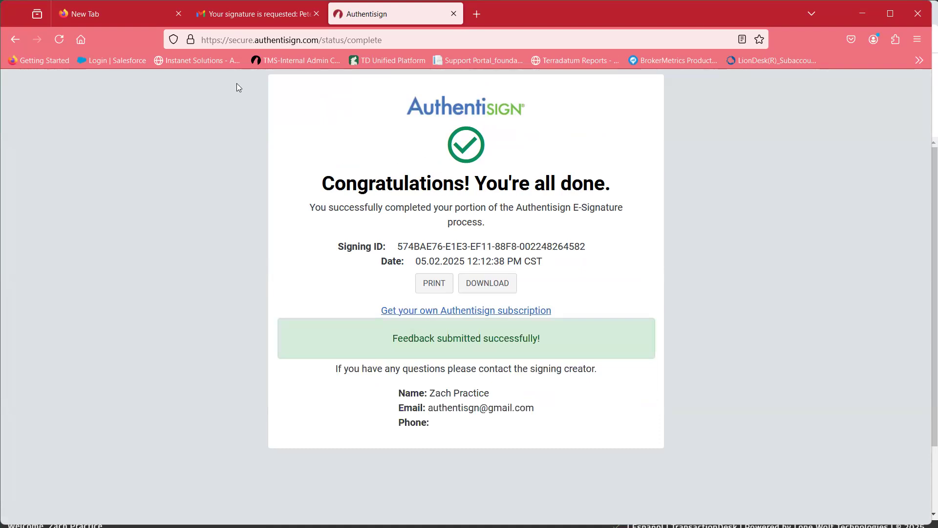
Step: Switch to Gmail and check the inbox for the signing completion email with the signed documents attached
mouse_move(239, 17)
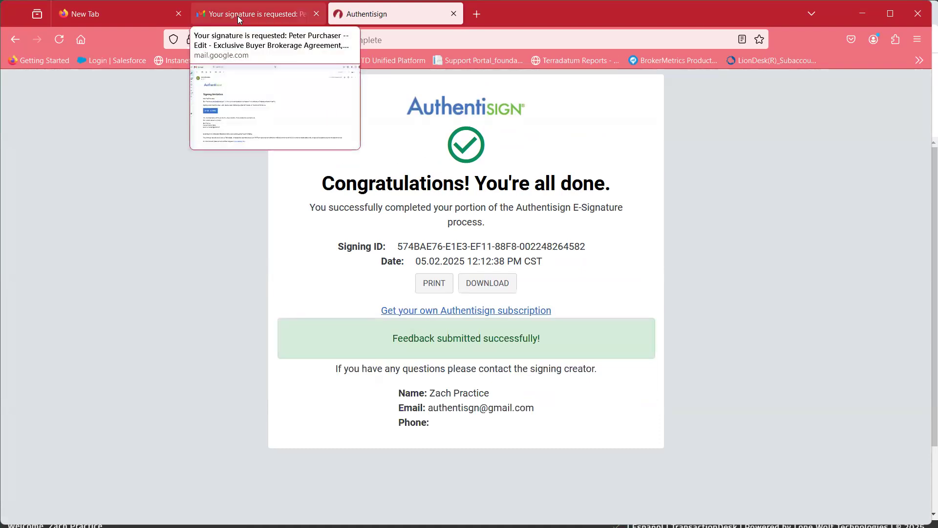
key("alt+Tab")
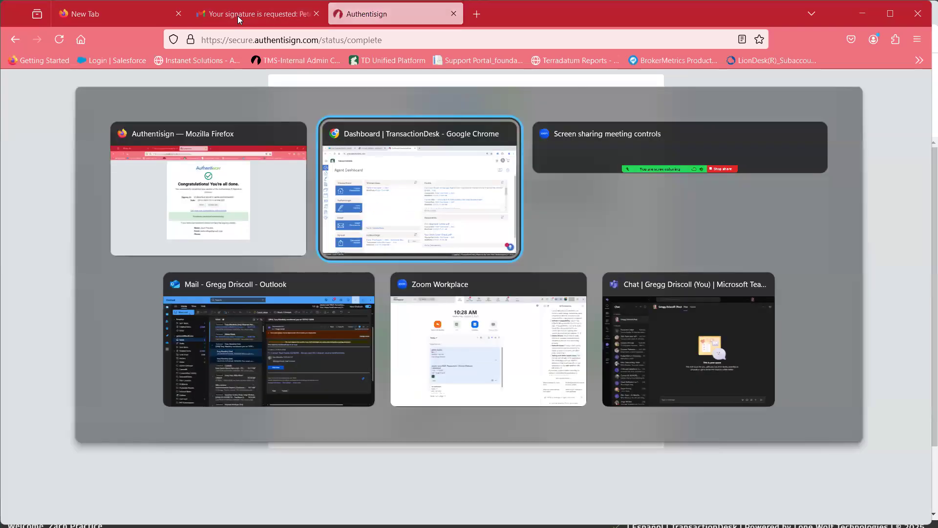
key("alt+shift+Tab")
left_click(238, 16)
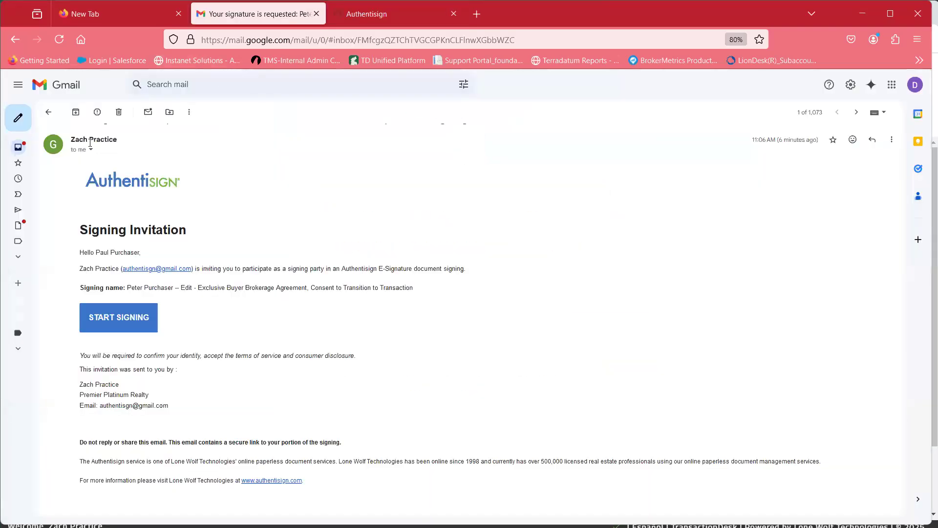
left_click(19, 147)
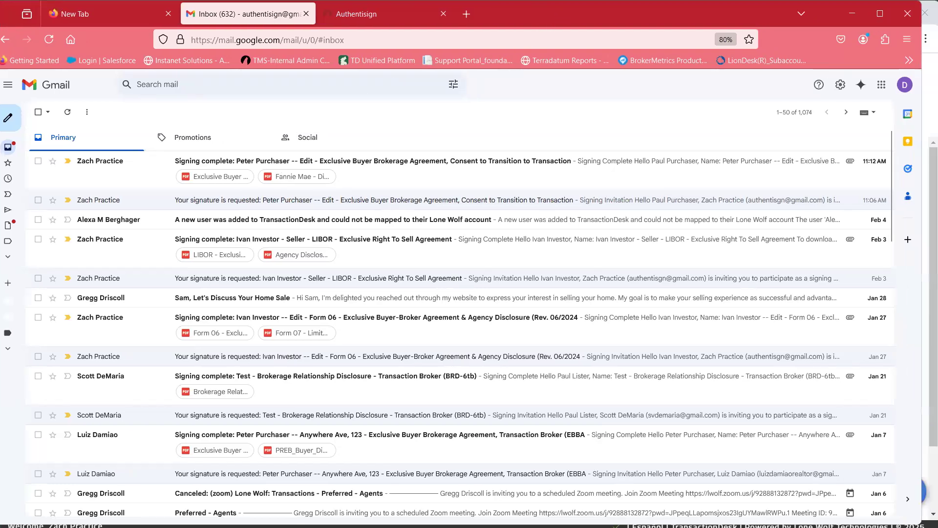
Step: Return to TransactionDesk and open the signed Exclusive Buyer Brokerage Agreement folder in the documents of the purchaser's transaction
left_click_drag(529, 8, 0, 7)
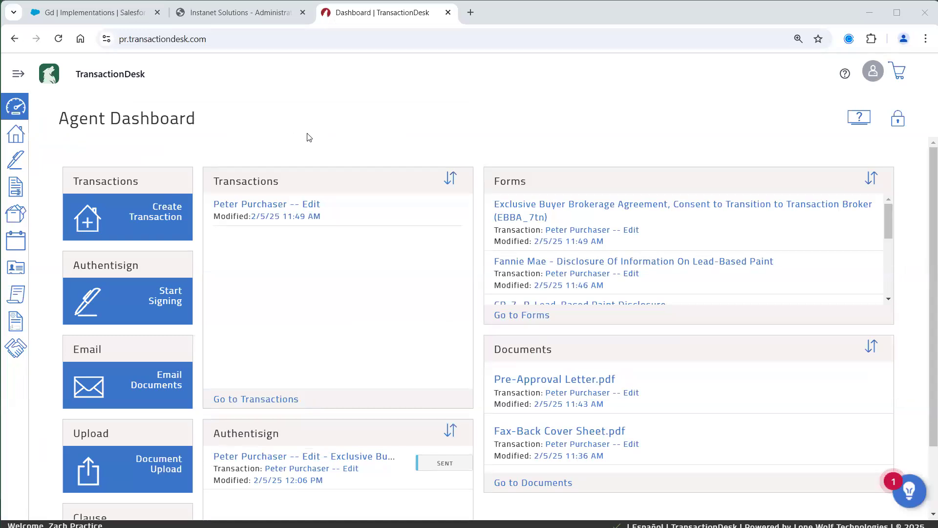
left_click(254, 205)
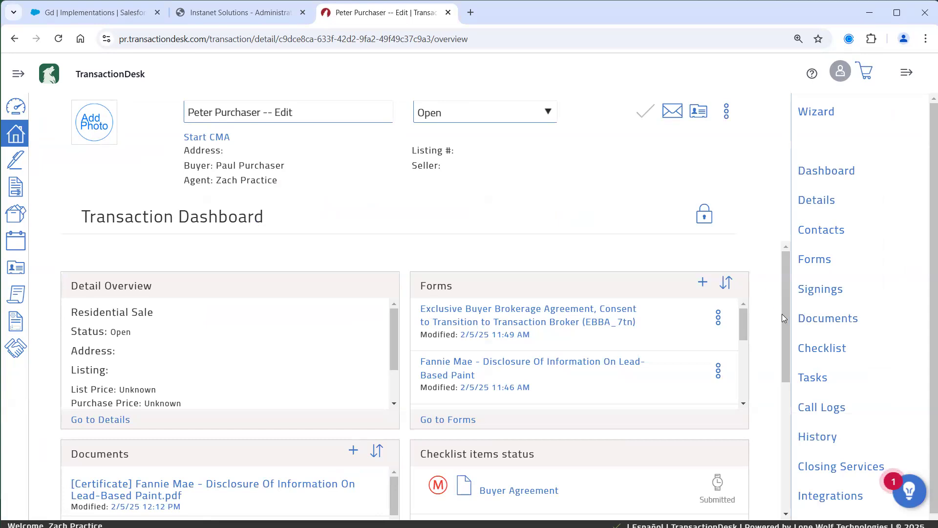
left_click(802, 318)
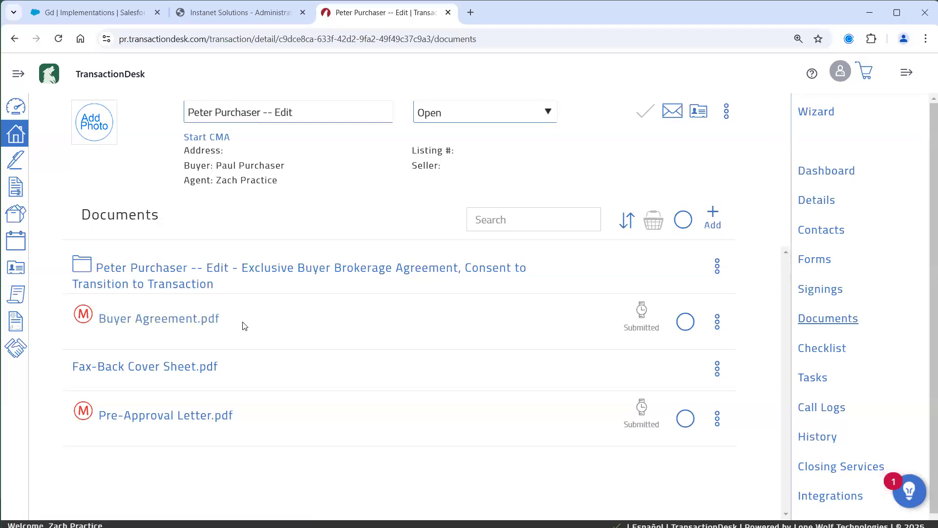
left_click(238, 278)
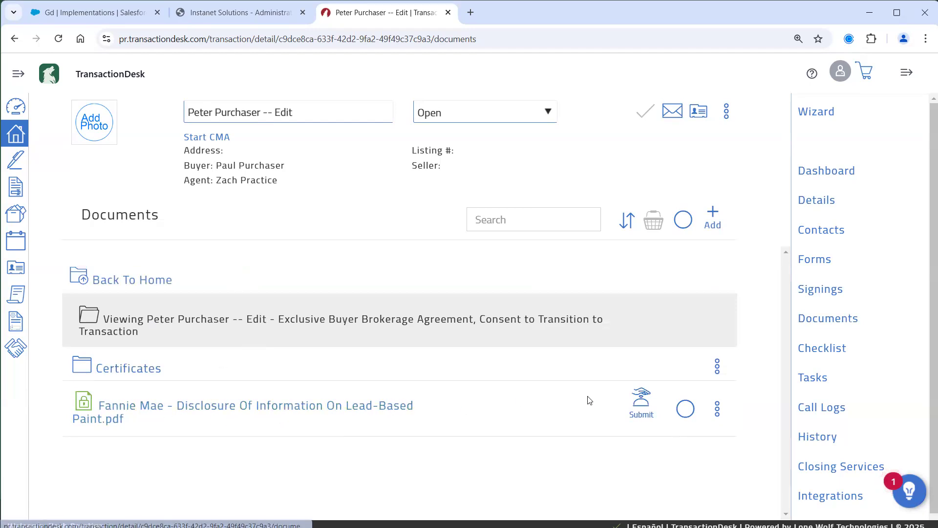
Step: Submit the signed Fannie Mae lead-based paint disclosure PDF with the option "I Don't Have a Checklist Item" after checking the available checklist items
left_click(639, 408)
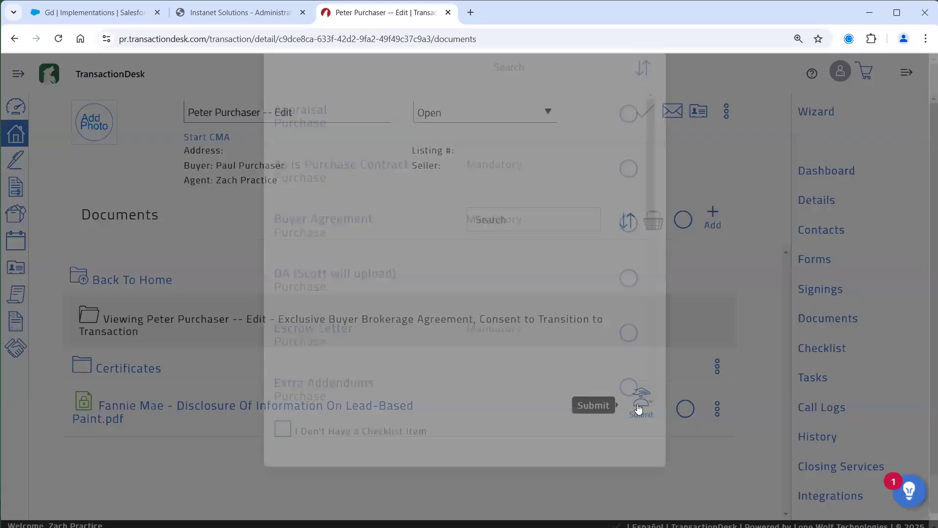
scroll(516, 276, "down", 3)
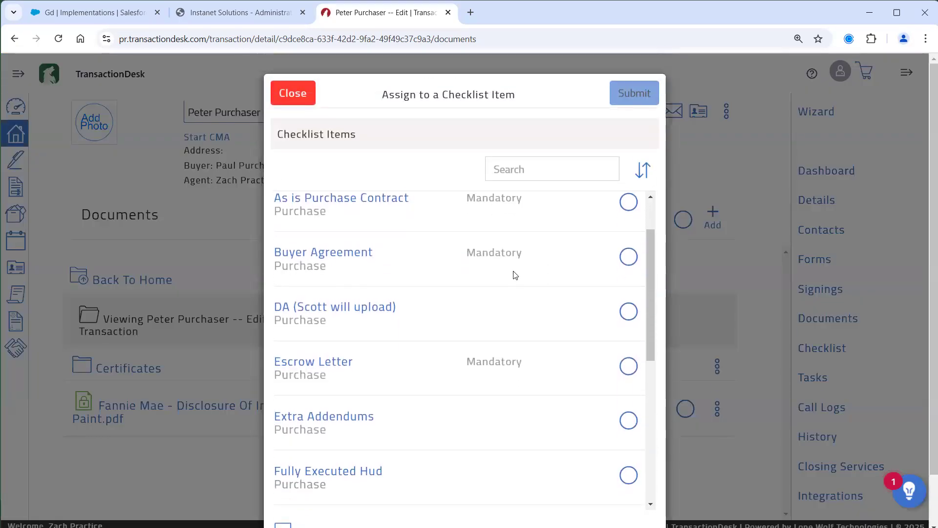
scroll(516, 275, "down", 4)
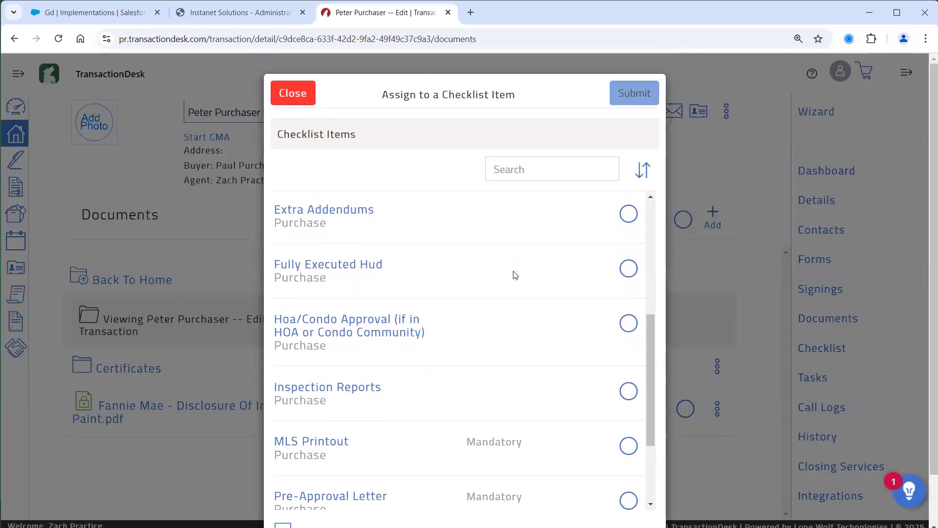
scroll(516, 275, "down", 1)
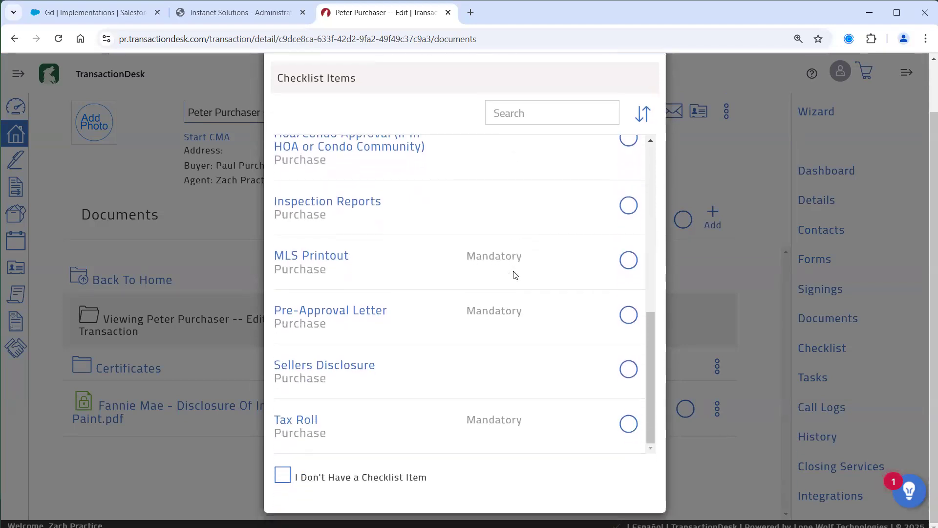
scroll(516, 275, "up", 4)
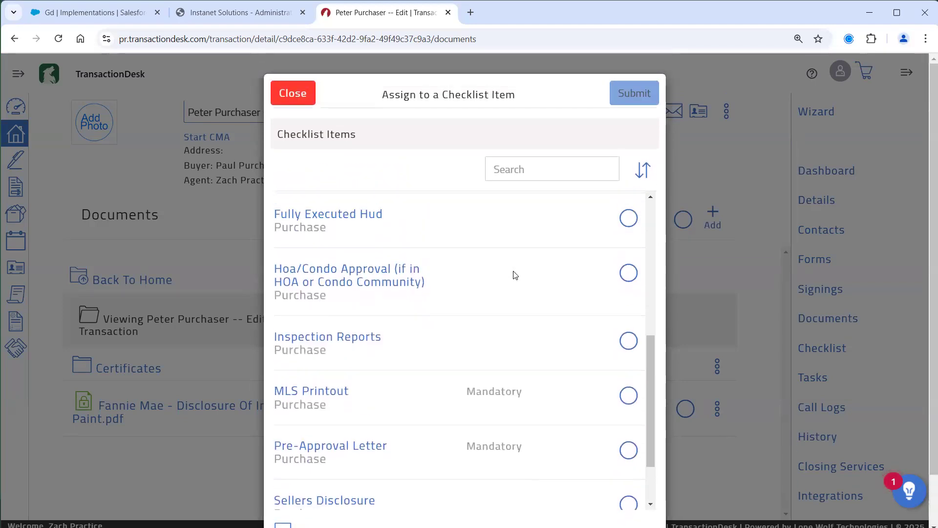
scroll(516, 275, "up", 3)
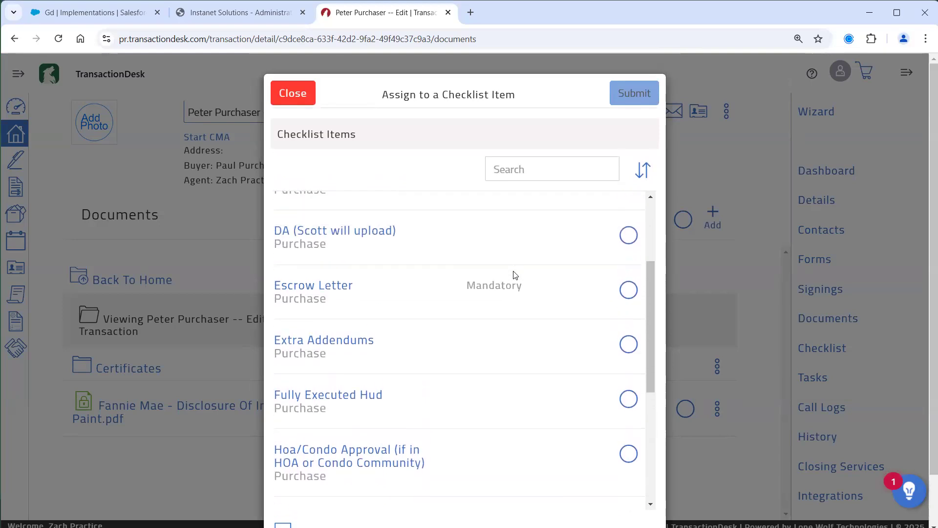
scroll(516, 275, "up", 2)
scroll(515, 276, "down", 1)
scroll(515, 275, "down", 7)
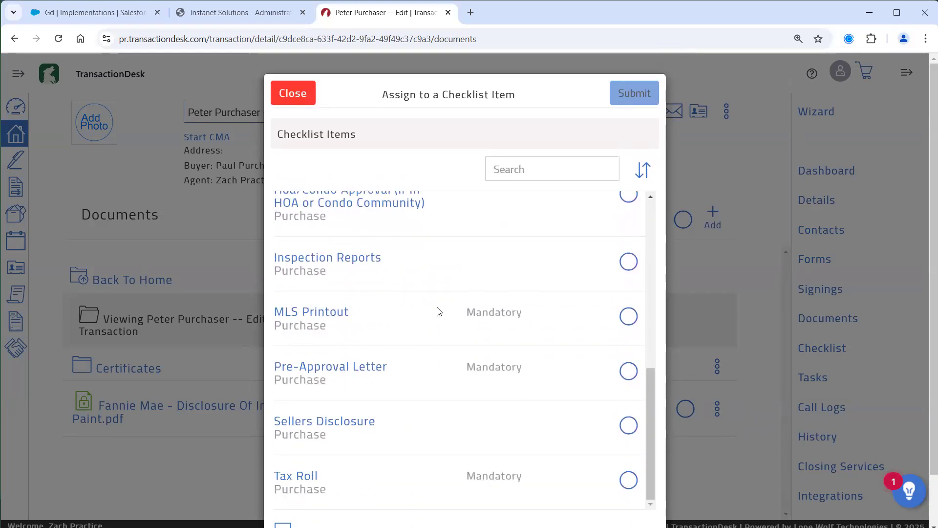
scroll(429, 320, "down", 1)
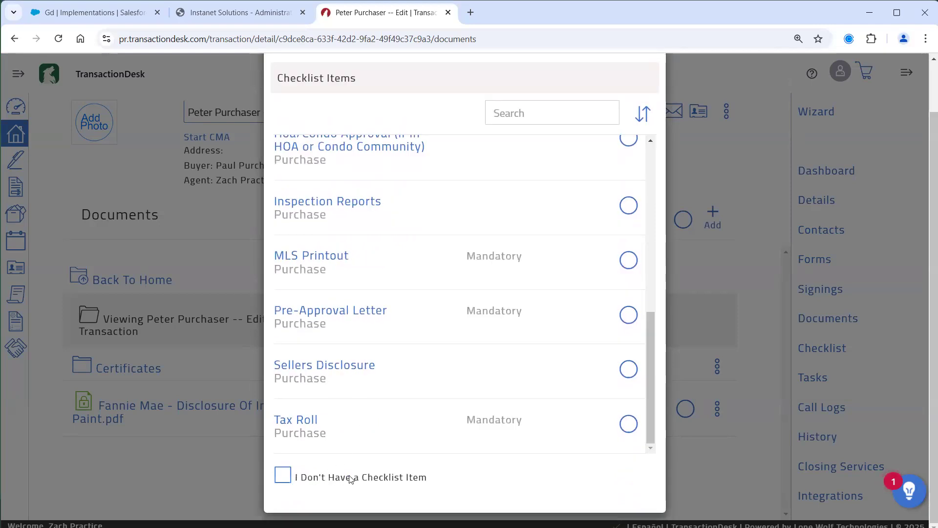
left_click(289, 477)
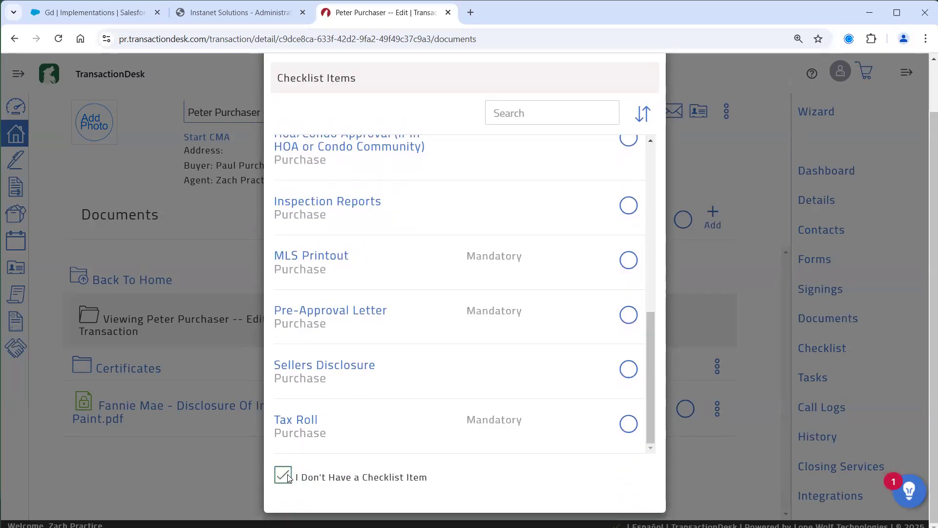
scroll(513, 317, "up", 8)
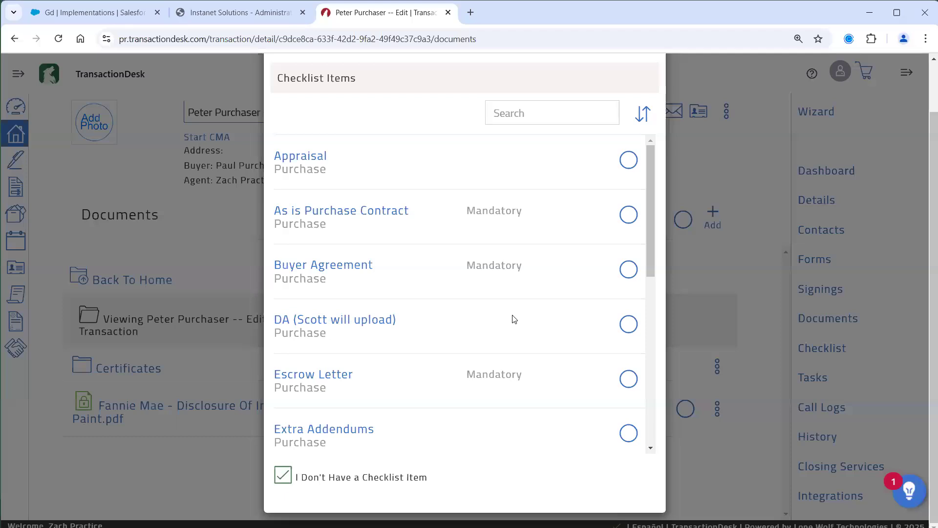
scroll(514, 319, "up", 1)
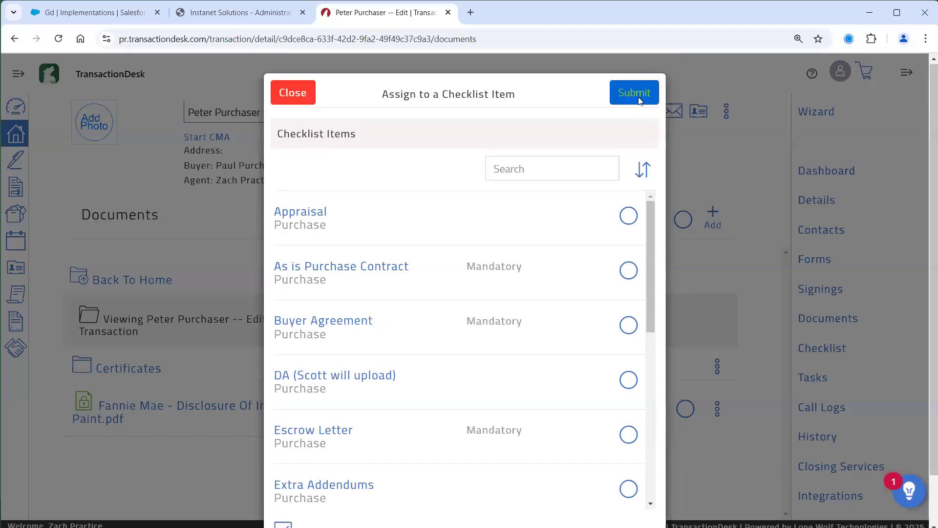
left_click(635, 93)
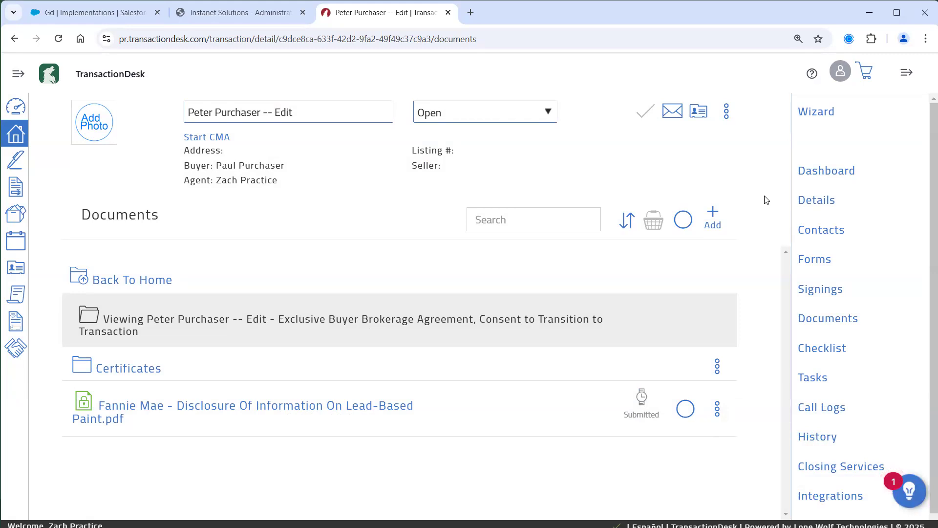
Step: Return to the main document list, open the transaction's checklist and review the submission status of all the purchase items
left_click(137, 284)
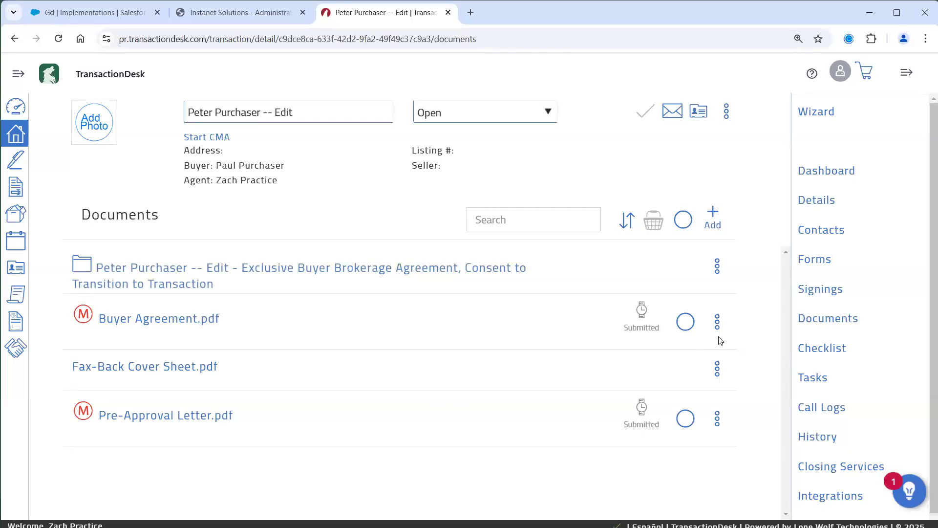
left_click(806, 351)
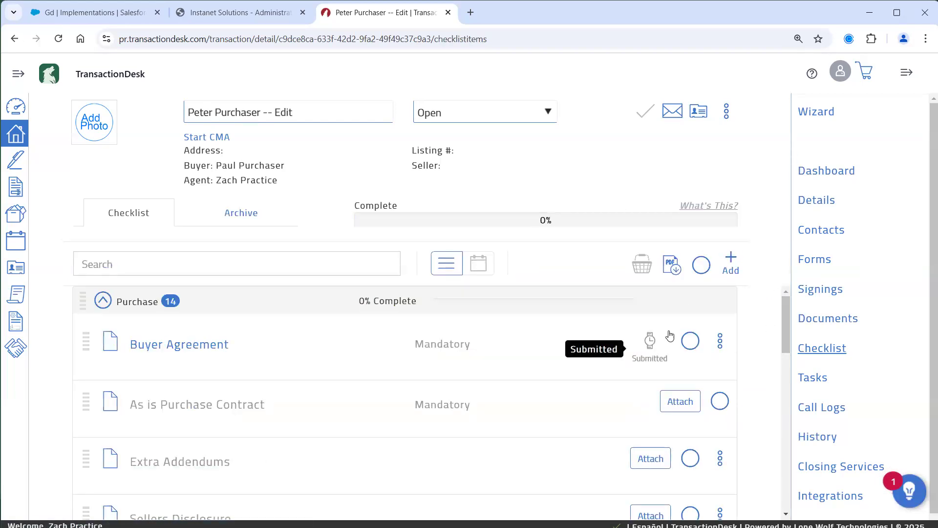
scroll(757, 320, "down", 1)
scroll(757, 320, "down", 3)
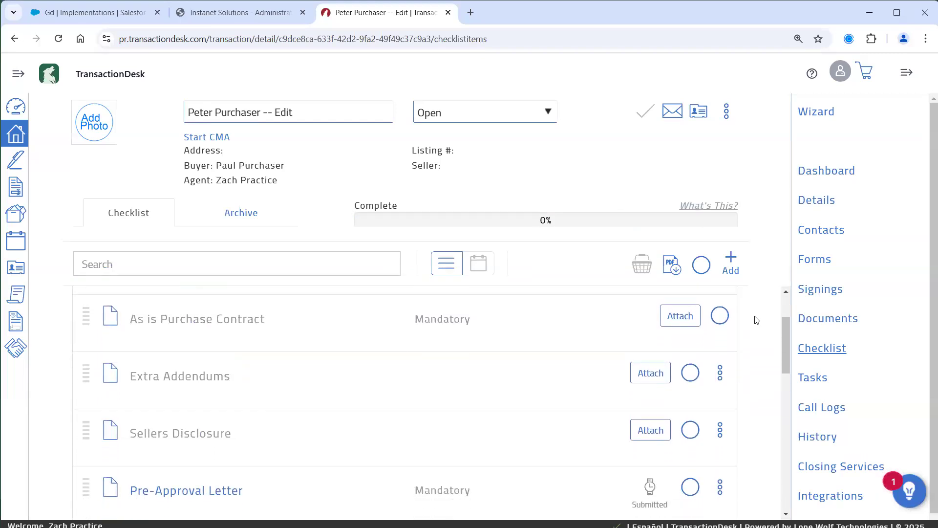
scroll(757, 320, "down", 2)
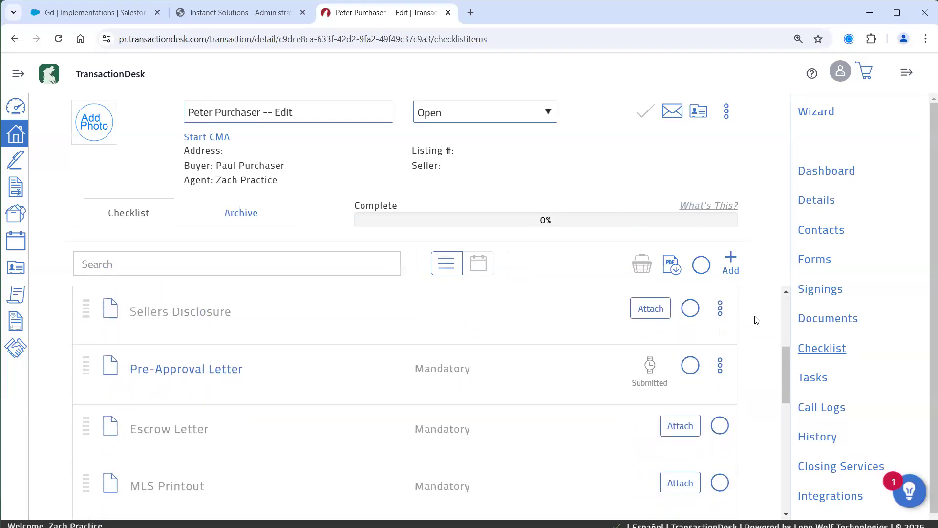
scroll(758, 320, "down", 4)
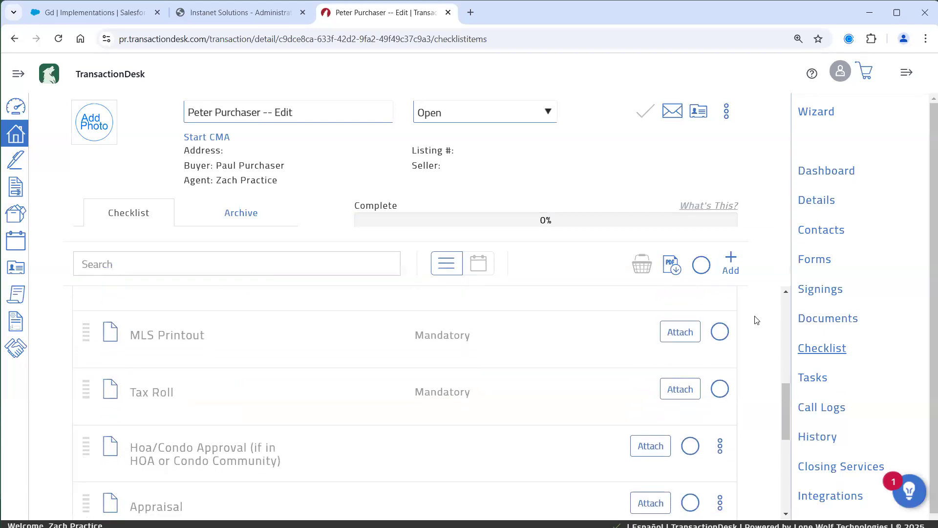
scroll(757, 320, "down", 3)
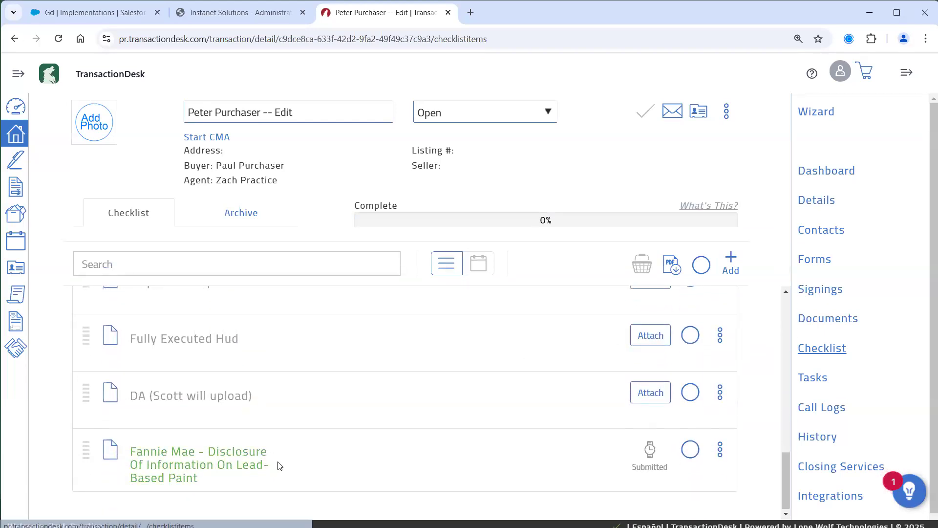
scroll(264, 392, "up", 1)
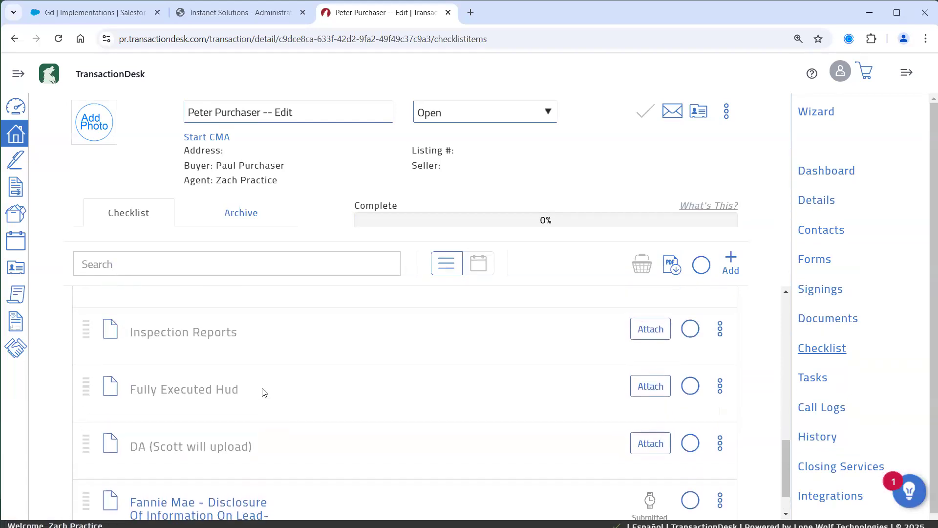
scroll(264, 393, "down", 1)
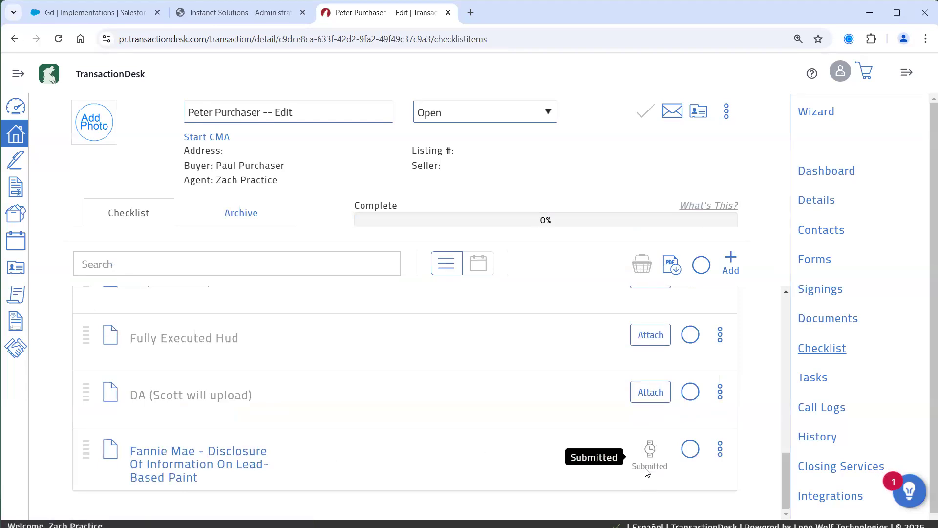
scroll(763, 459, "up", 1)
scroll(762, 459, "down", 1)
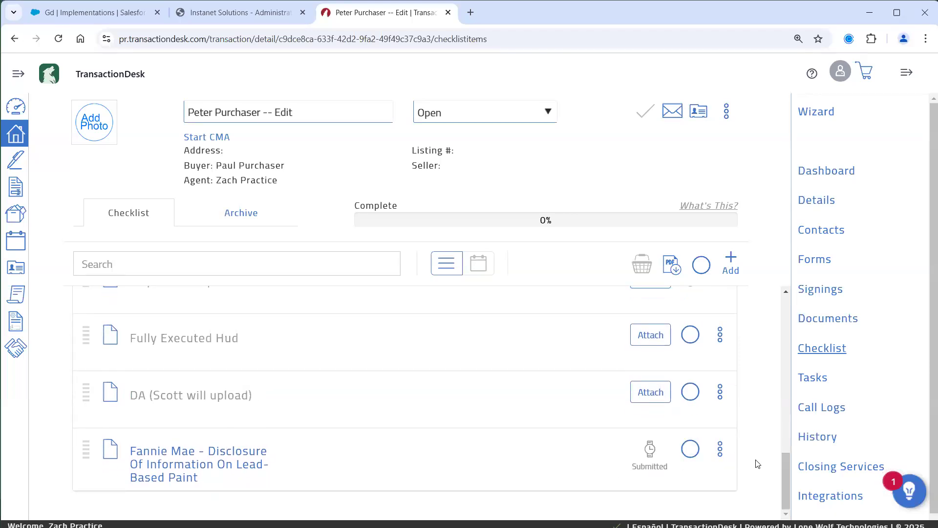
scroll(757, 464, "up", 5)
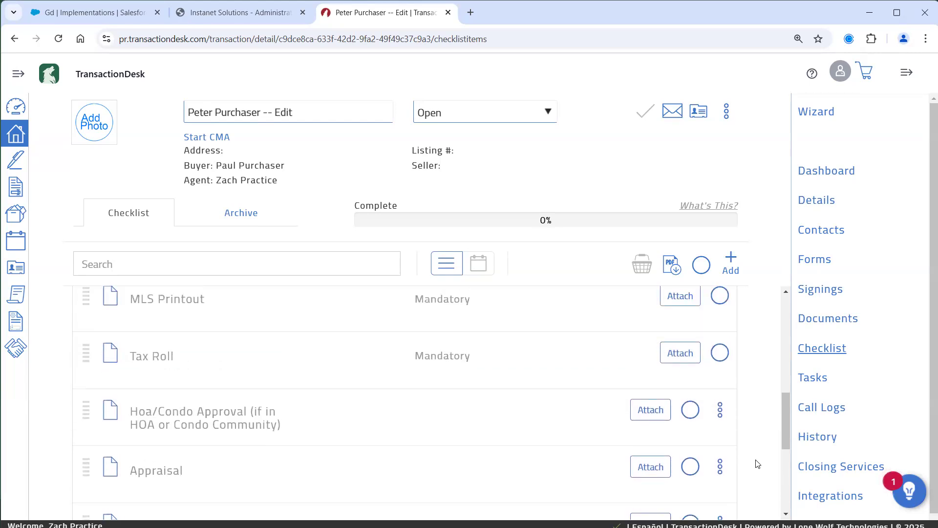
scroll(758, 464, "up", 5)
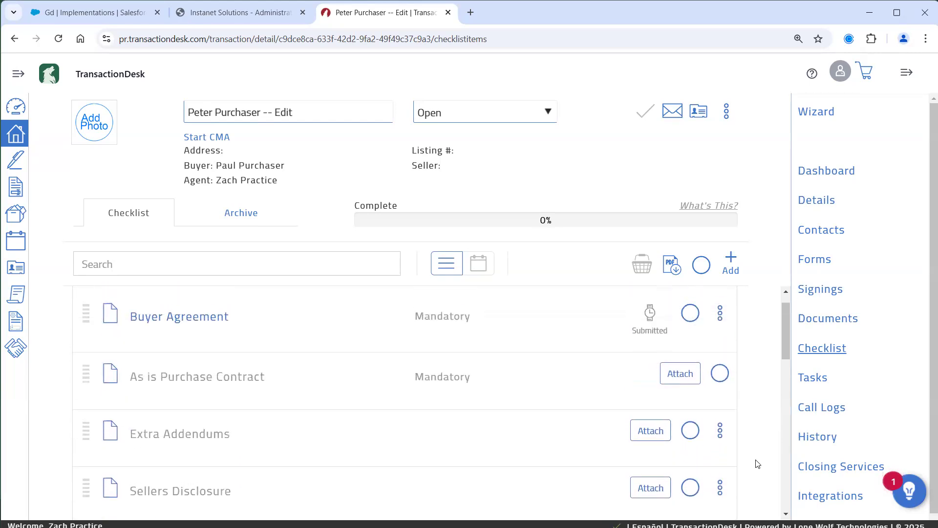
scroll(758, 464, "up", 1)
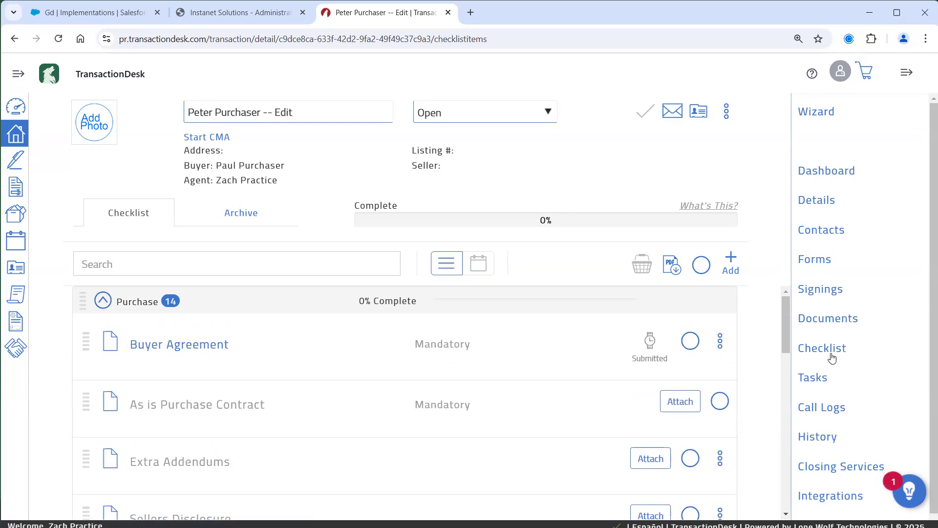
Step: Create a new folder named Misc in the transaction's documents
left_click(840, 321)
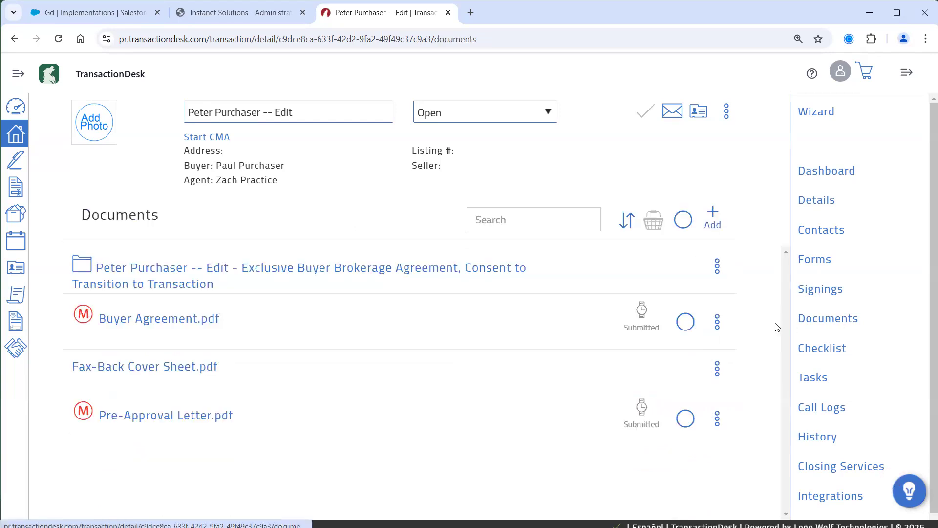
left_click(715, 215)
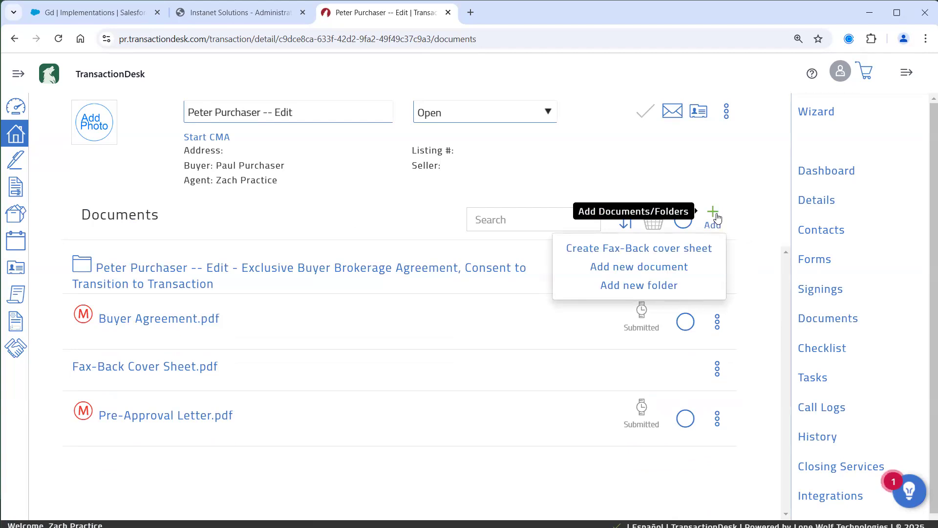
left_click(649, 292)
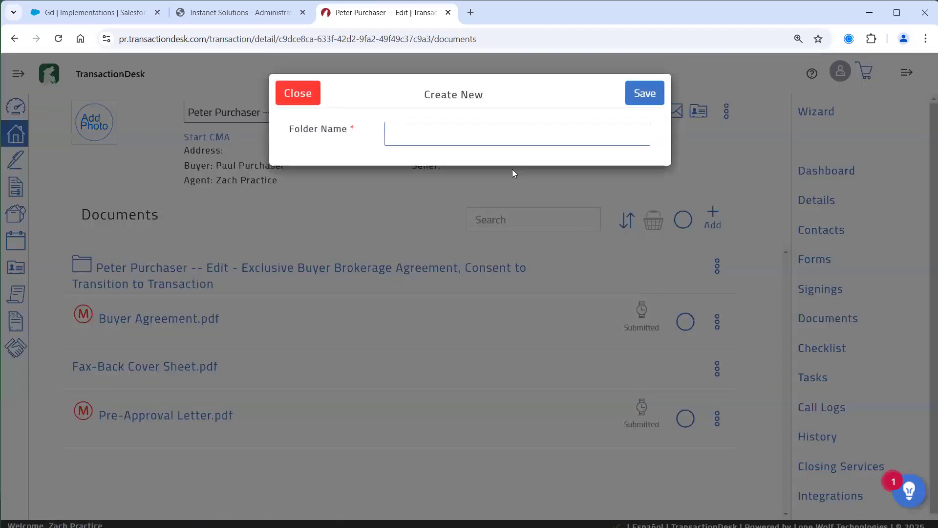
left_click(466, 134)
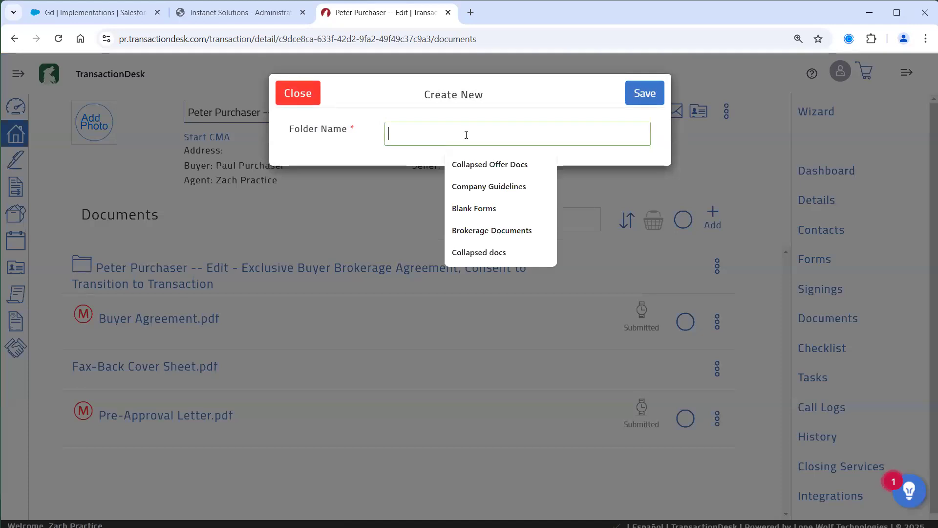
type("Misc")
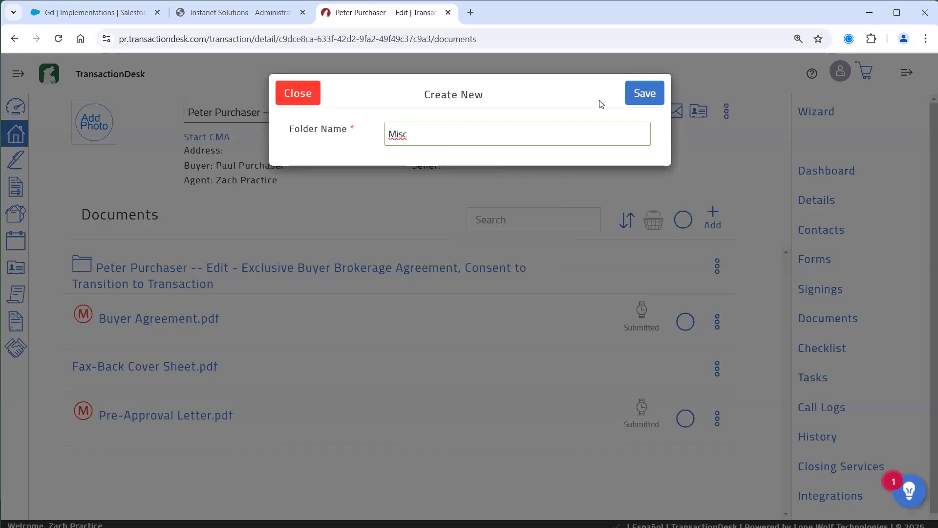
left_click(643, 95)
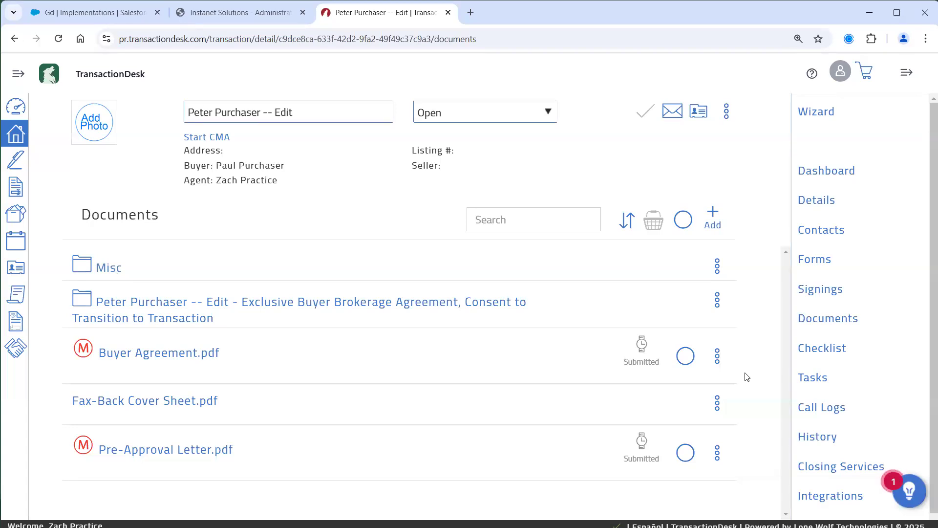
Step: Look over the transaction's checklist items, set the transaction's status to Ready for Review and save the change
left_click(821, 349)
scroll(758, 311, "down", 2)
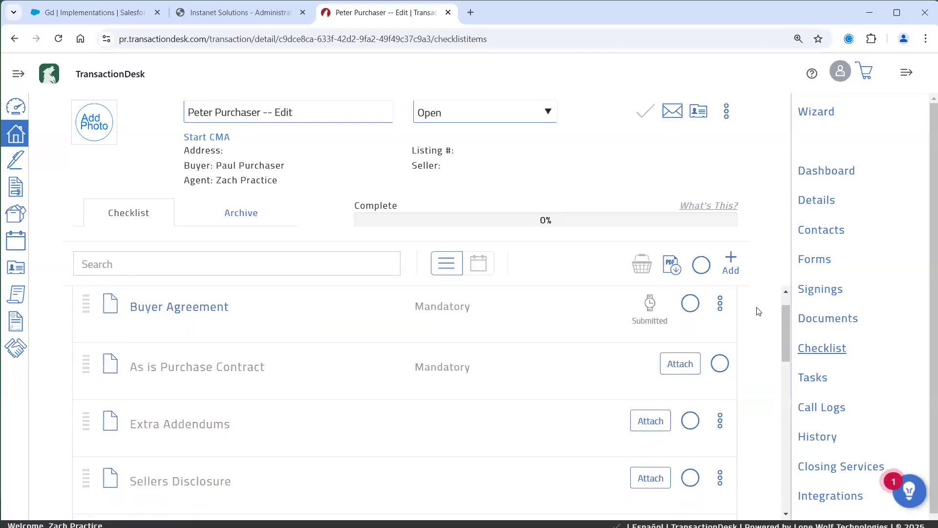
scroll(758, 311, "down", 2)
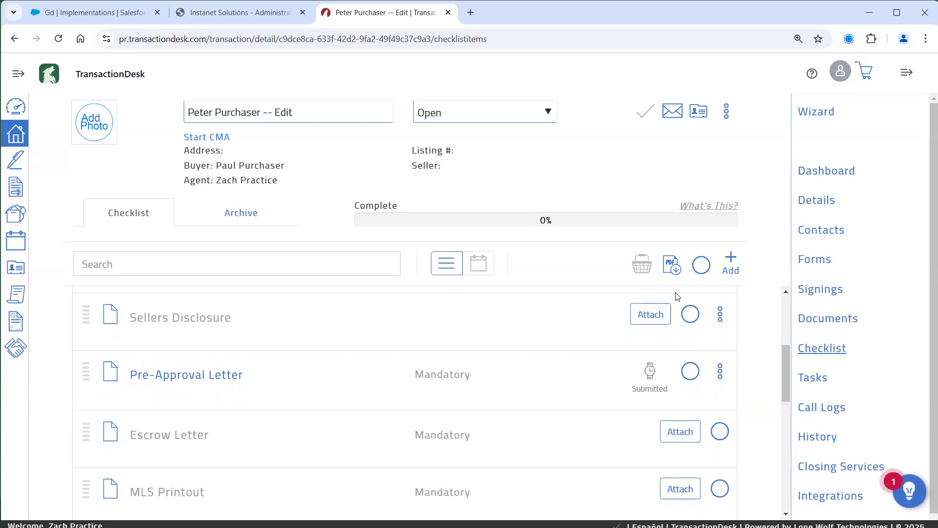
scroll(532, 422, "down", 1)
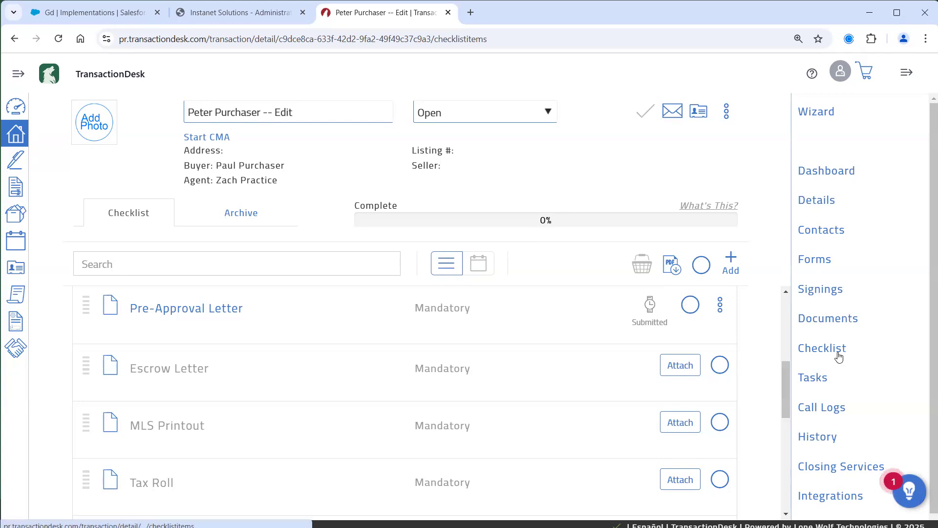
scroll(763, 348, "up", 5)
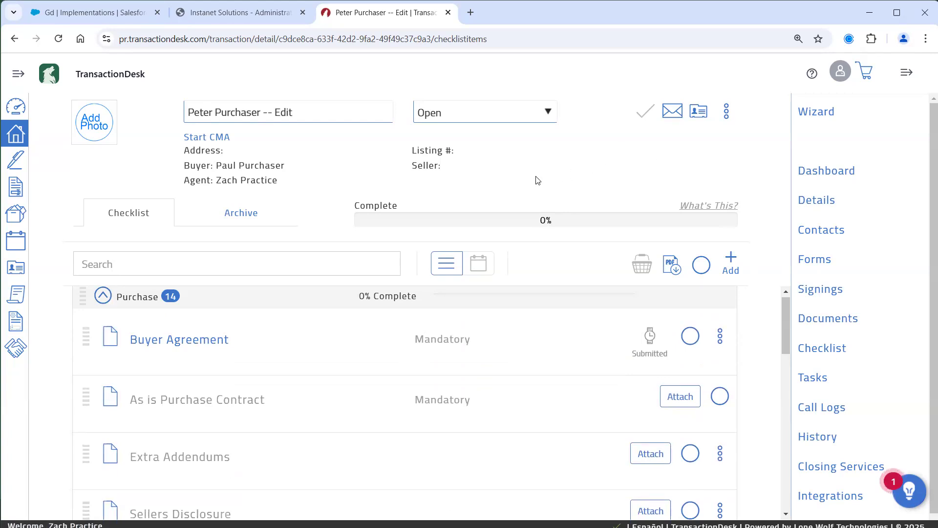
left_click(548, 114)
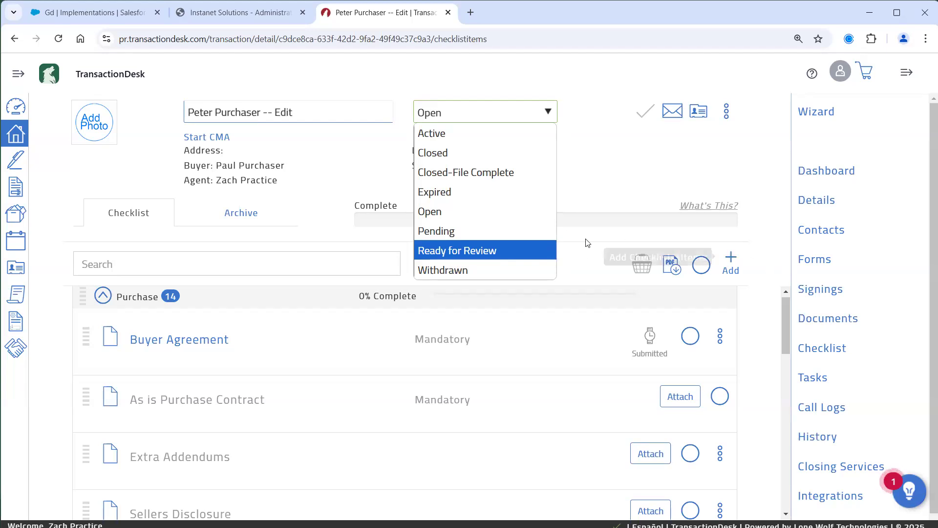
left_click(527, 247)
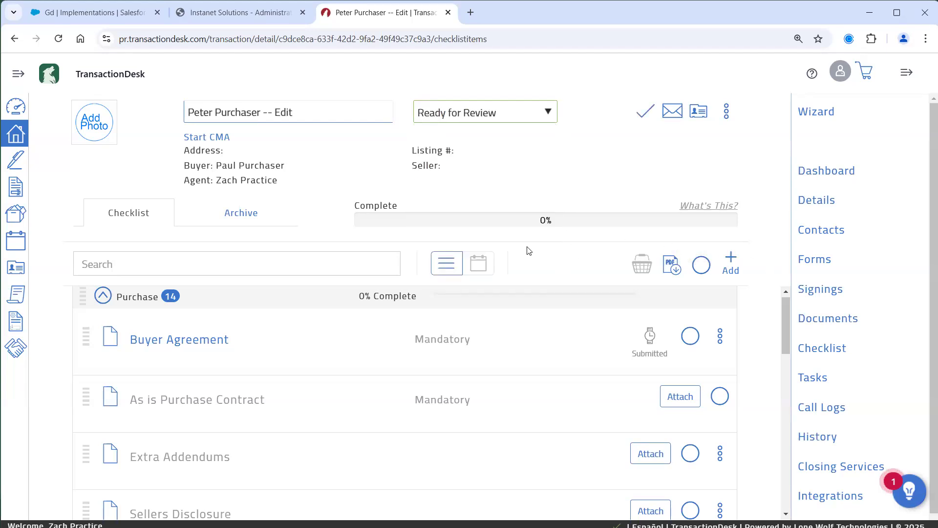
left_click(643, 120)
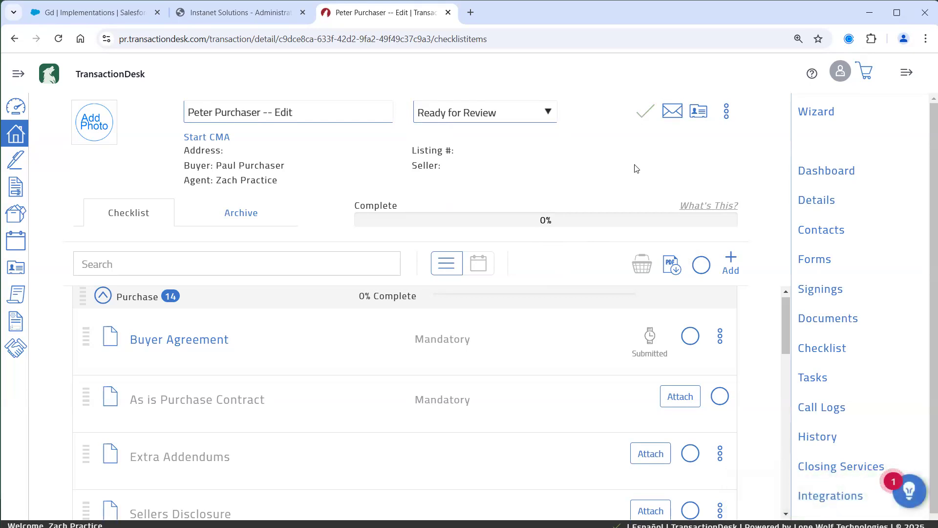
left_click(547, 116)
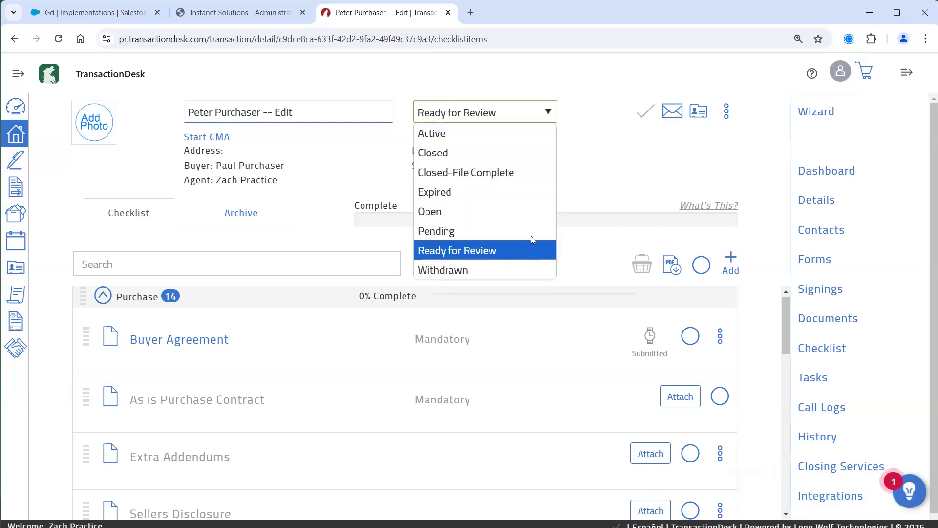
left_click(715, 163)
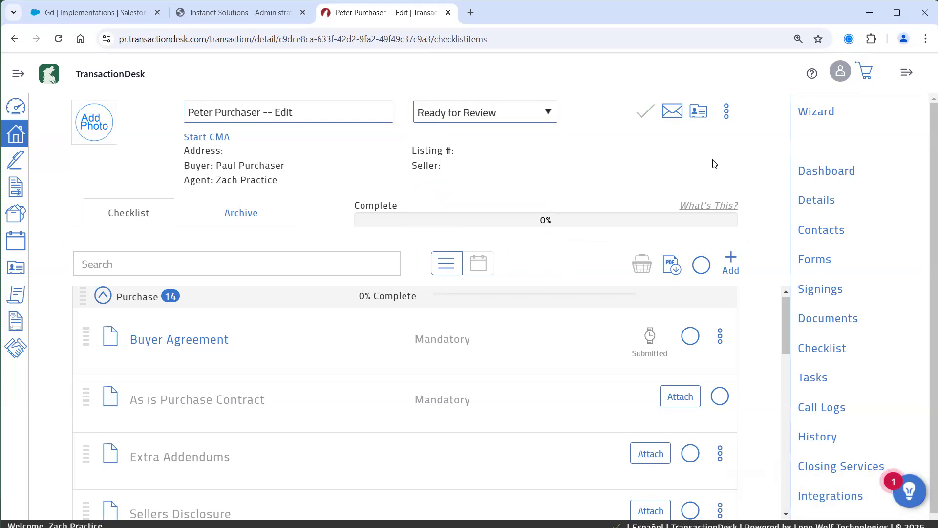
left_click(486, 120)
left_click(486, 117)
left_click(658, 158)
Step: View the transaction's own dashboard and return to the main agent dashboard
left_click(805, 173)
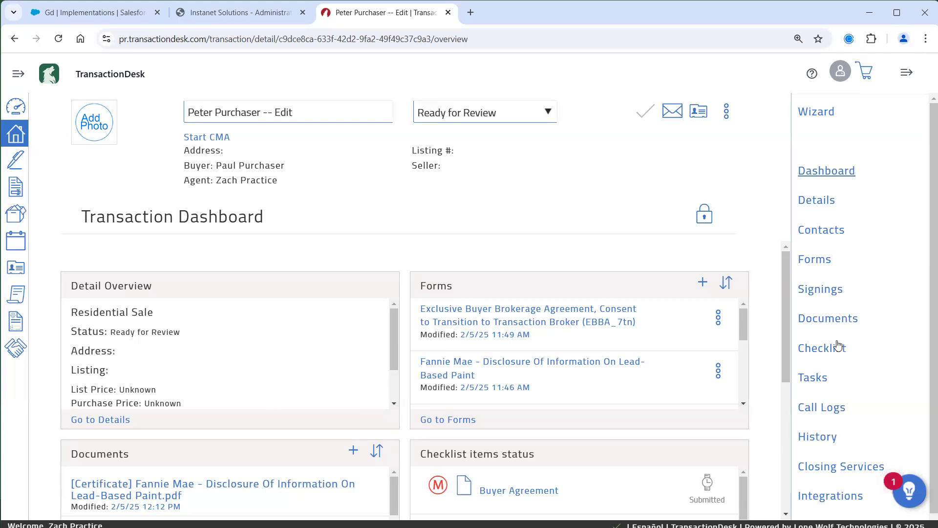
left_click_drag(856, 352, 798, 327)
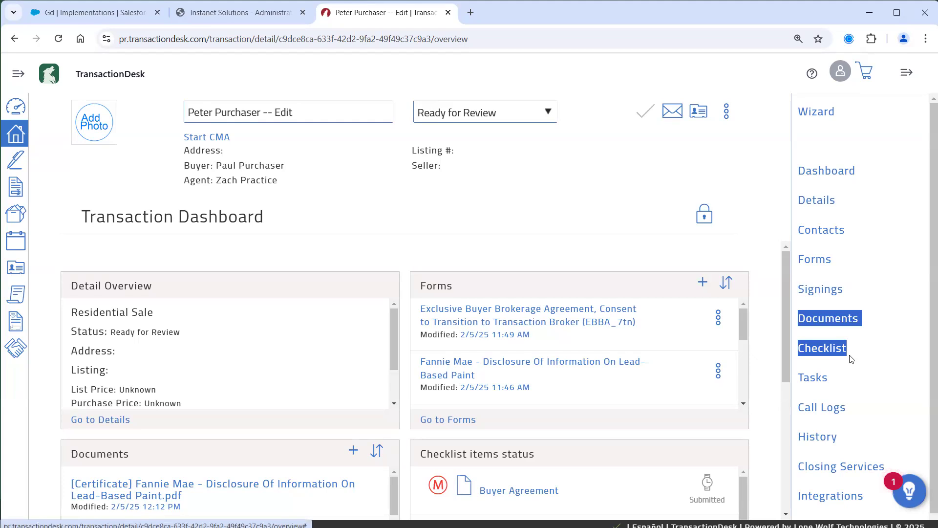
left_click(867, 359)
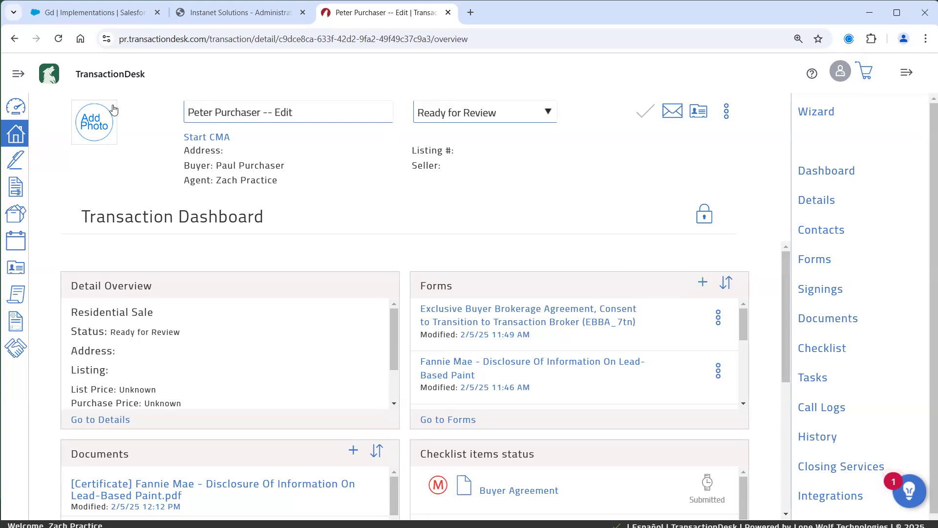
left_click(15, 110)
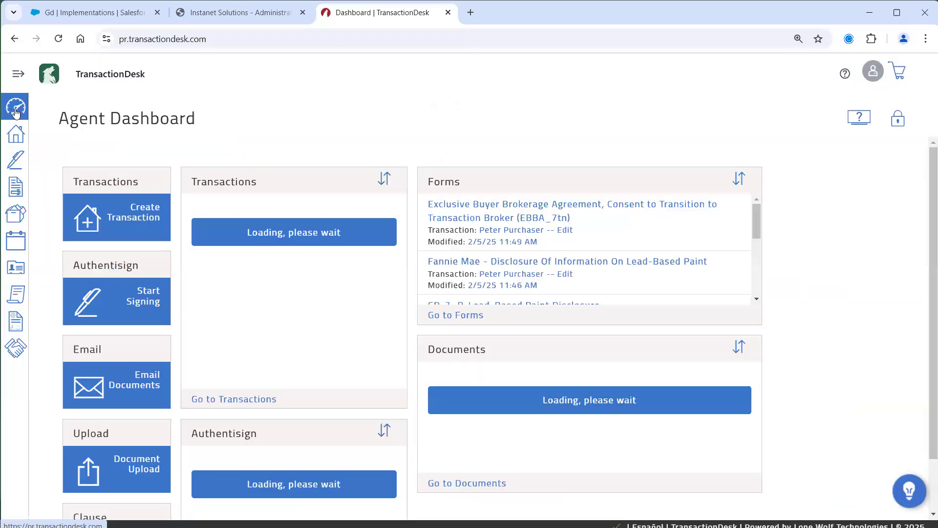